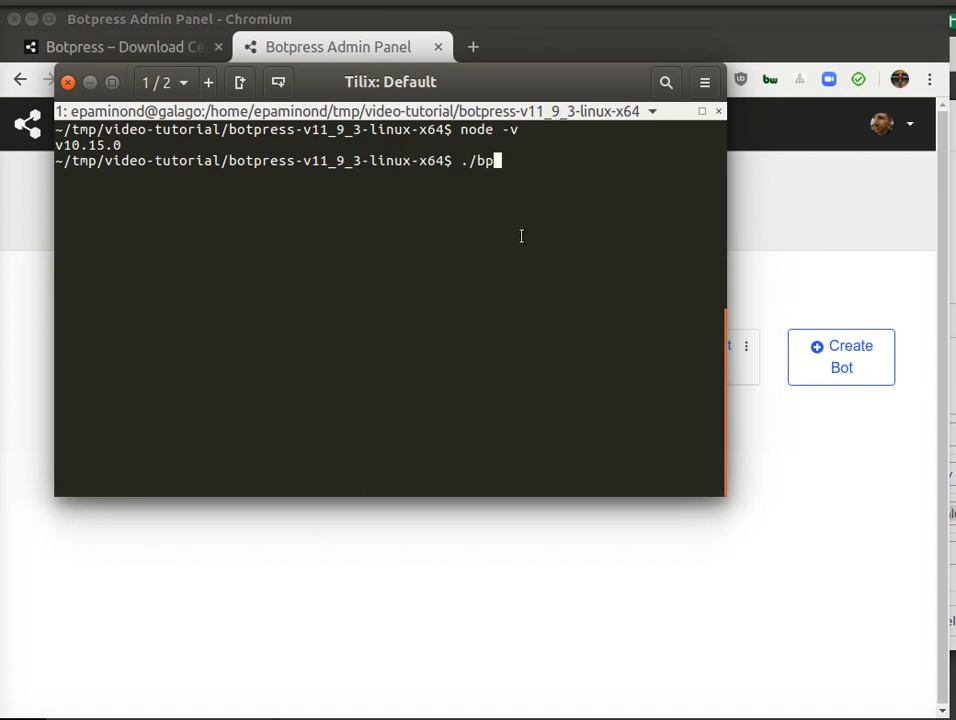
Step: Start the Botpress server with ./bp and return to the admin panel in the browser
key(Return)
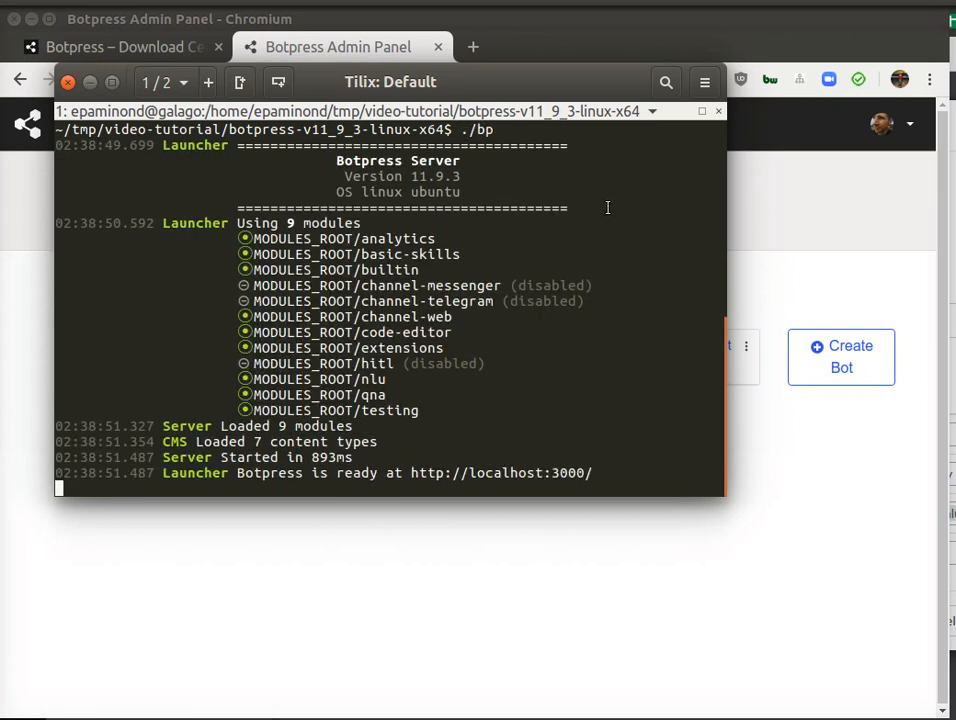
click(824, 212)
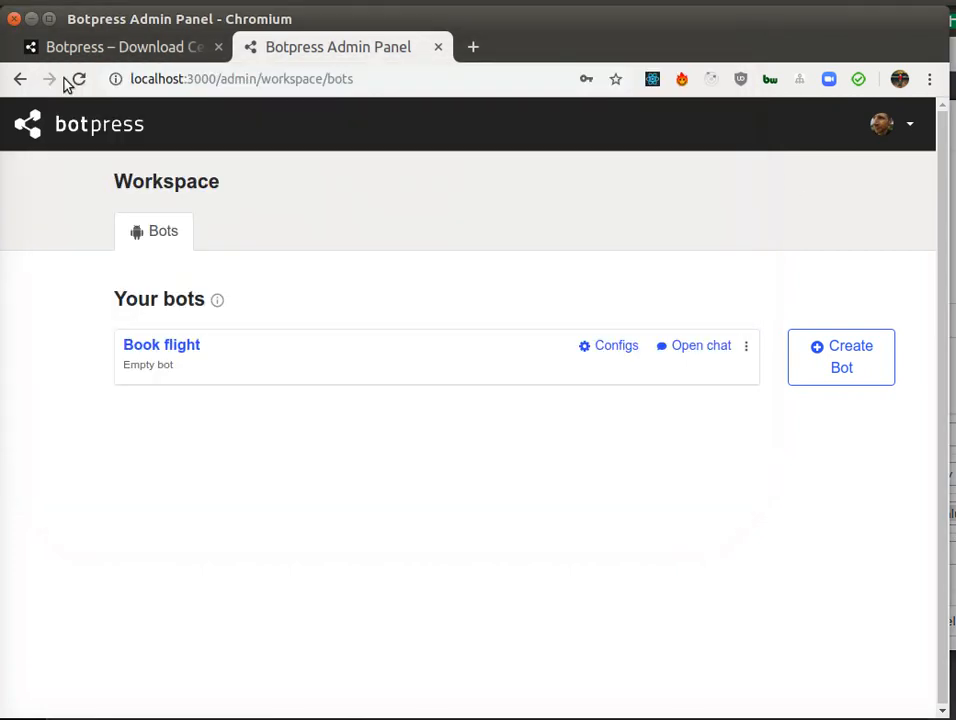
Step: Create a new bot named "Flight booking bot" using the Empty Bot template
click(840, 358)
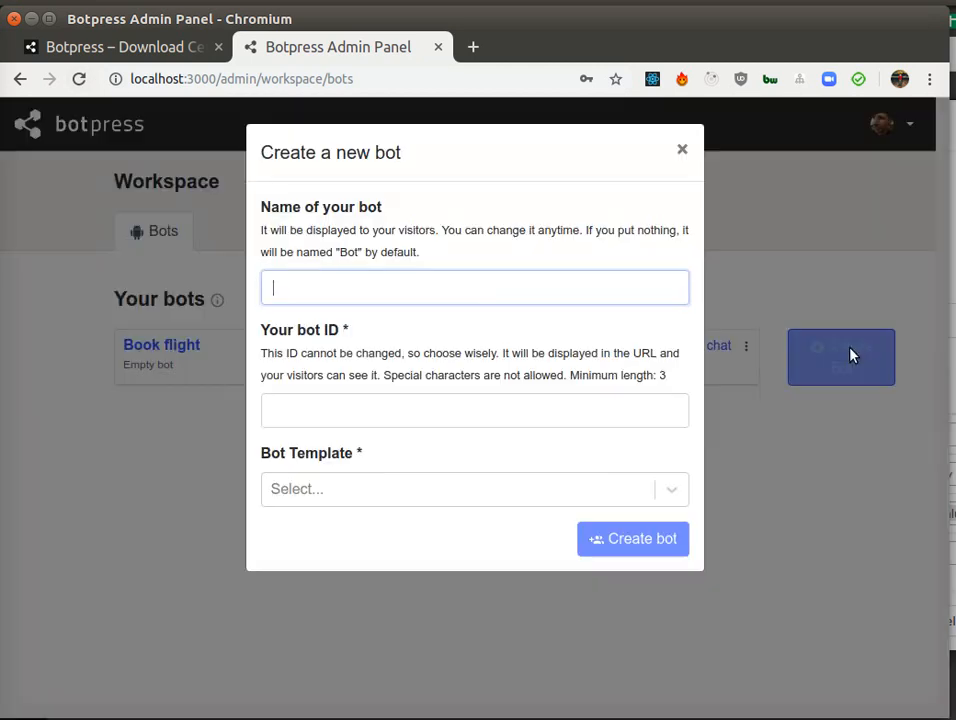
click(366, 281)
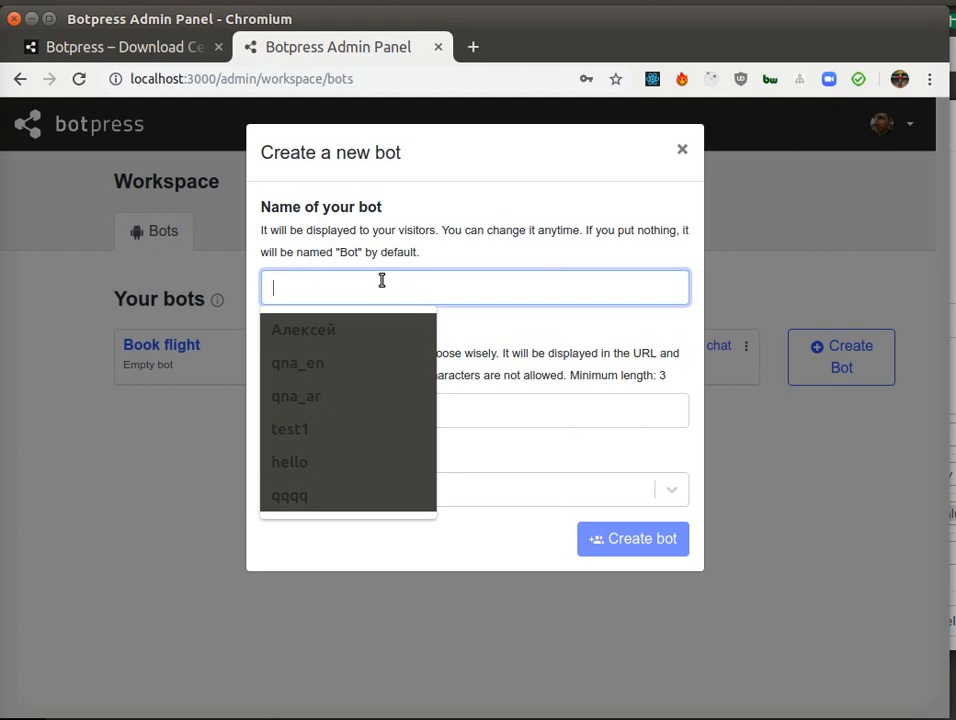
text(Flight)
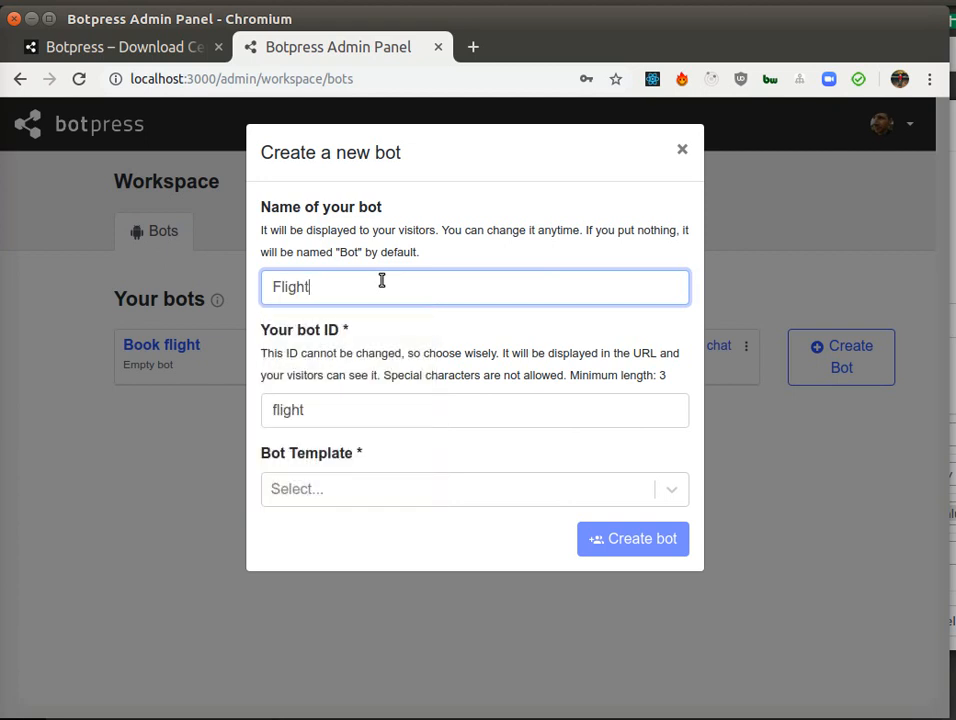
text( booking bot)
click(352, 498)
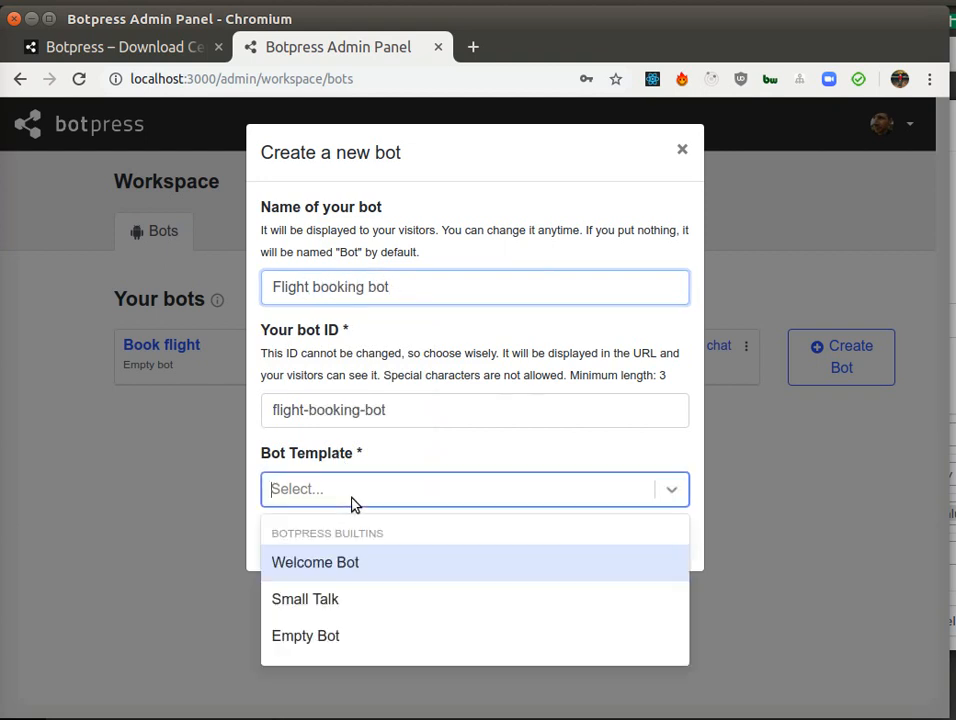
click(333, 637)
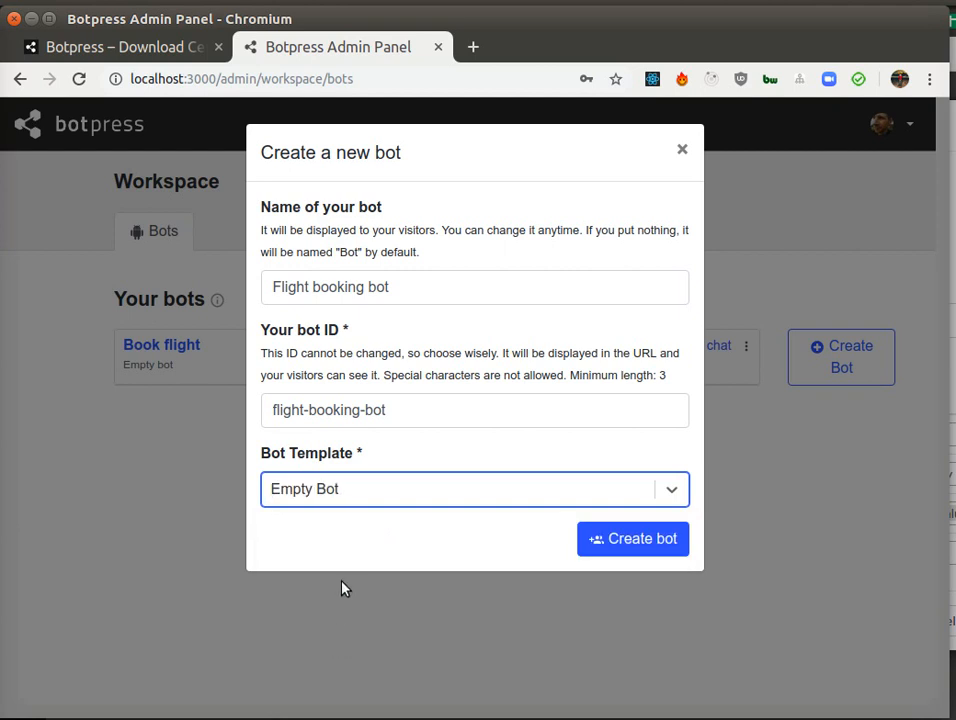
click(641, 540)
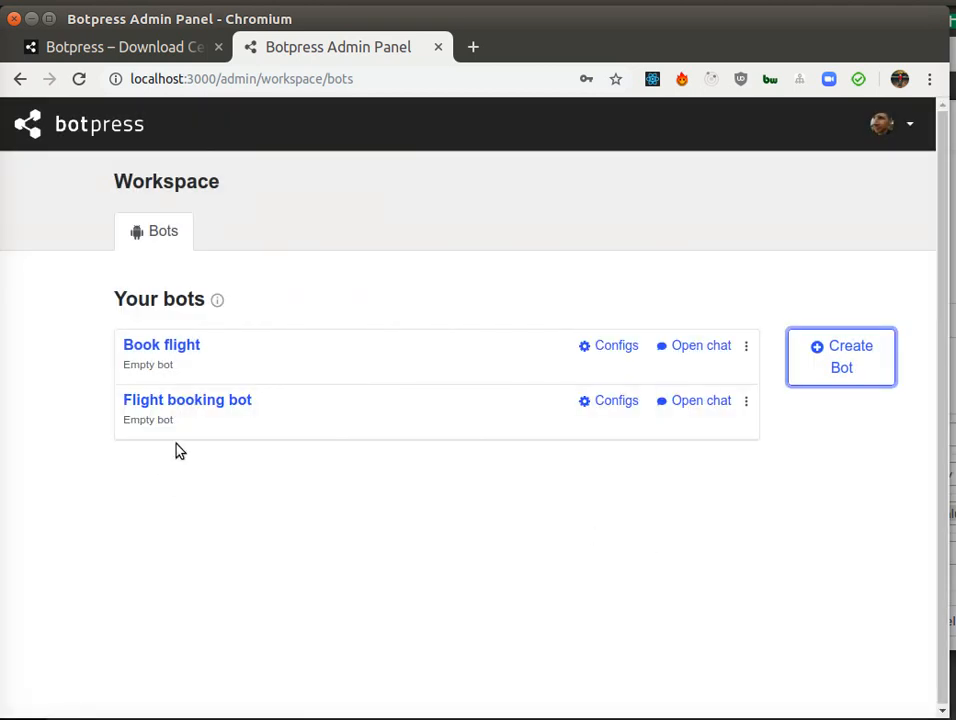
Step: Open the Flight booking bot in the studio and go to the NLU Intents page
click(186, 402)
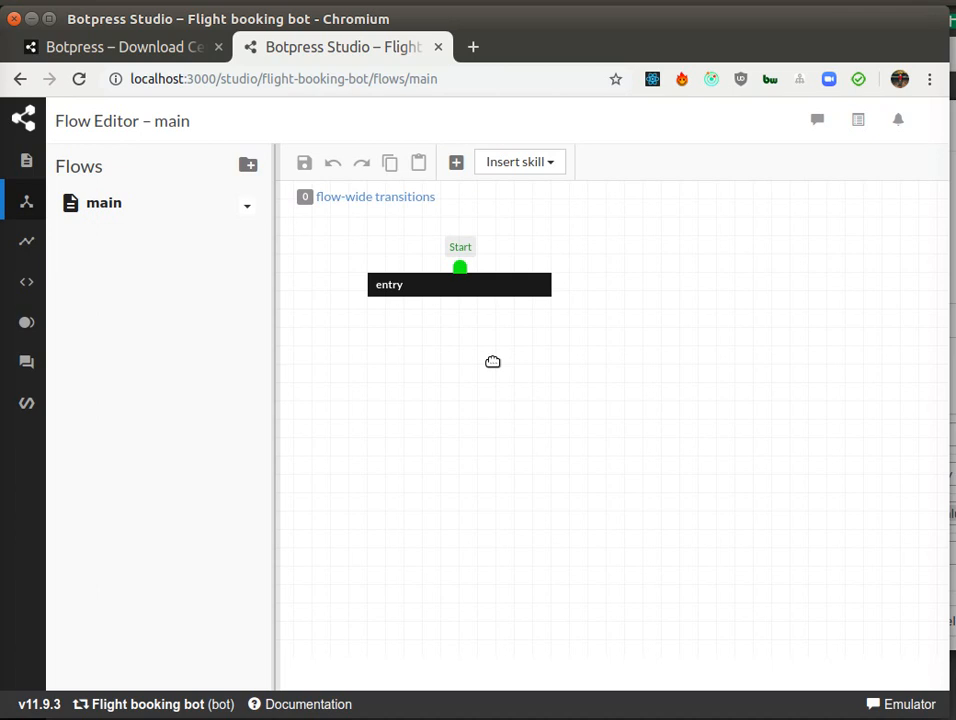
mouse_move(58, 329)
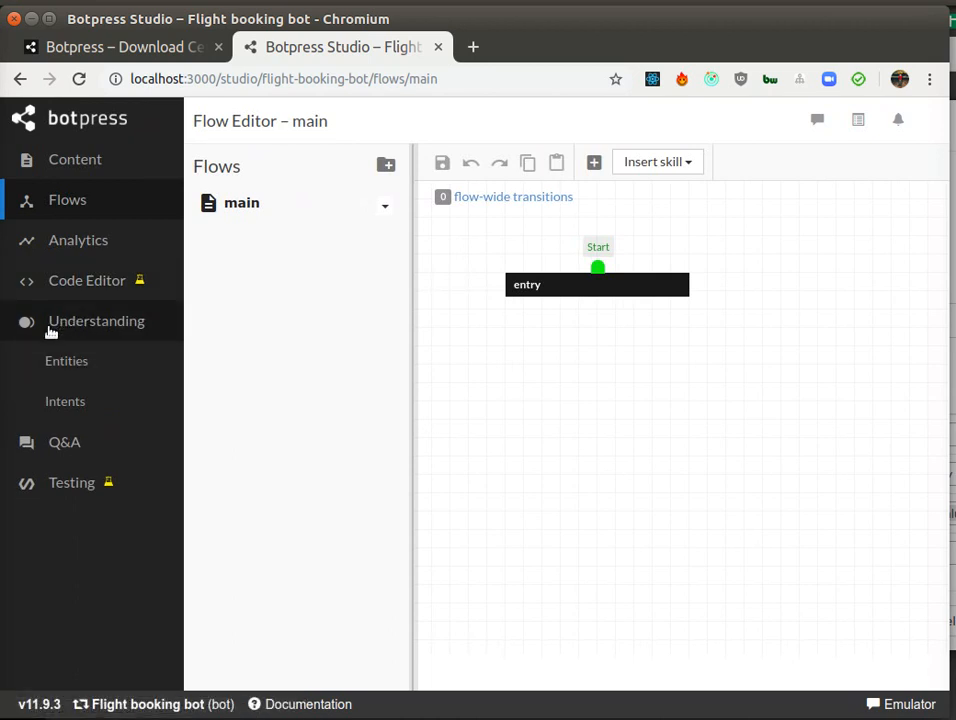
click(71, 400)
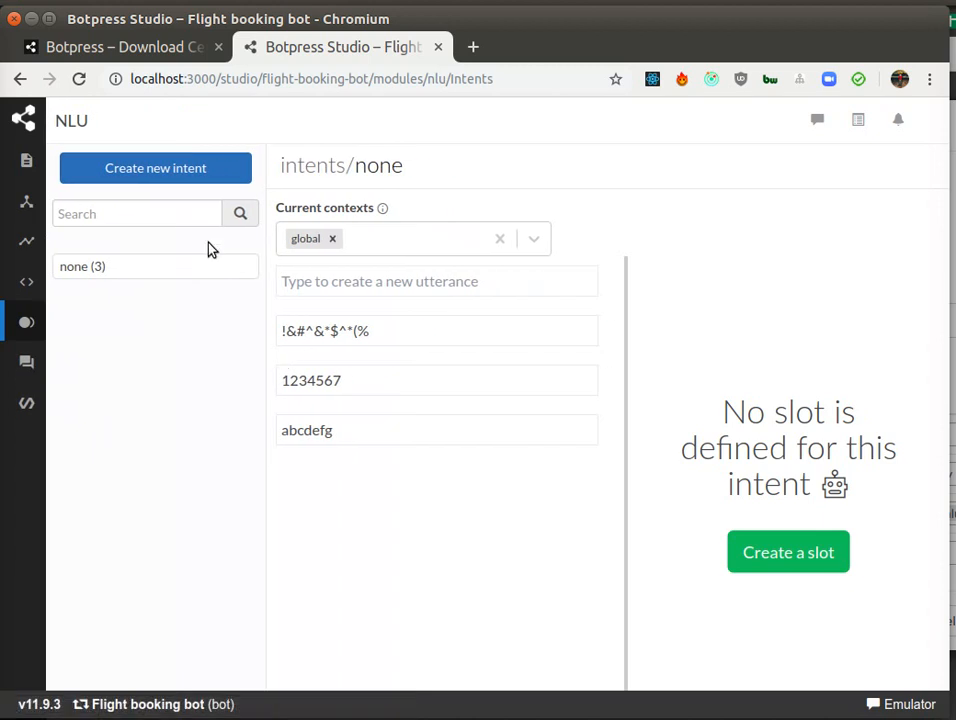
Step: Create a new intent named "flight"
click(160, 173)
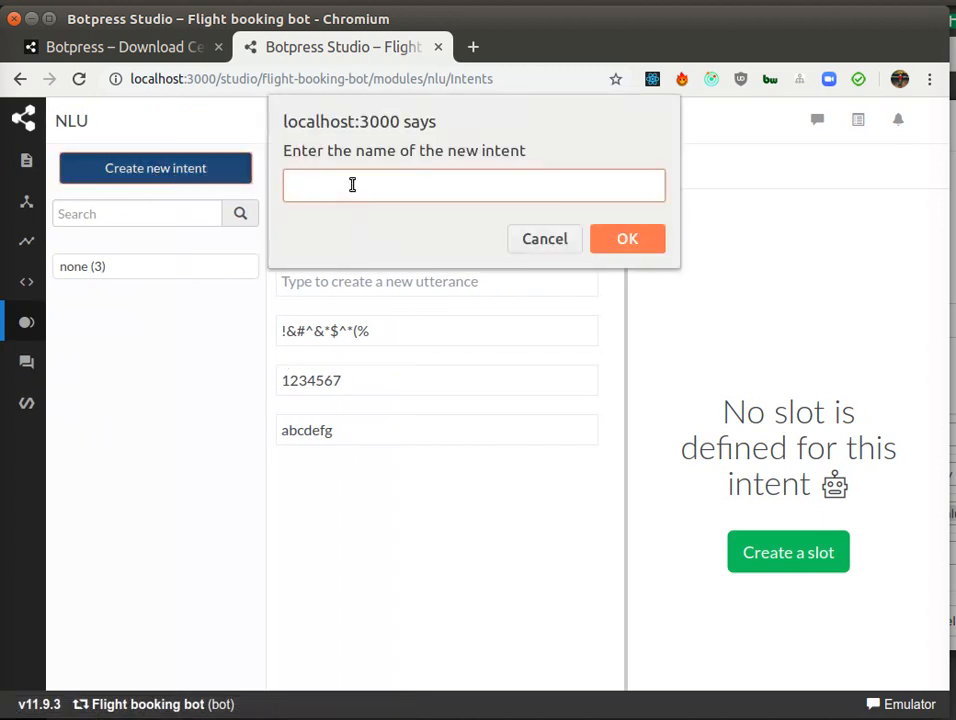
text(flight)
double_click(305, 188)
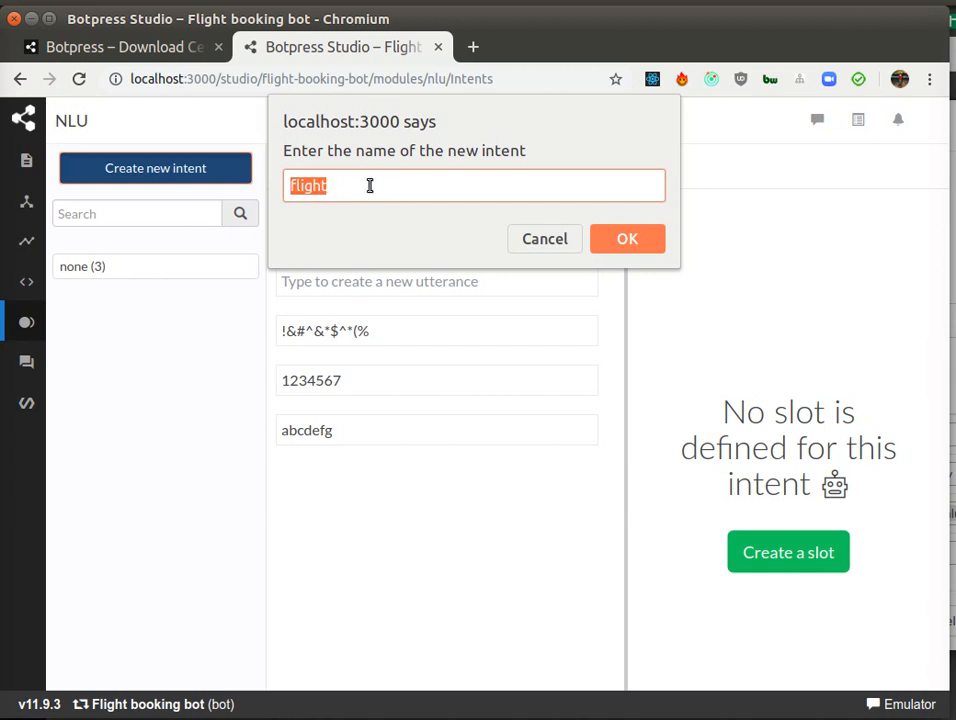
click(627, 239)
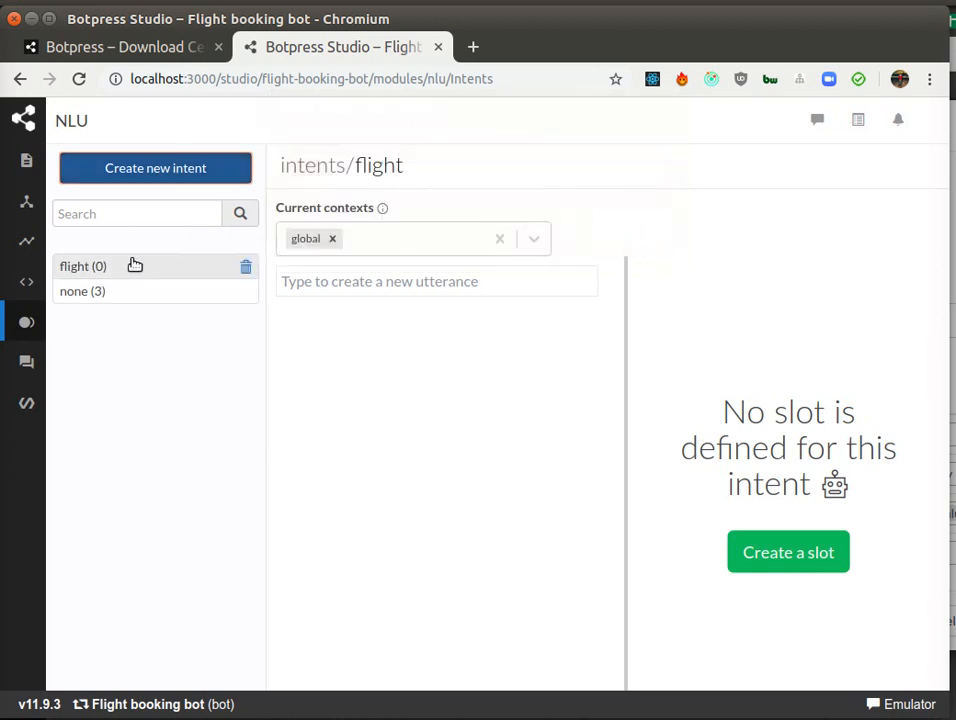
Step: Add the utterance "I wan to fly to Paris" to the flight intent
click(343, 278)
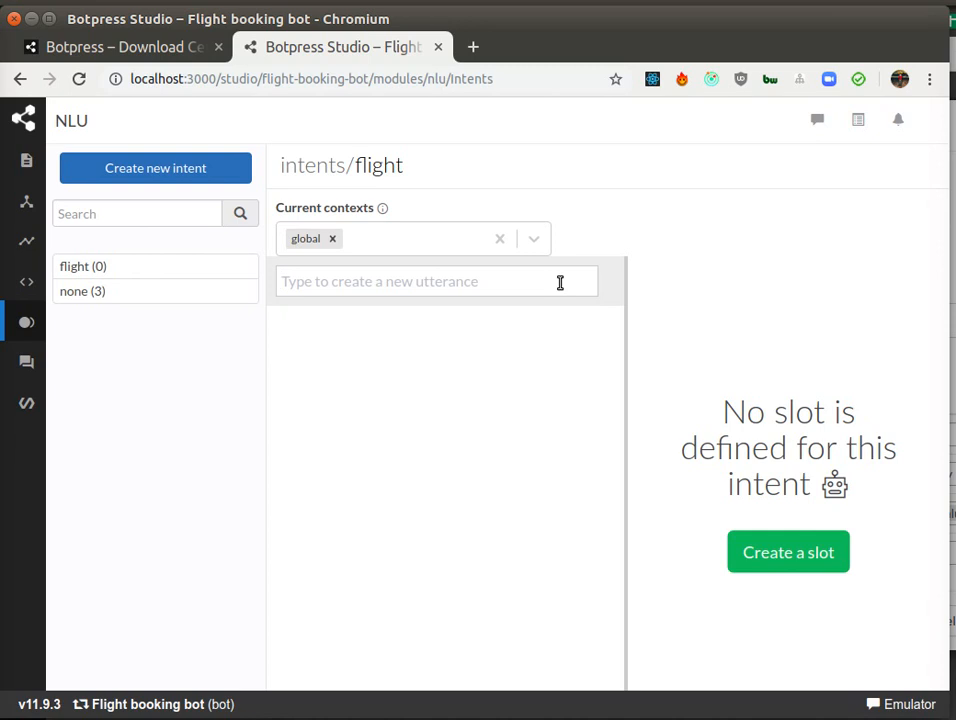
text(I wan)
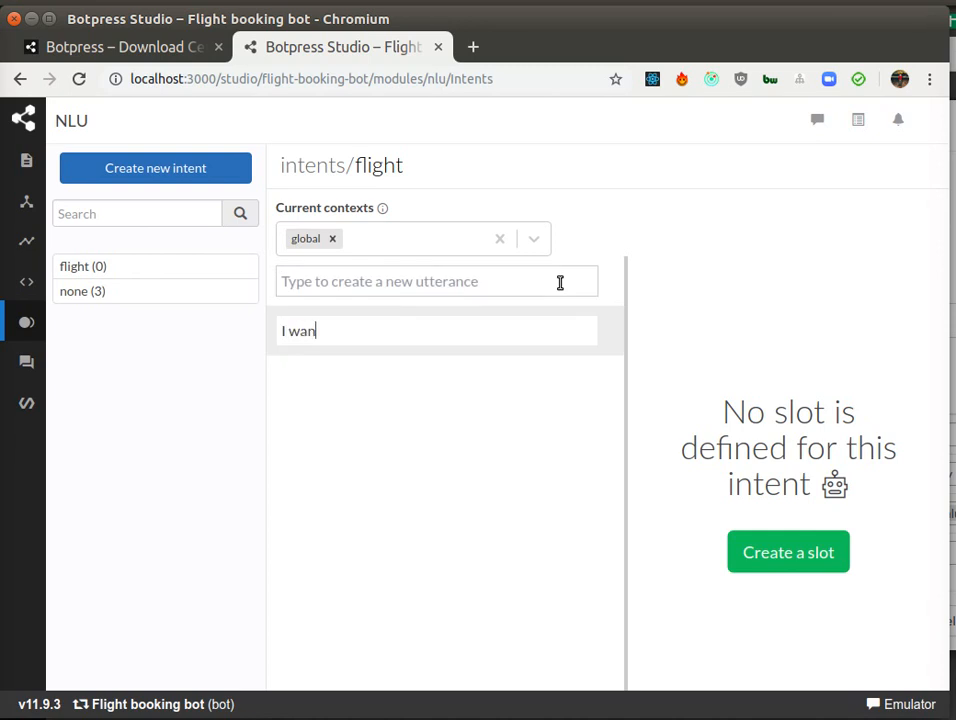
text( to fly to Paris)
key(Return)
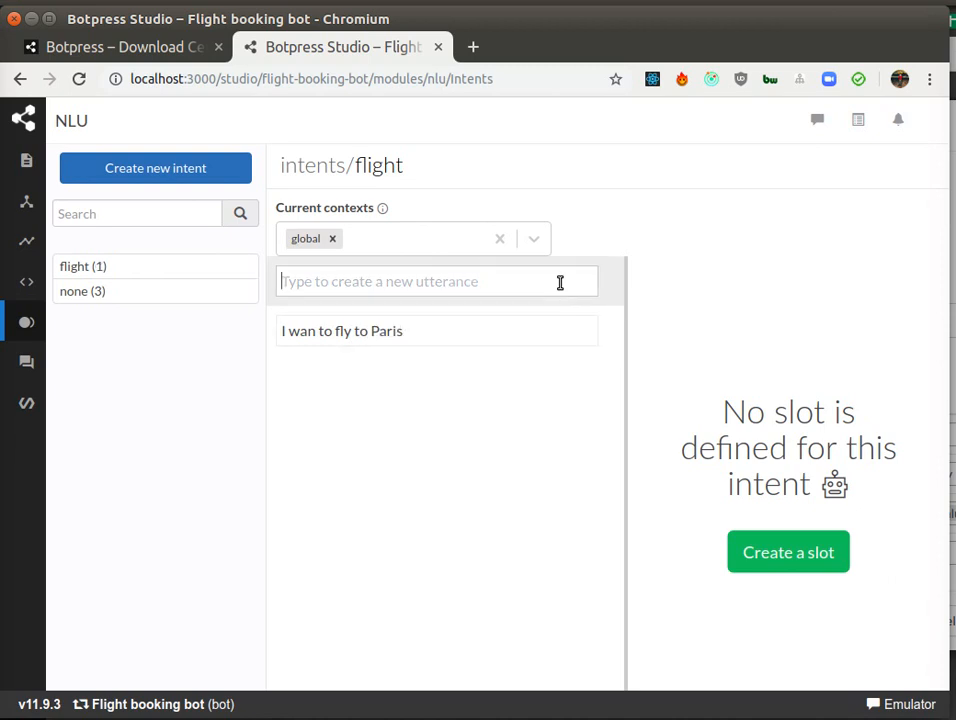
Step: Add the utterance "I want to book a flight" to the flight intent
text(I wanto)
key(BackSpace)
key(BackSpace)
text(t to book a flight)
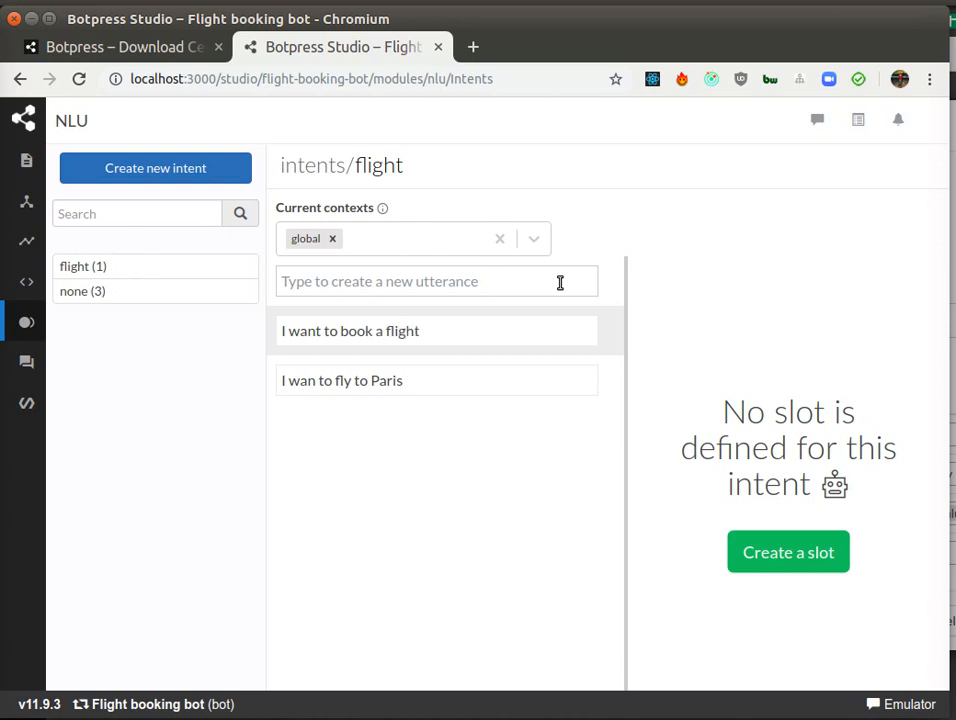
Step: Add the utterance "I want to fly from London to Paris" to the flight intent
click(560, 283)
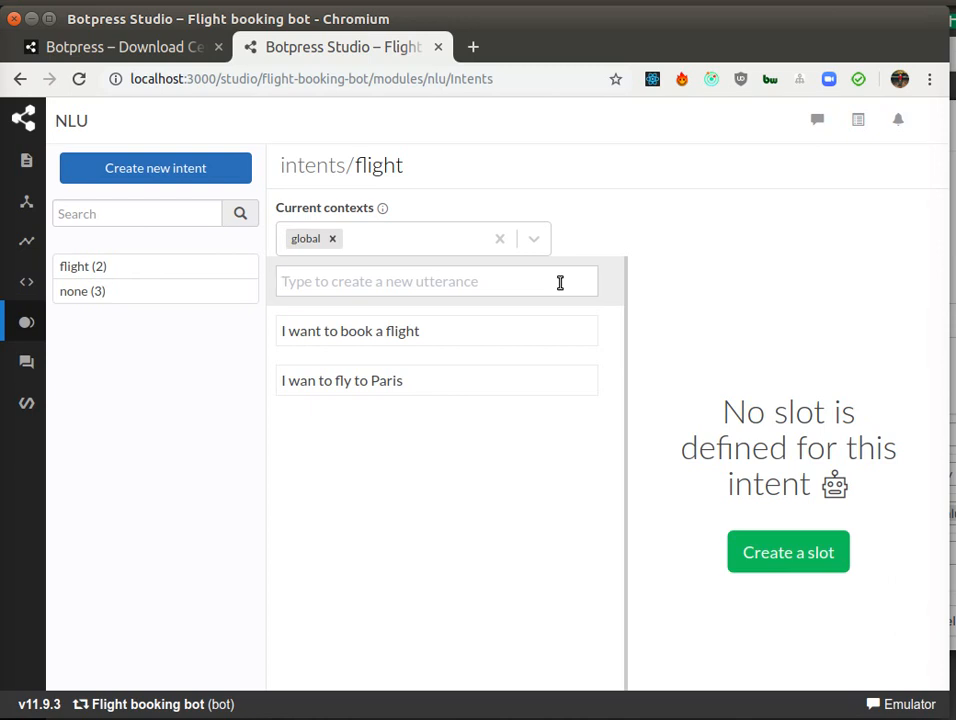
text(I want to)
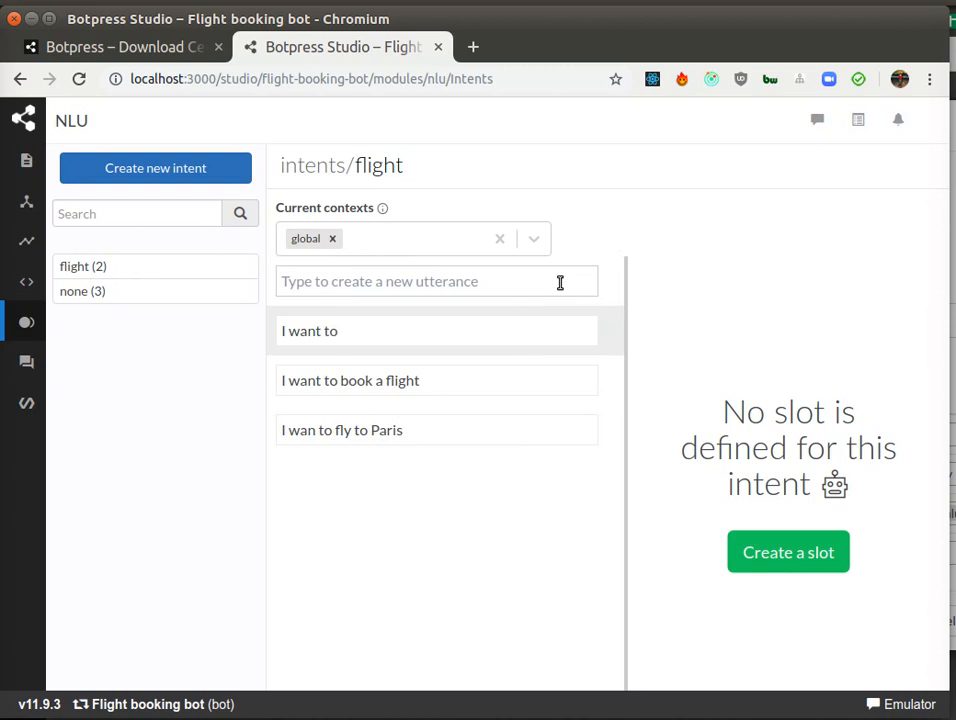
text( fly from Londonh)
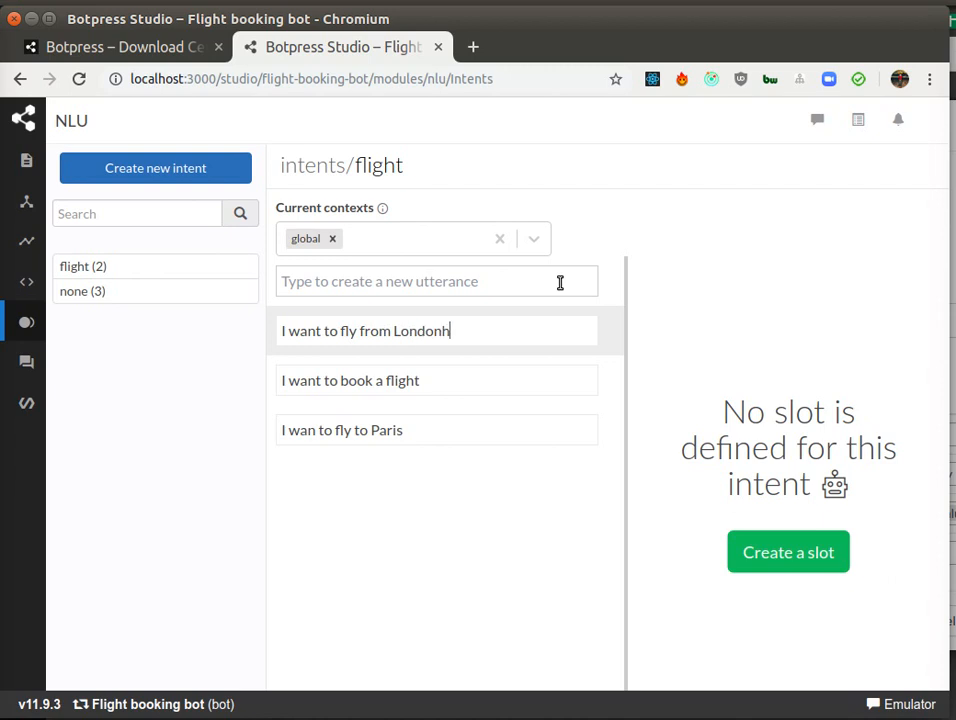
key(BackSpace)
text(to )
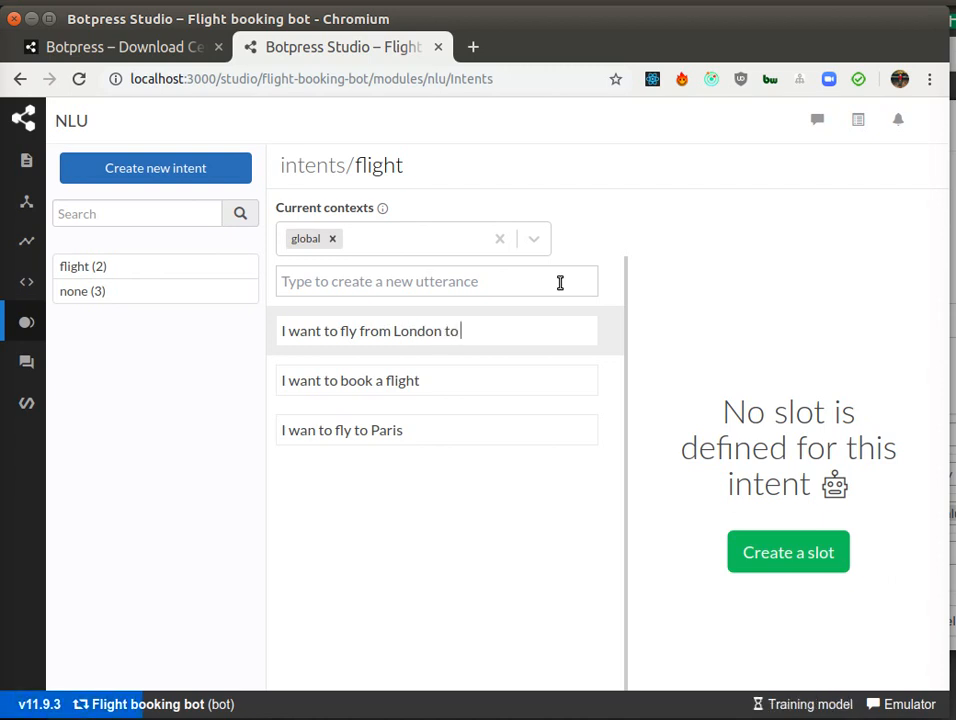
text(Paris)
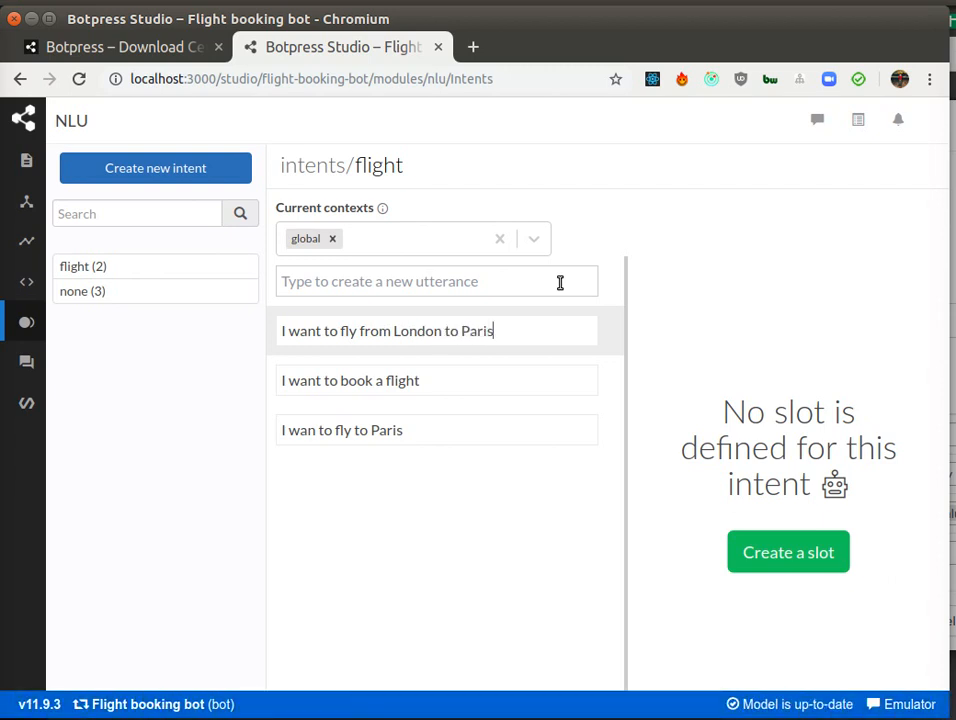
key(Return)
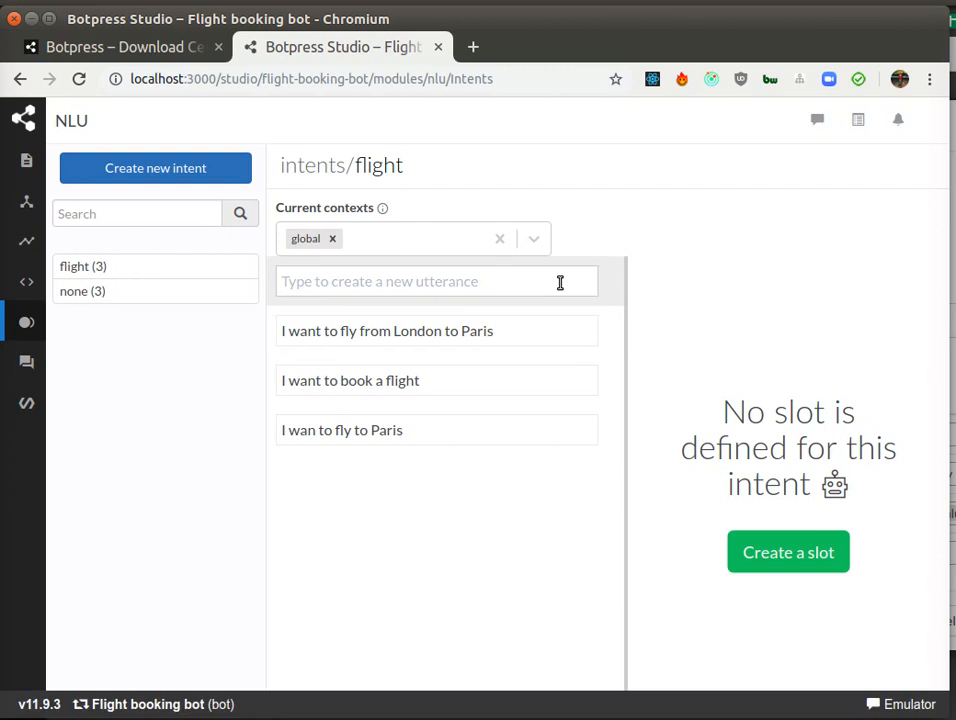
Step: Highlight "want to fly from London to Paris" in the newest utterance to view the slot tagging option
click(388, 390)
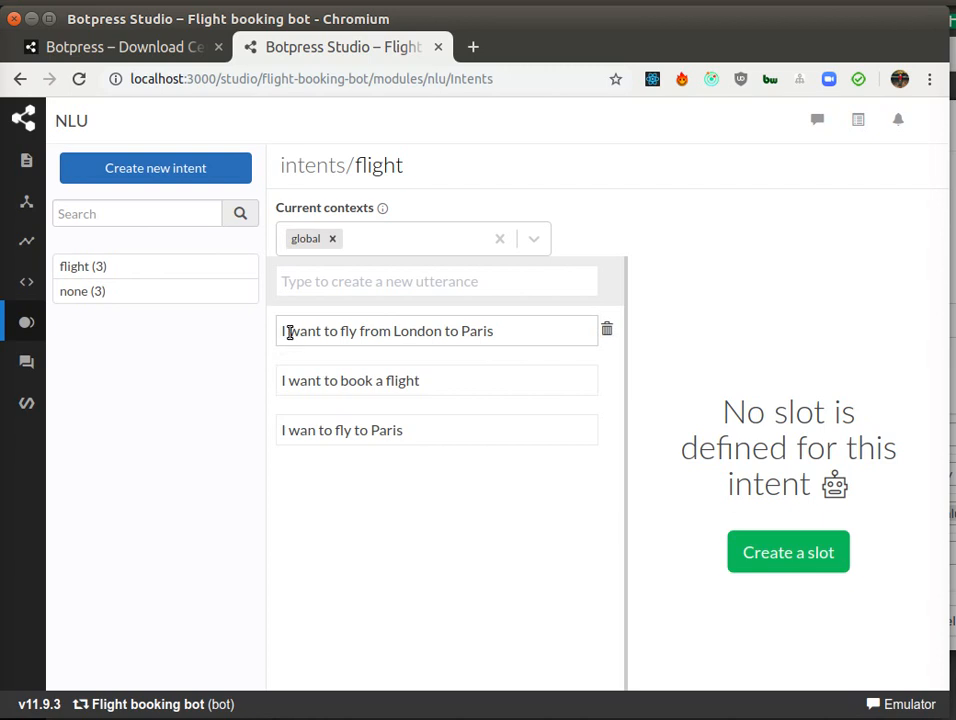
drag(289, 331, 570, 339)
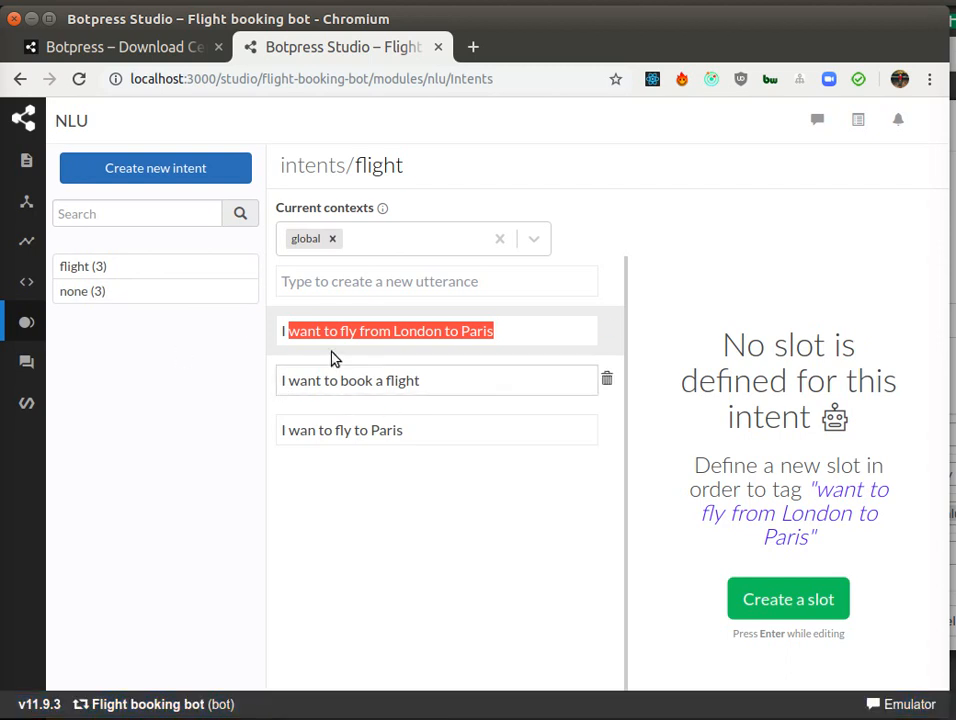
Step: Switch to the main flow and open the entry node's properties
click(37, 175)
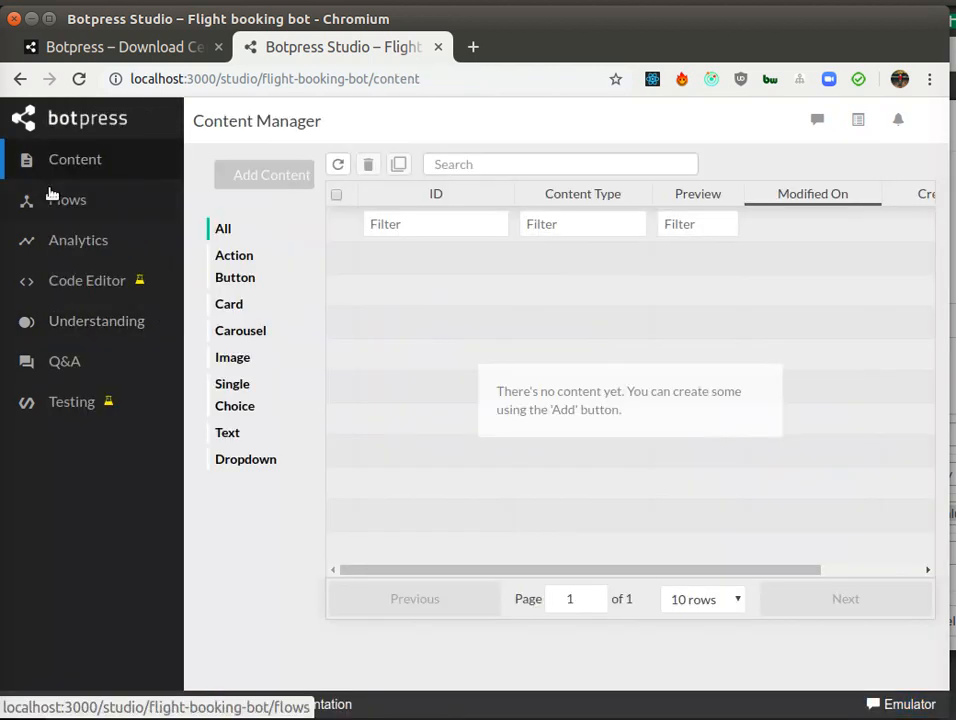
click(64, 198)
click(441, 289)
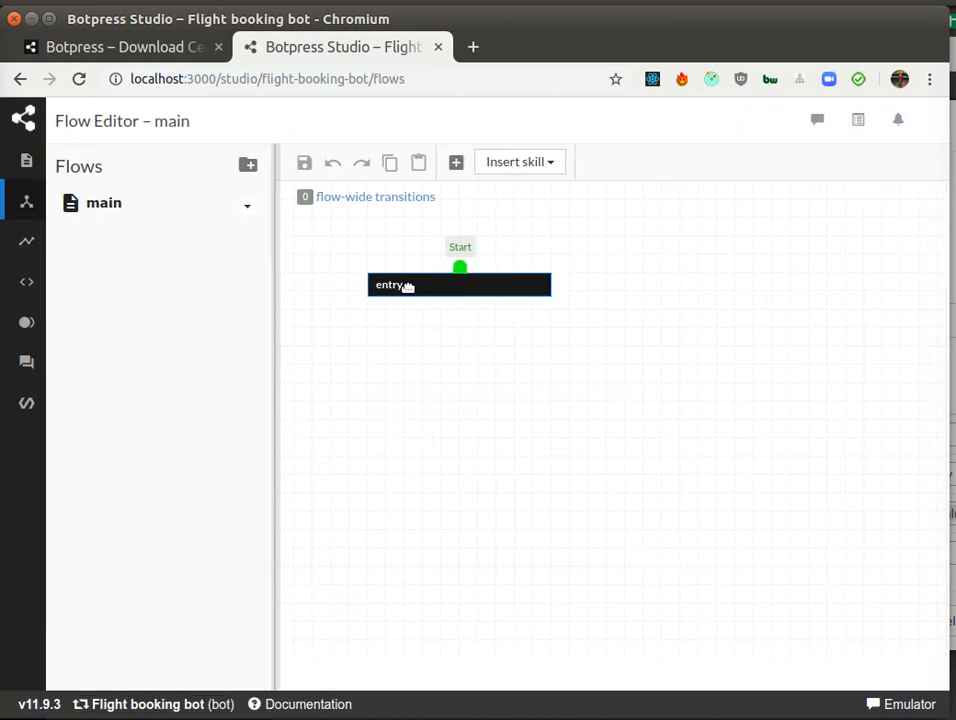
double_click(408, 287)
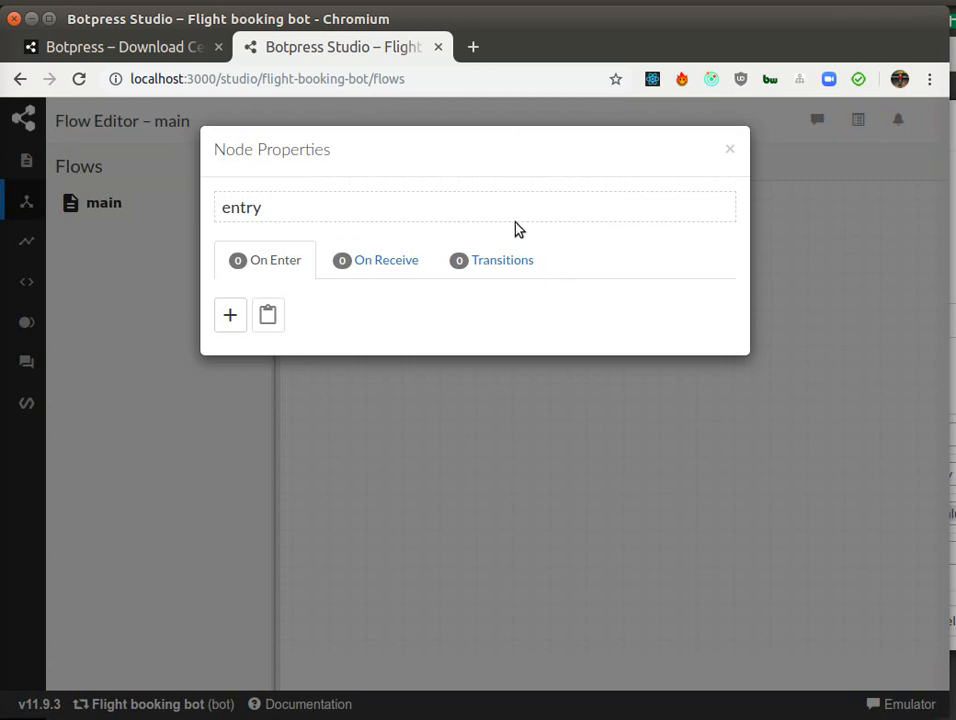
Step: Add a transition on the entry node with the raw expression event.nlu.intent.name === 'flight'
click(493, 269)
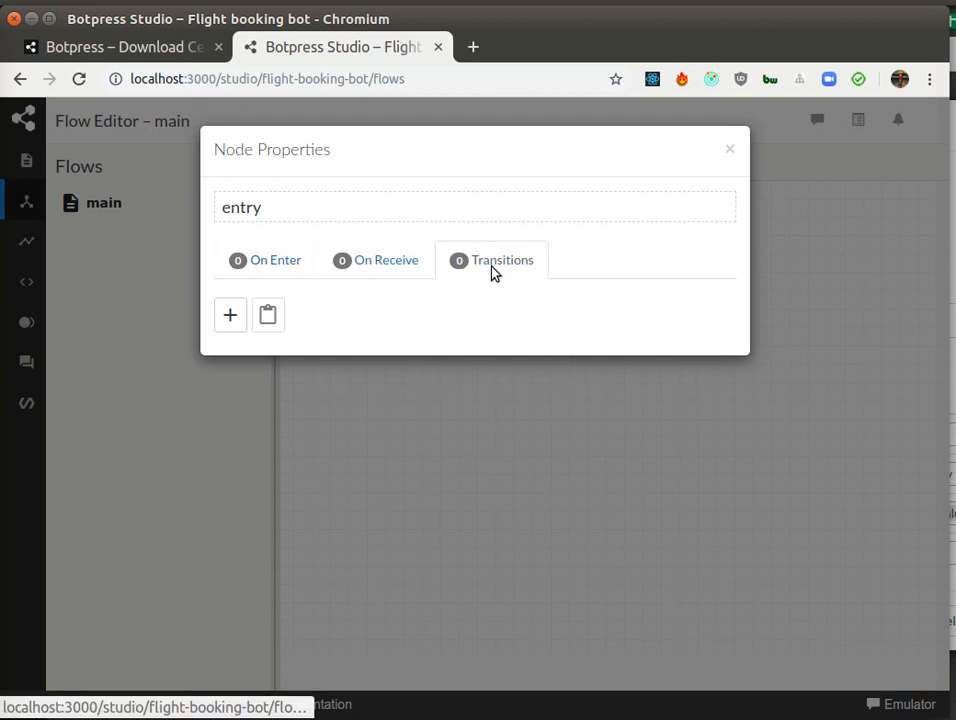
click(230, 316)
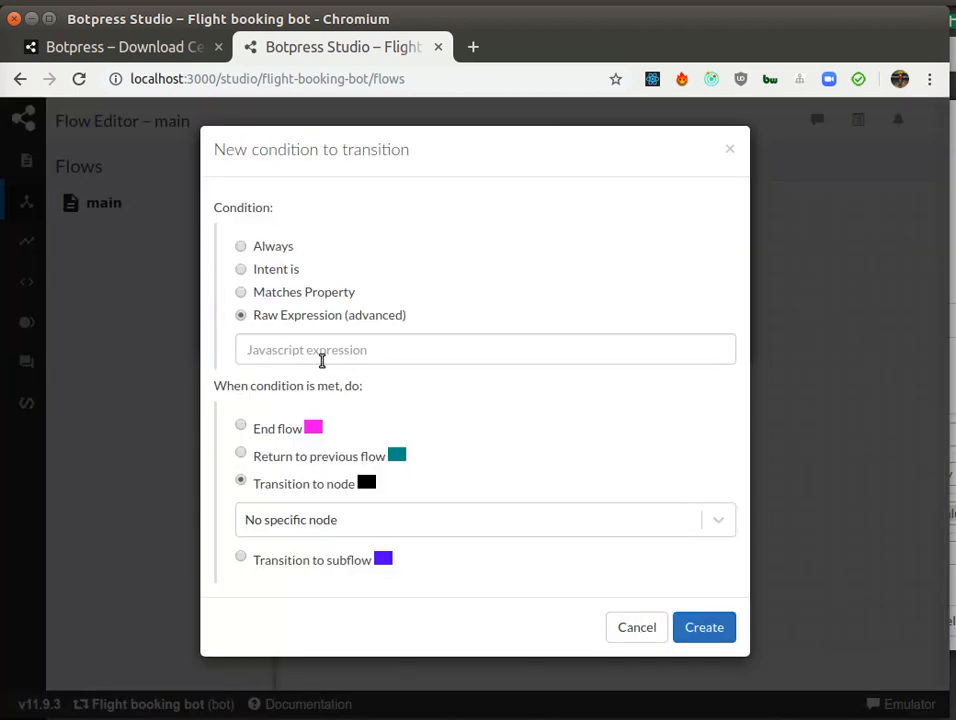
click(298, 358)
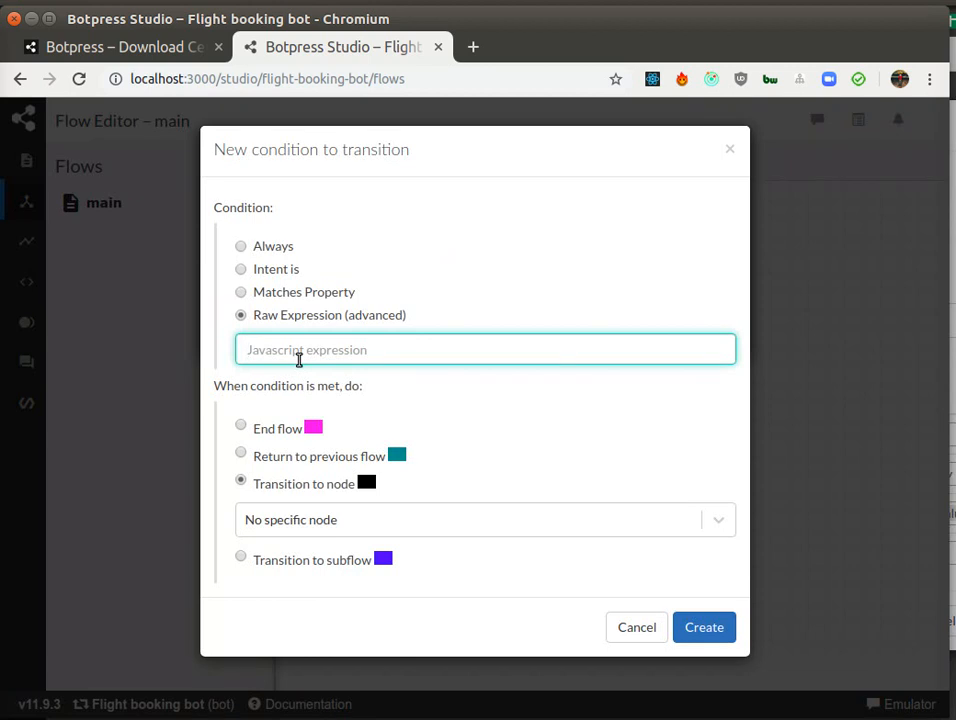
text(event.)
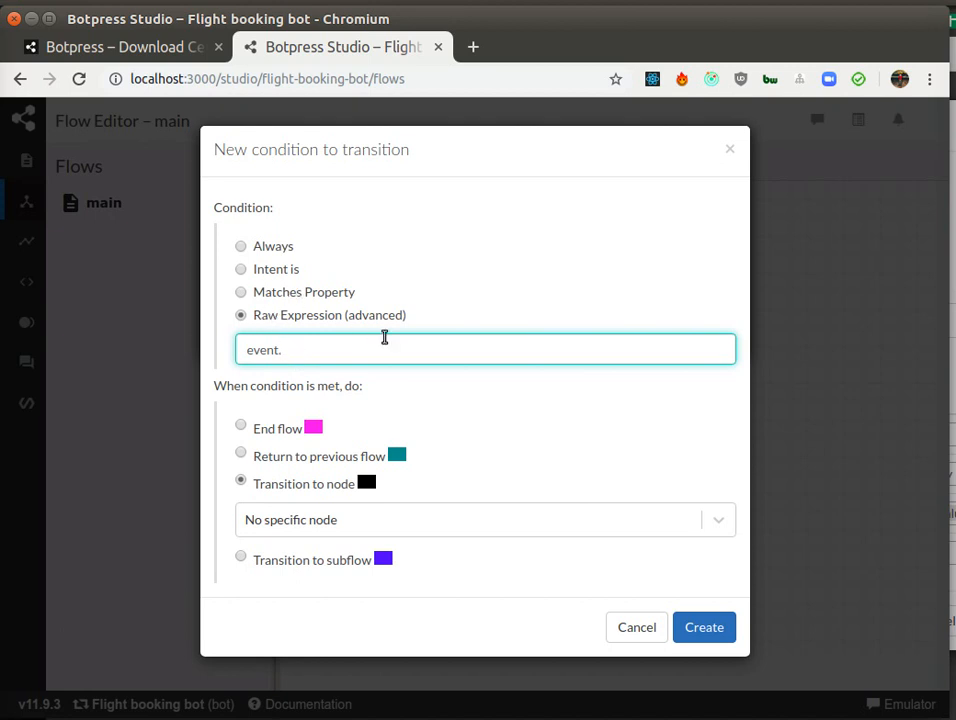
text(nlu.intent.name ===)
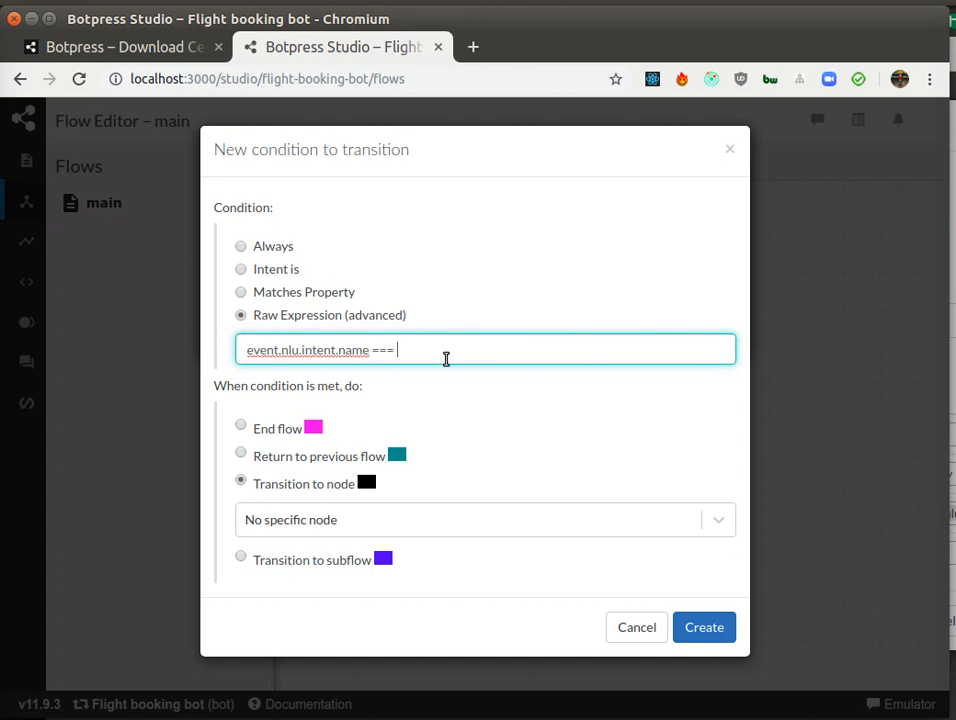
text(light')
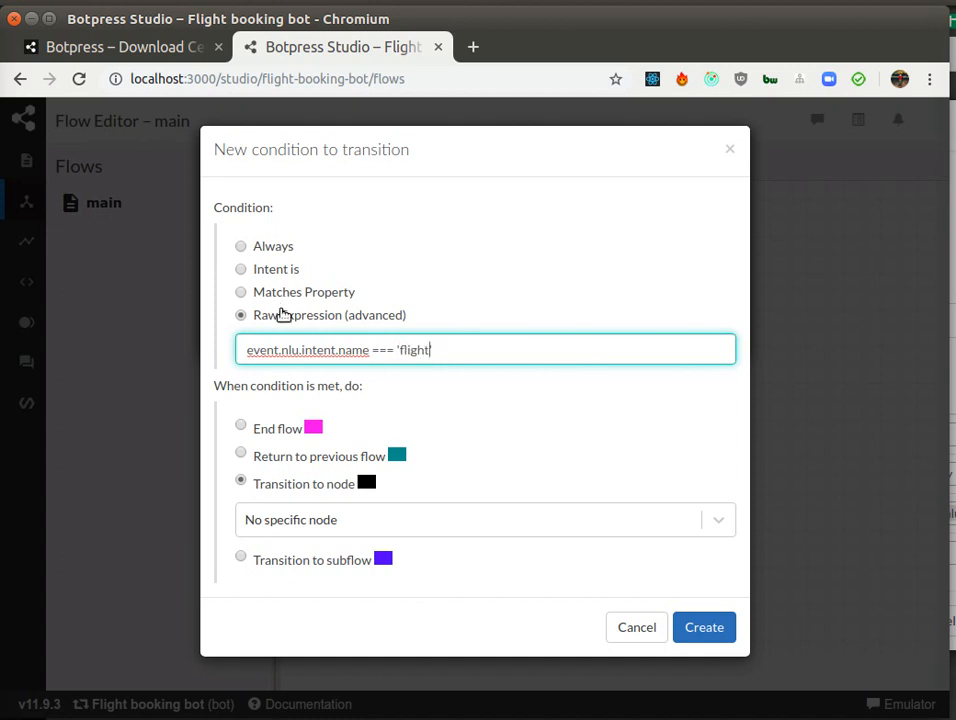
click(718, 632)
mouse_move(316, 304)
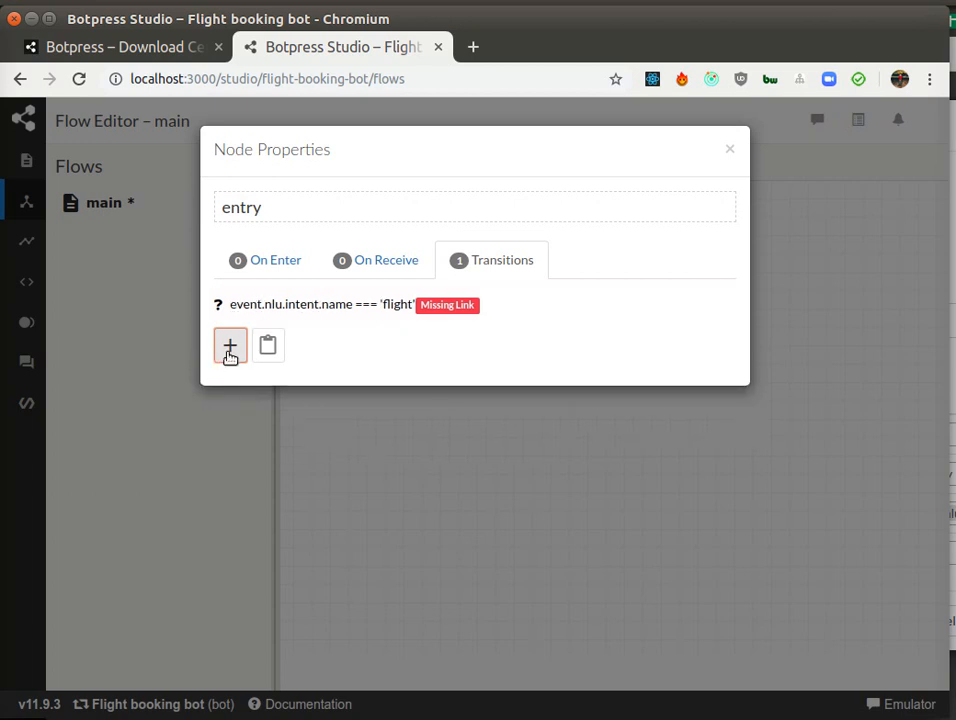
Step: Add a second entry-node transition with the condition Always, then close the node properties
click(227, 348)
click(278, 253)
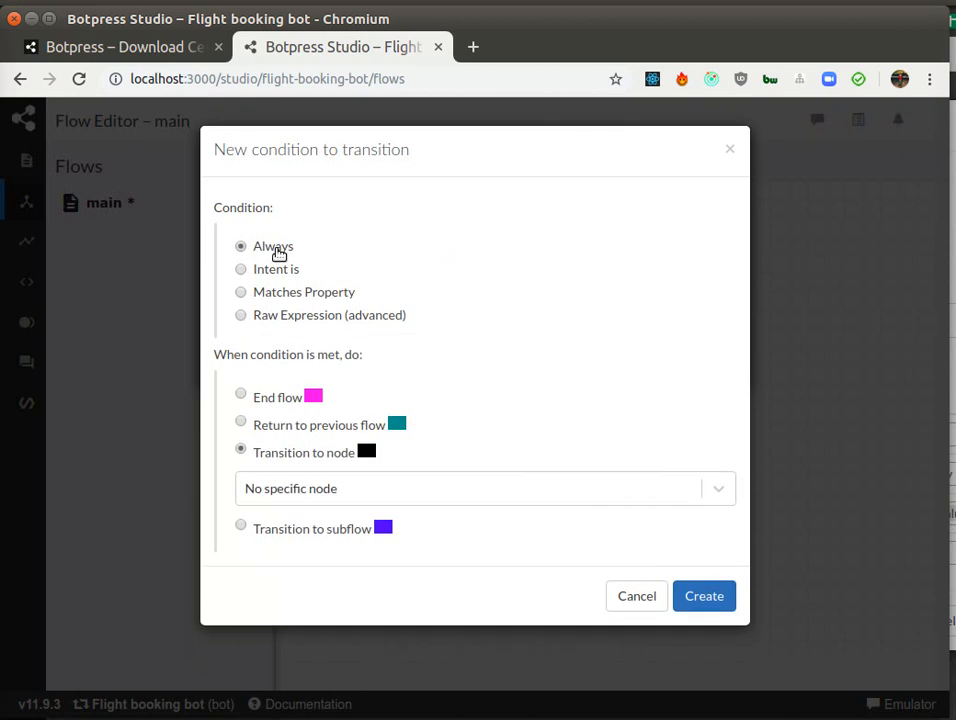
click(698, 595)
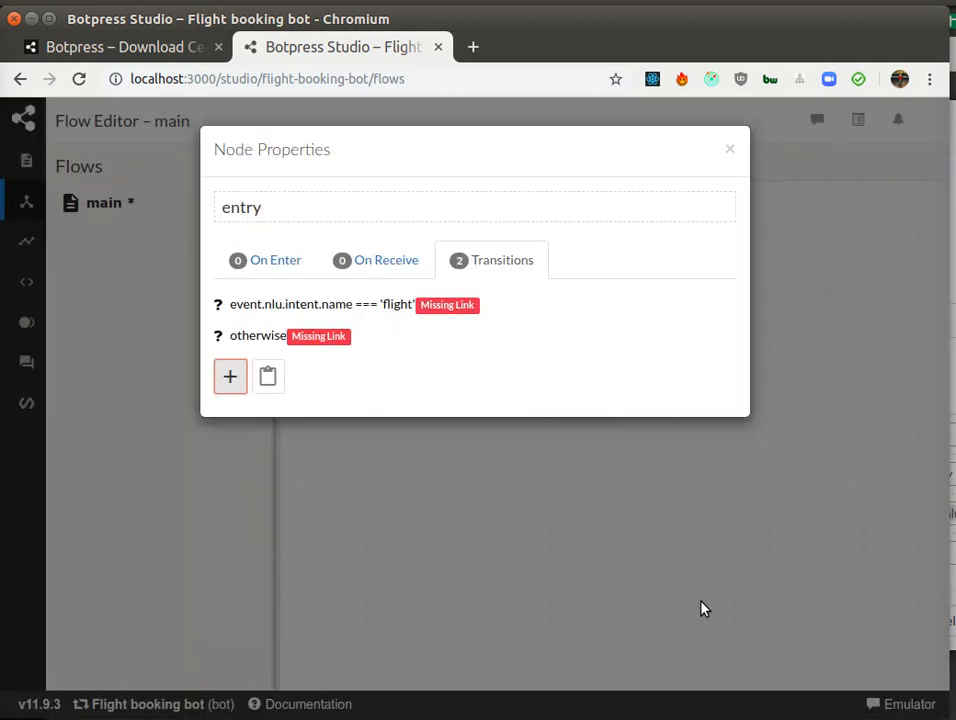
mouse_move(474, 303)
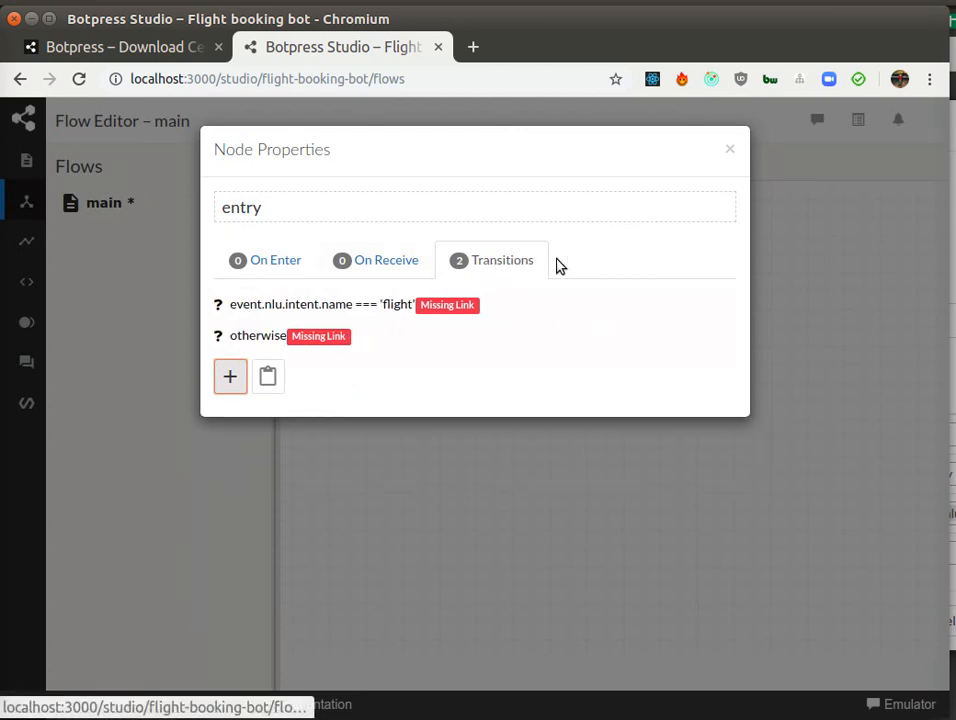
mouse_move(250, 370)
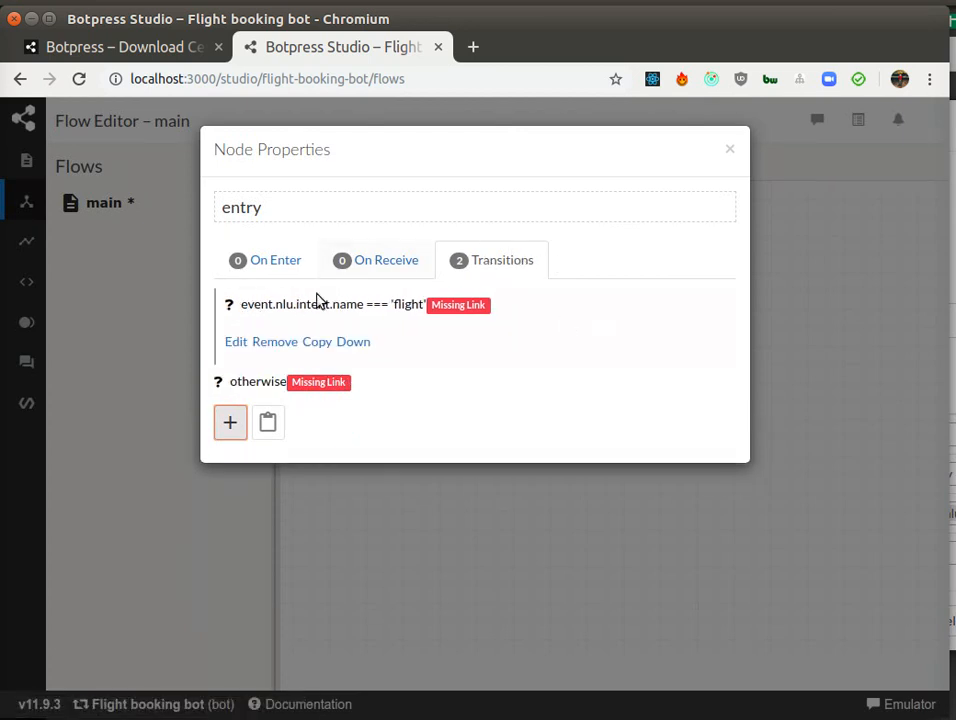
mouse_move(203, 385)
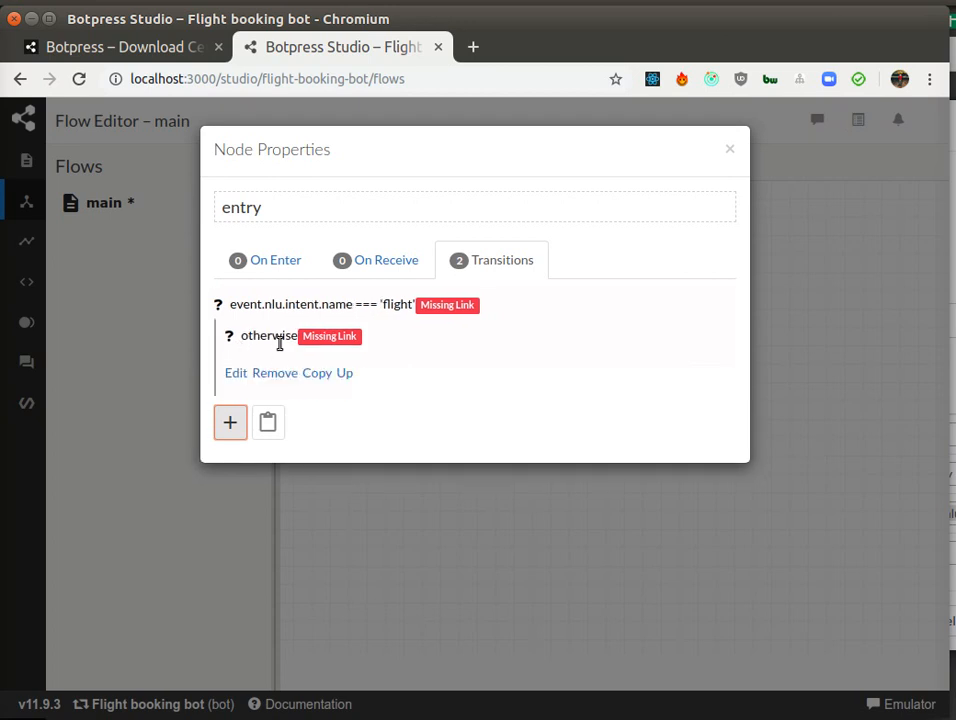
drag(243, 337, 386, 346)
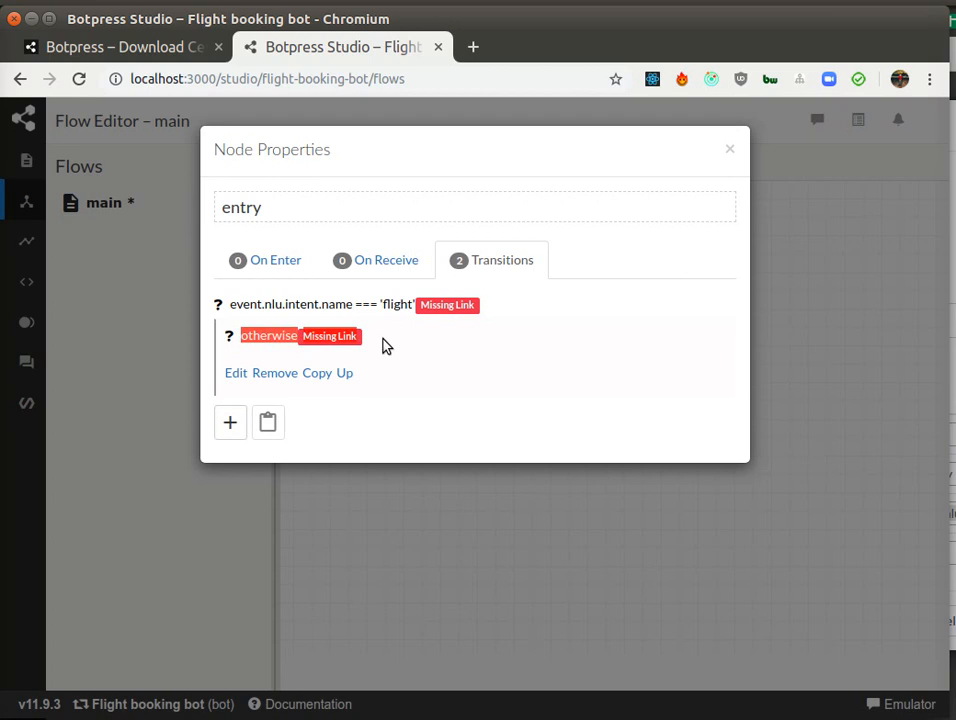
click(735, 149)
Step: Insert a new node beside the entry node and connect the entry node's otherwise transition to it
drag(634, 537, 587, 538)
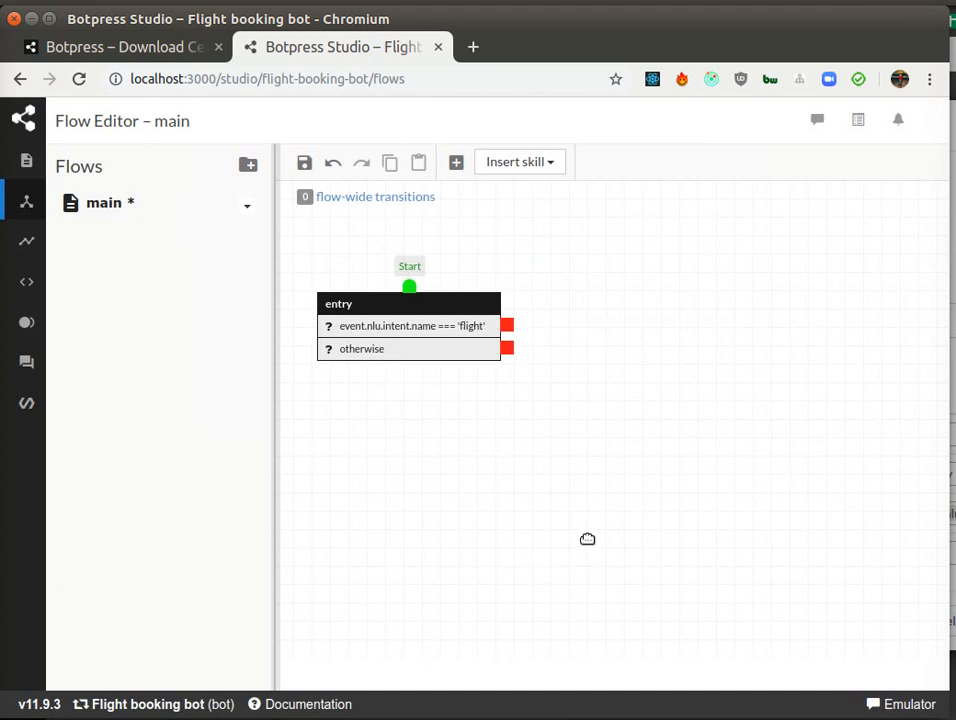
click(458, 163)
click(606, 369)
drag(640, 378, 587, 378)
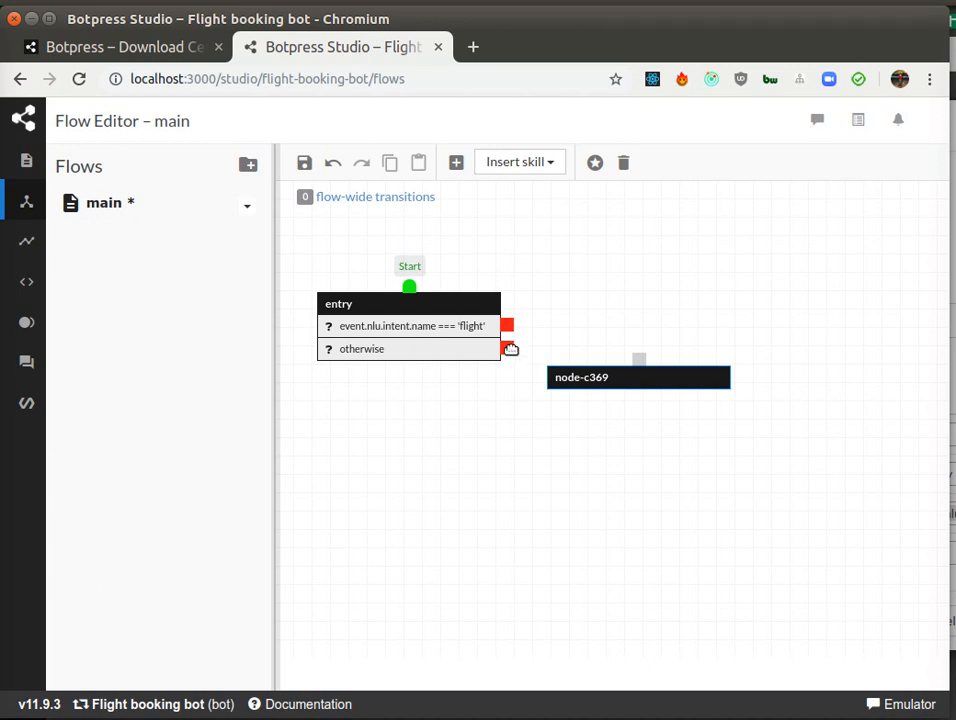
drag(509, 348, 639, 362)
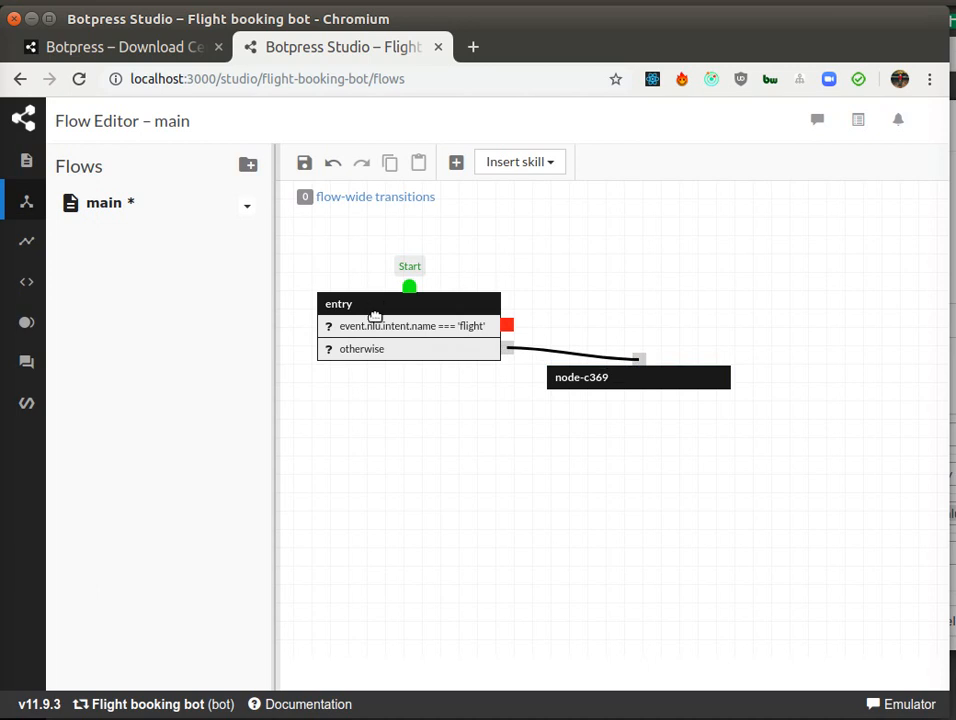
Step: Give the new node an On Enter text message "Hi! I'm only supporting booking flights for now, sorry!"
double_click(650, 381)
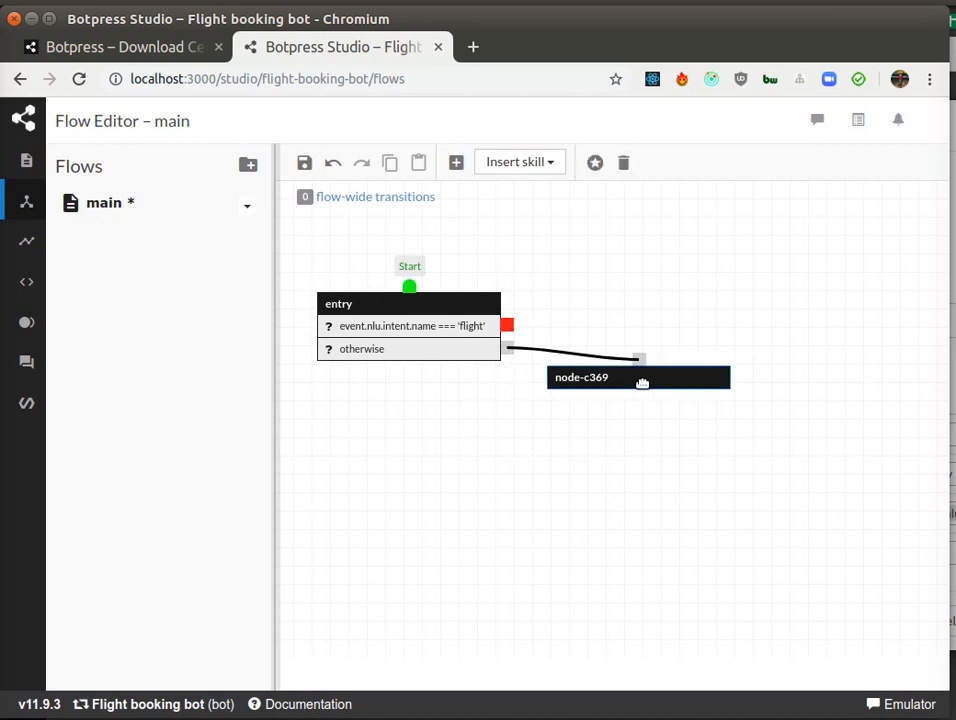
click(229, 315)
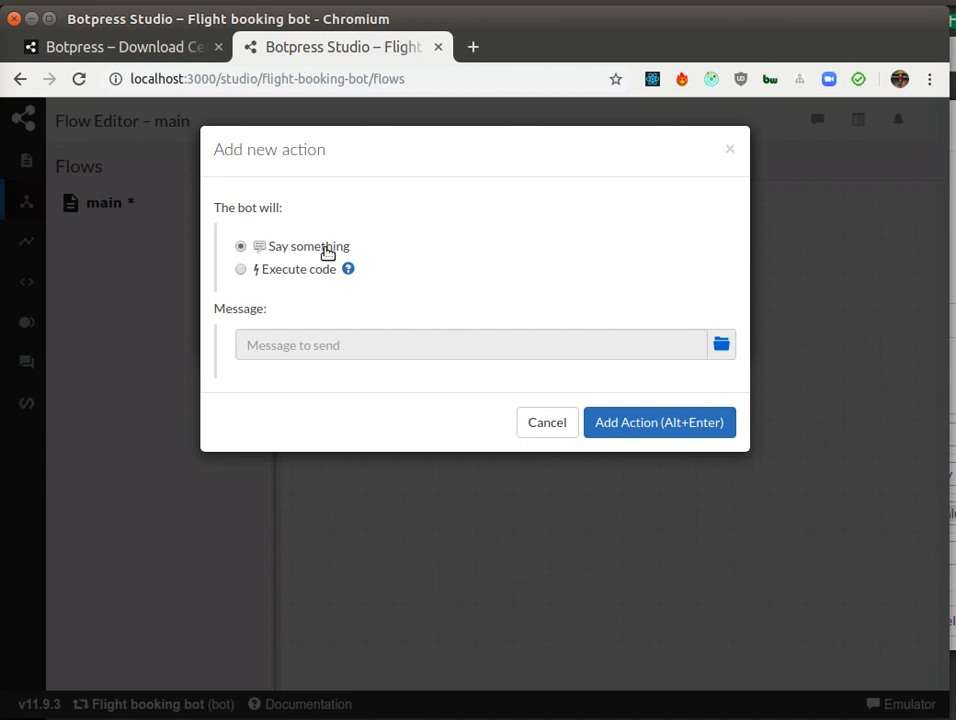
click(727, 349)
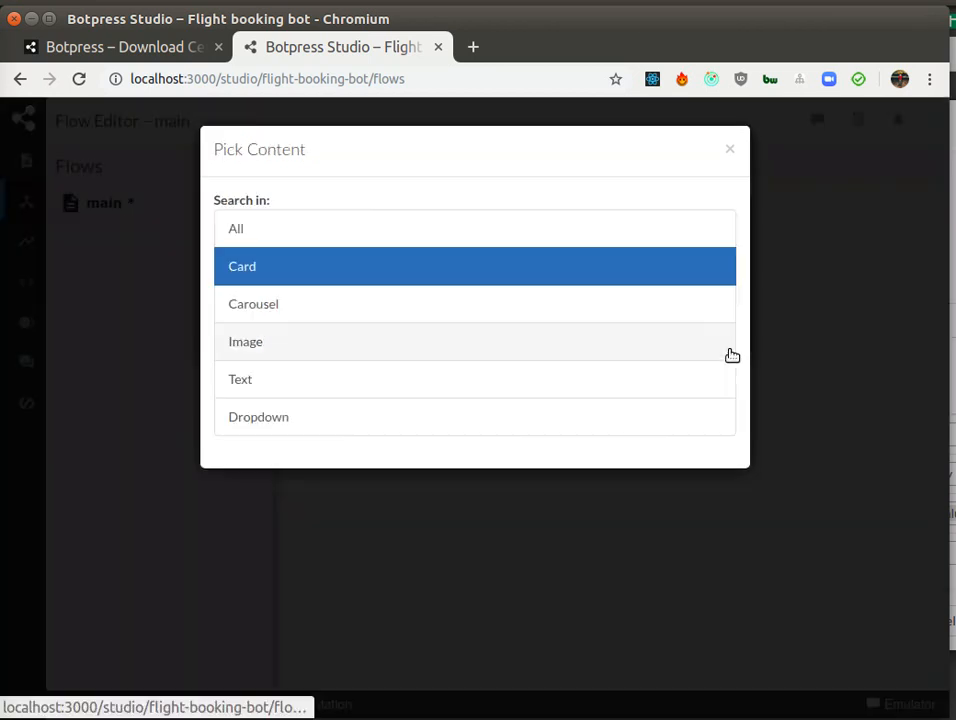
click(253, 380)
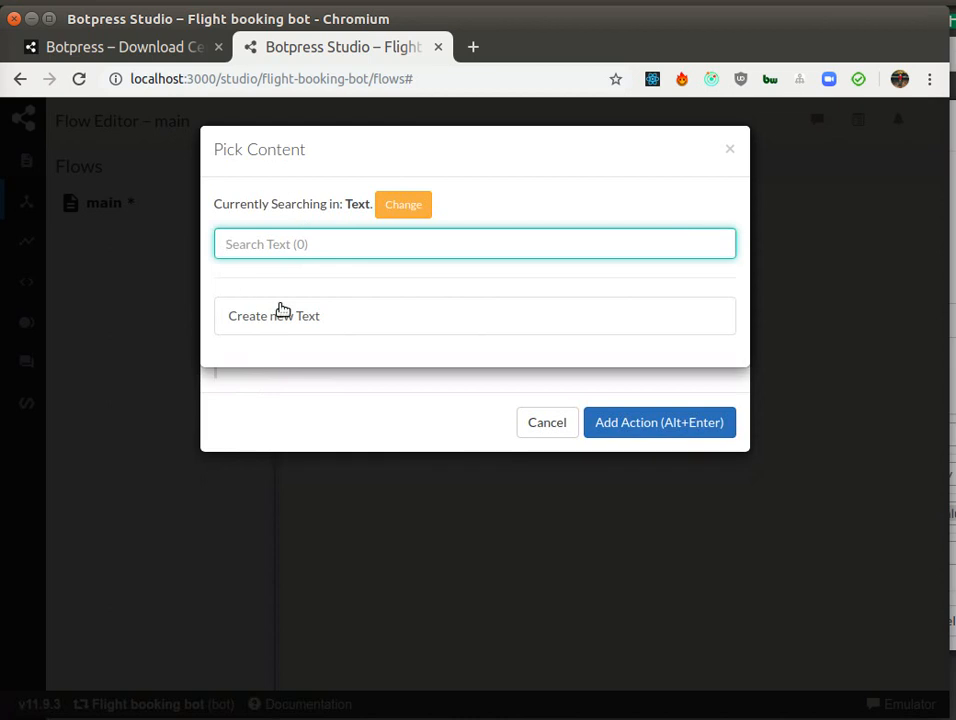
click(356, 314)
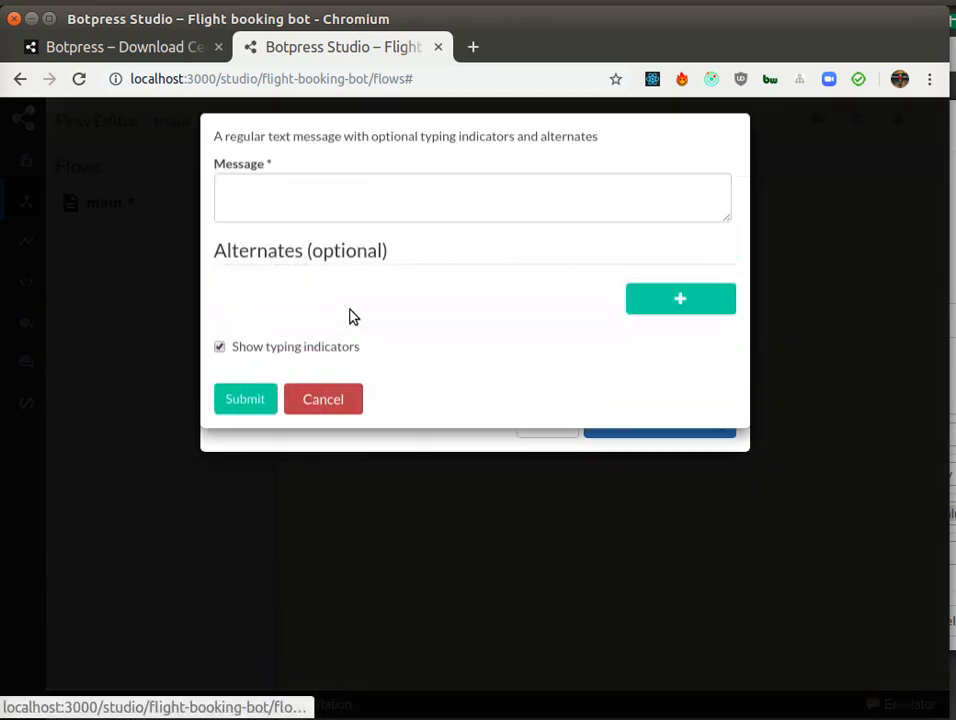
click(412, 210)
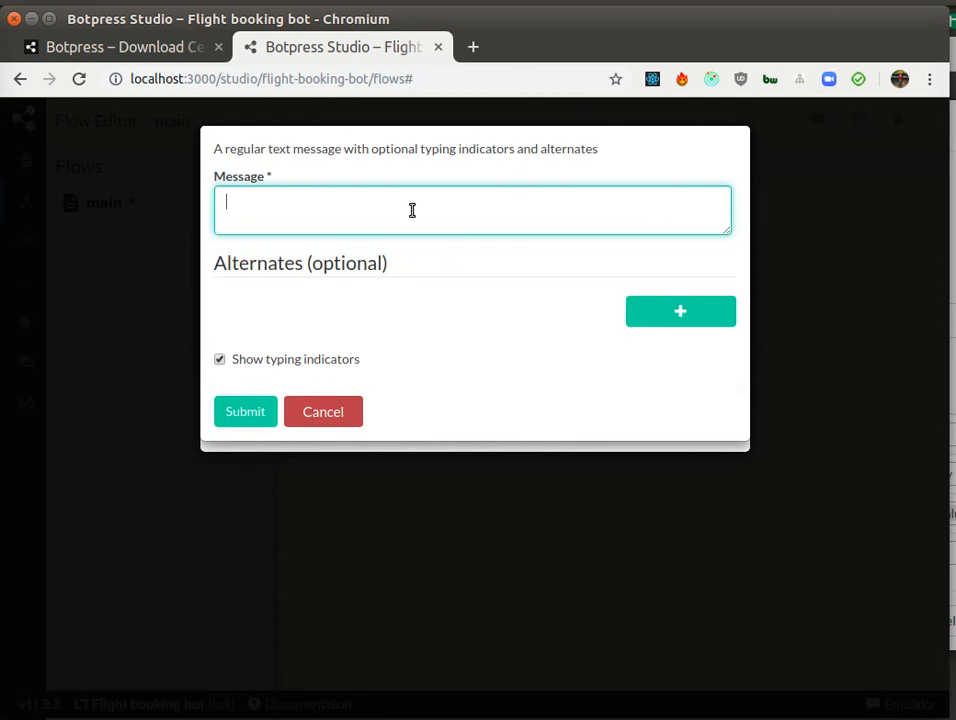
text(Hi! I'm only supporting )
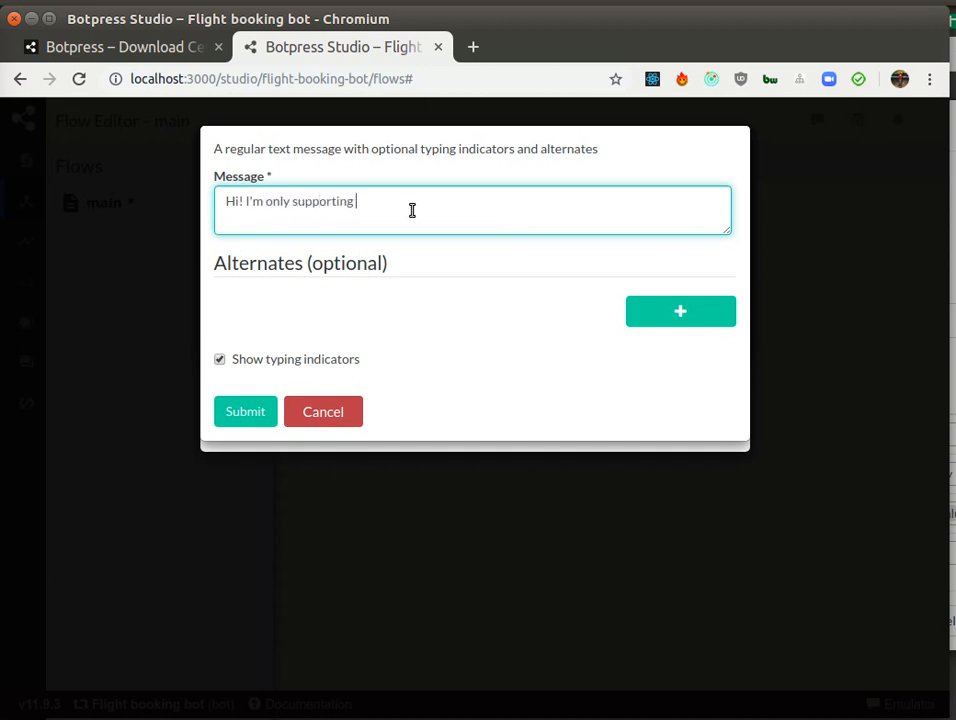
text(booking flights for now, sorry!)
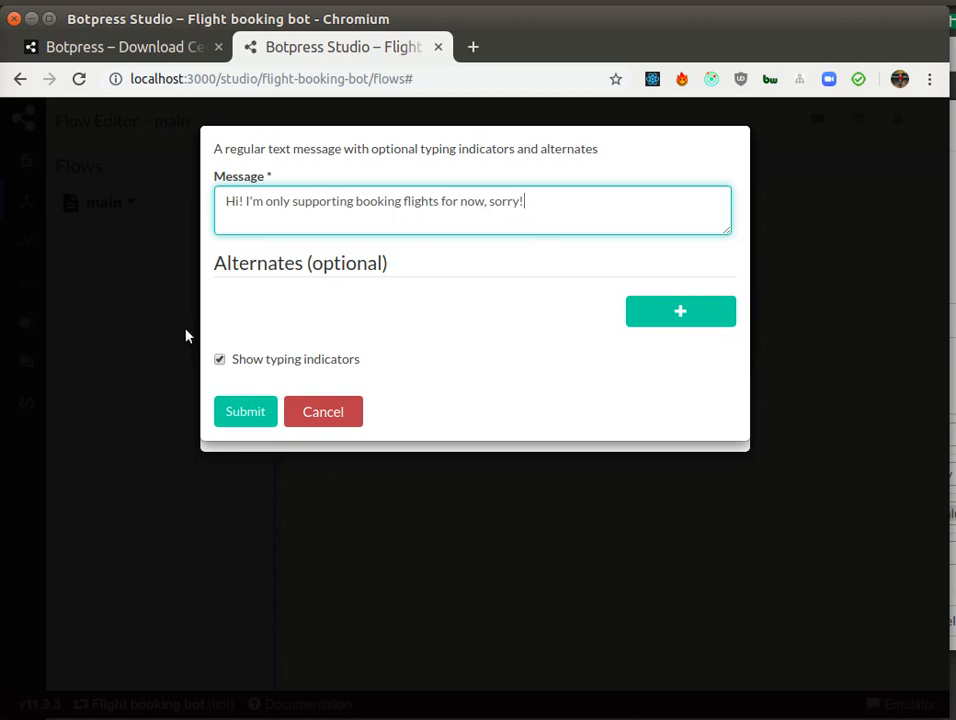
click(235, 410)
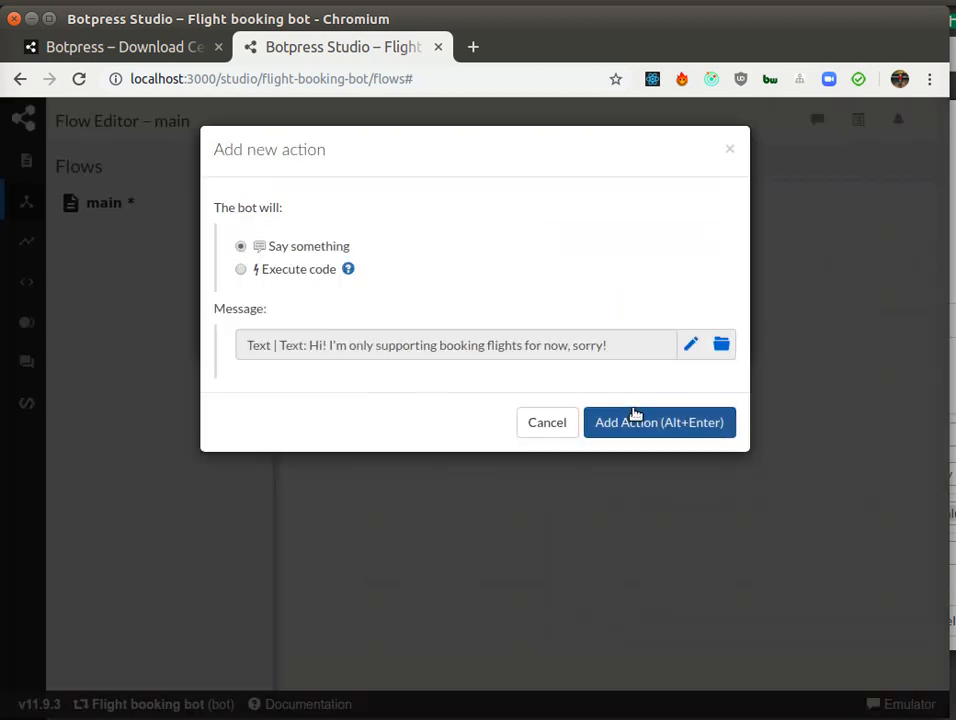
click(634, 414)
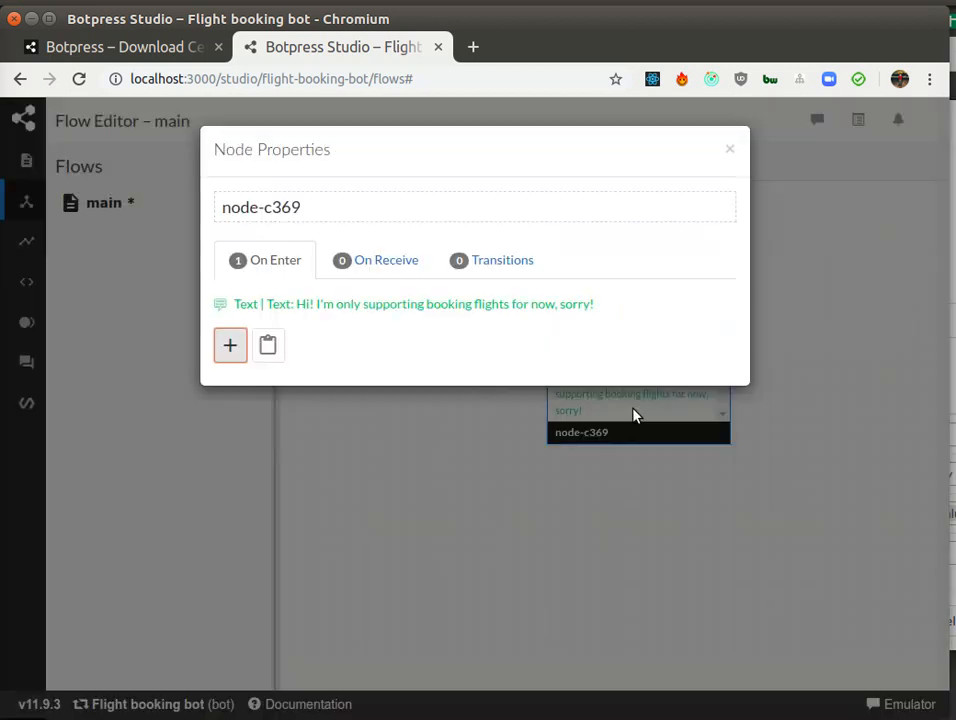
click(730, 149)
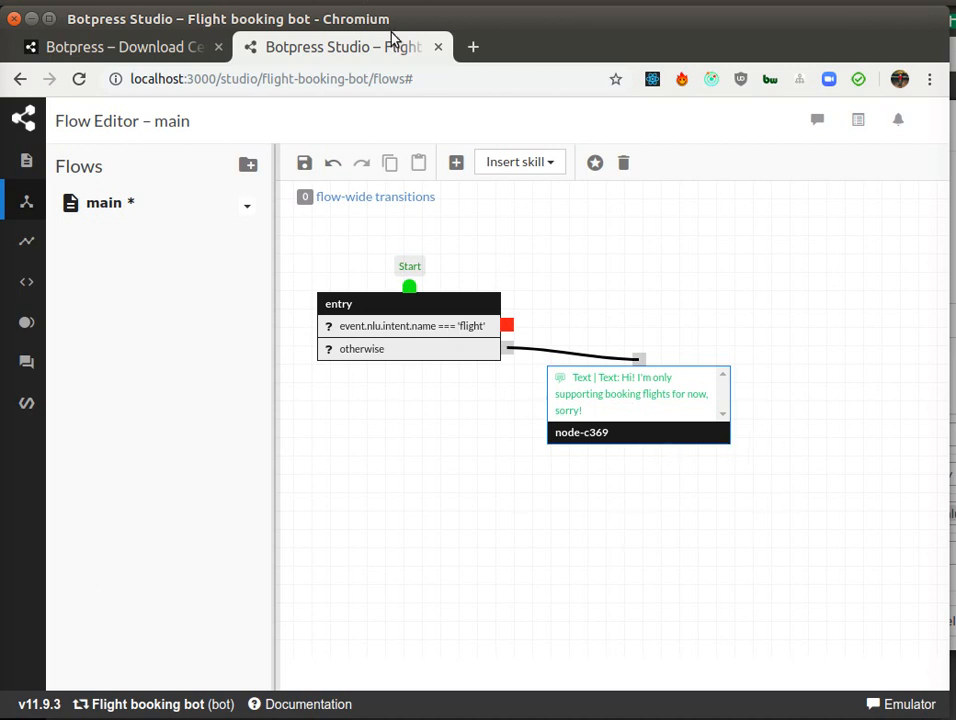
Step: Insert another node, connect the flight intent transition to it, and save the flow
click(456, 162)
click(577, 284)
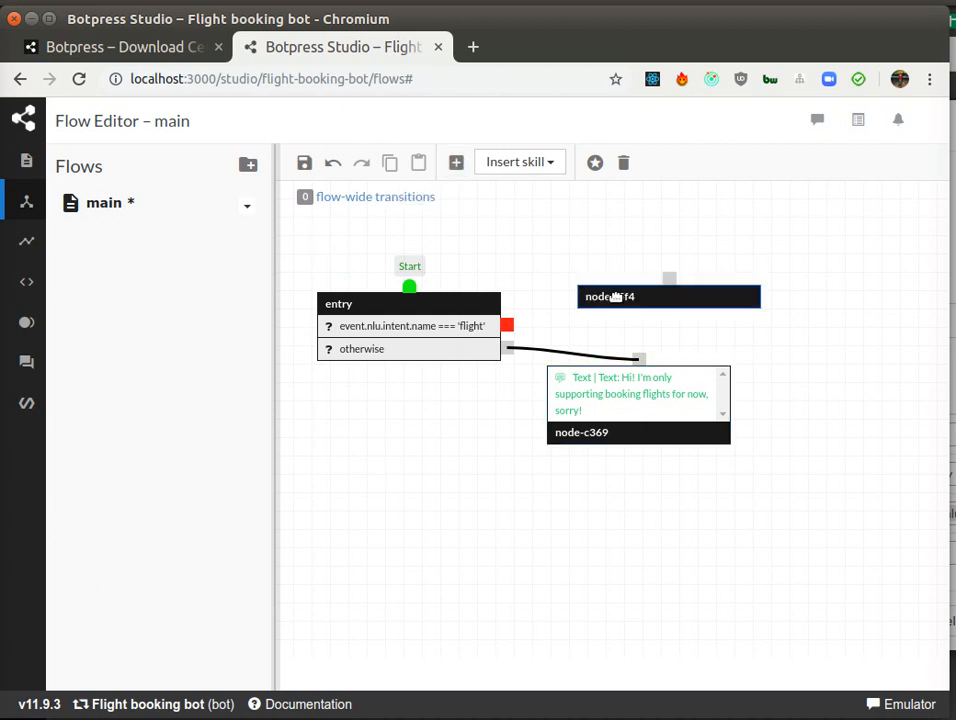
drag(608, 297, 592, 318)
drag(507, 323, 640, 286)
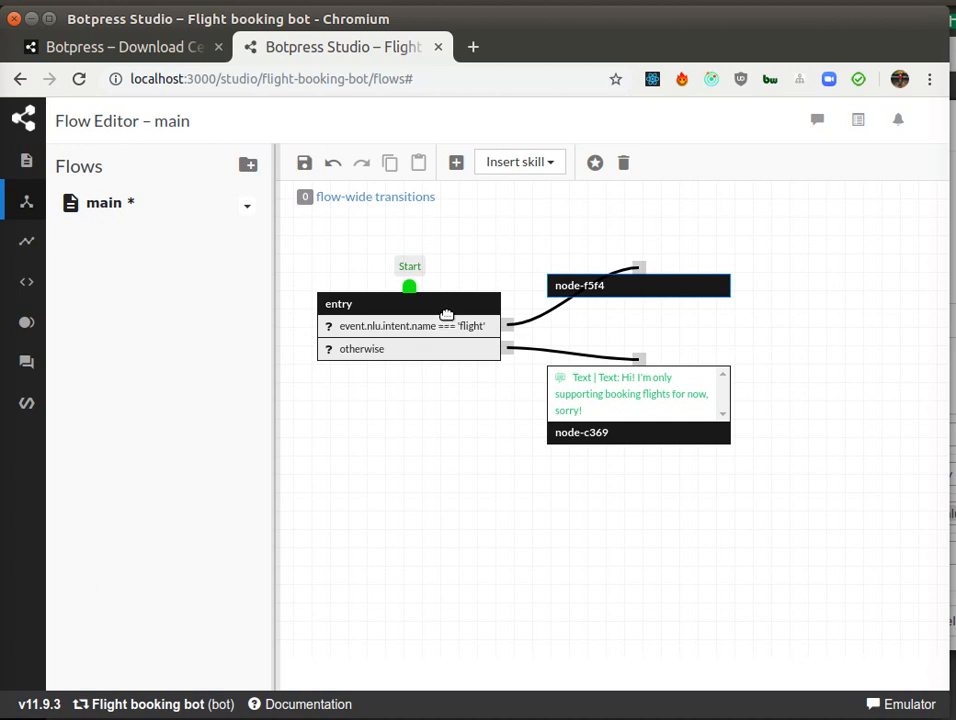
click(304, 162)
Step: Open the flight intent and try selecting the city names in its first utterance for tagging
mouse_move(24, 320)
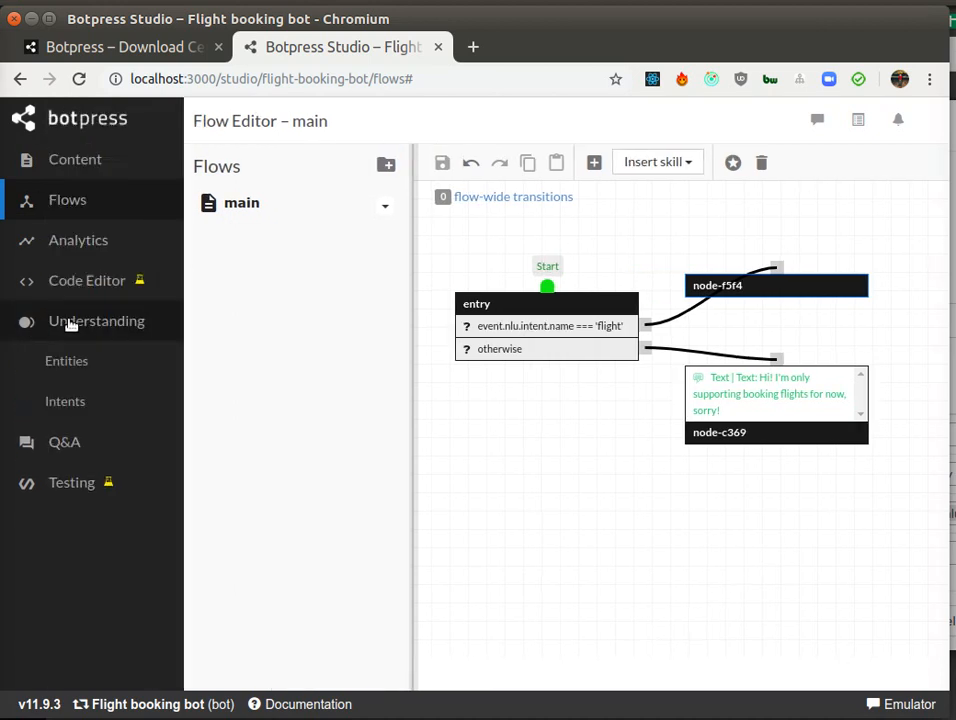
click(66, 400)
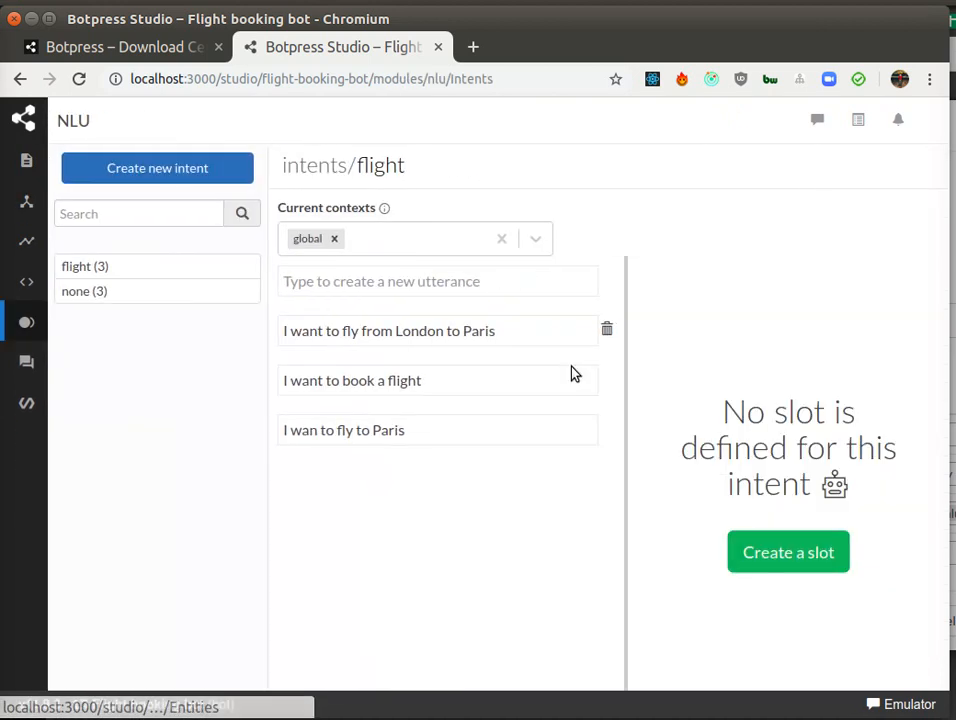
double_click(419, 333)
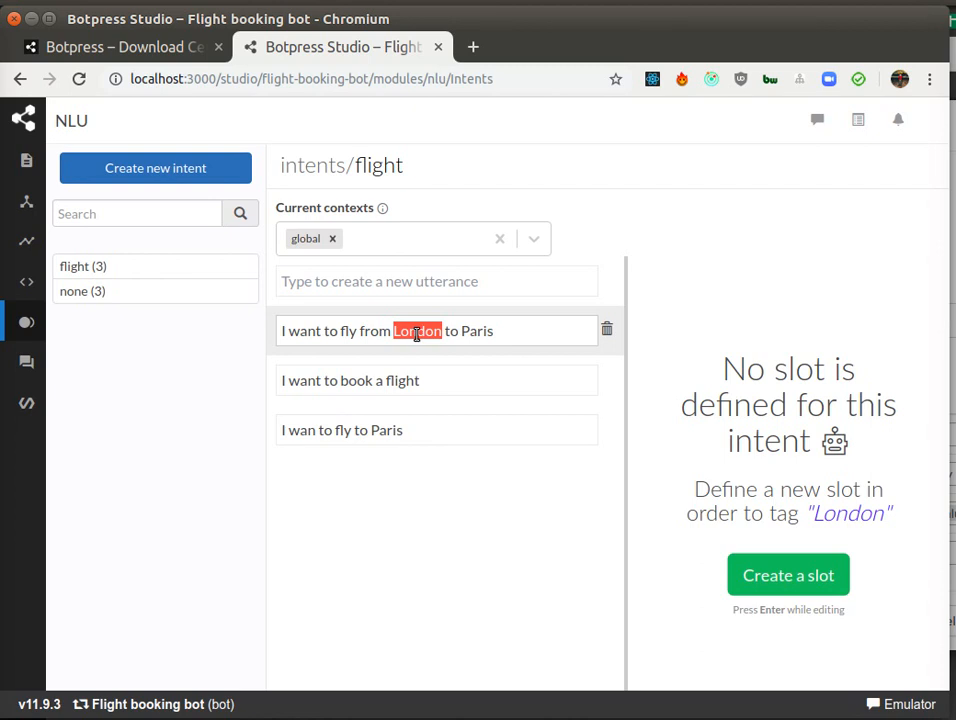
double_click(484, 330)
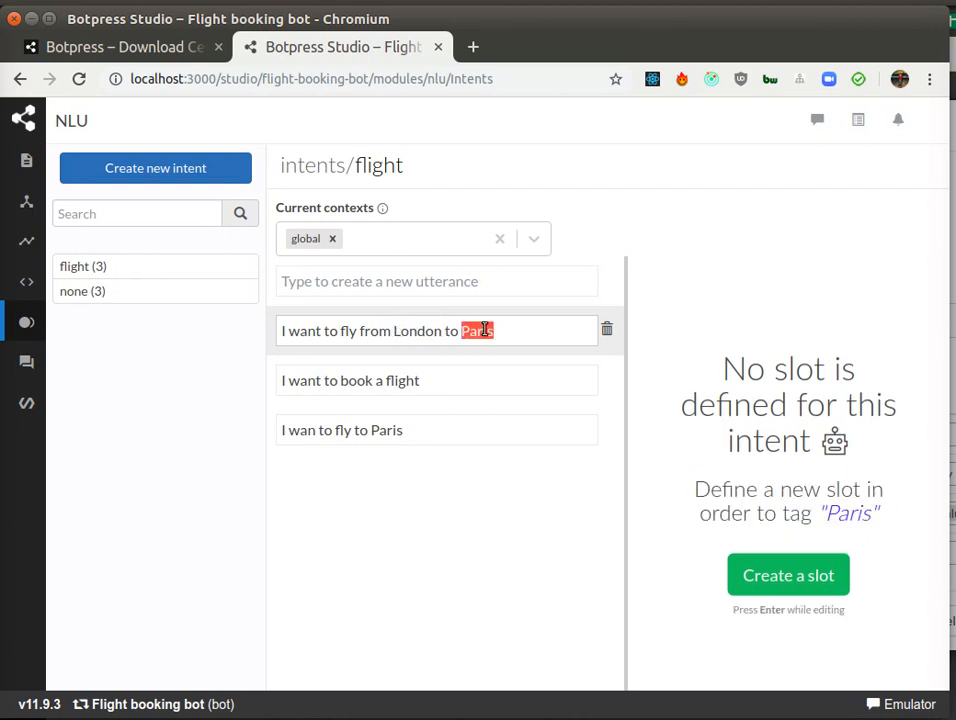
click(442, 578)
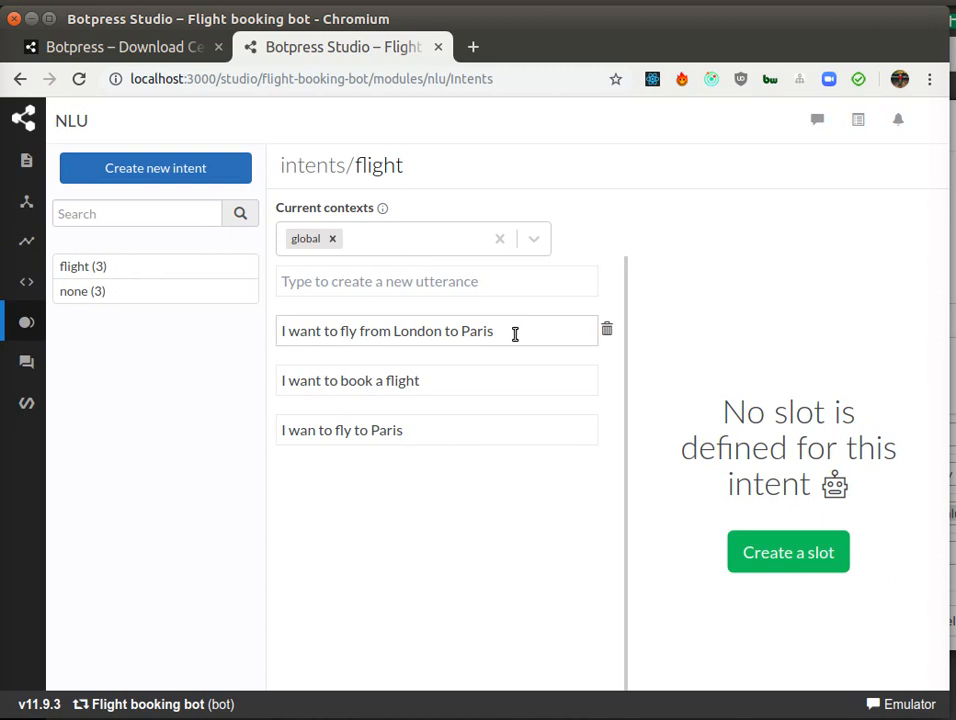
drag(496, 332, 466, 332)
double_click(413, 329)
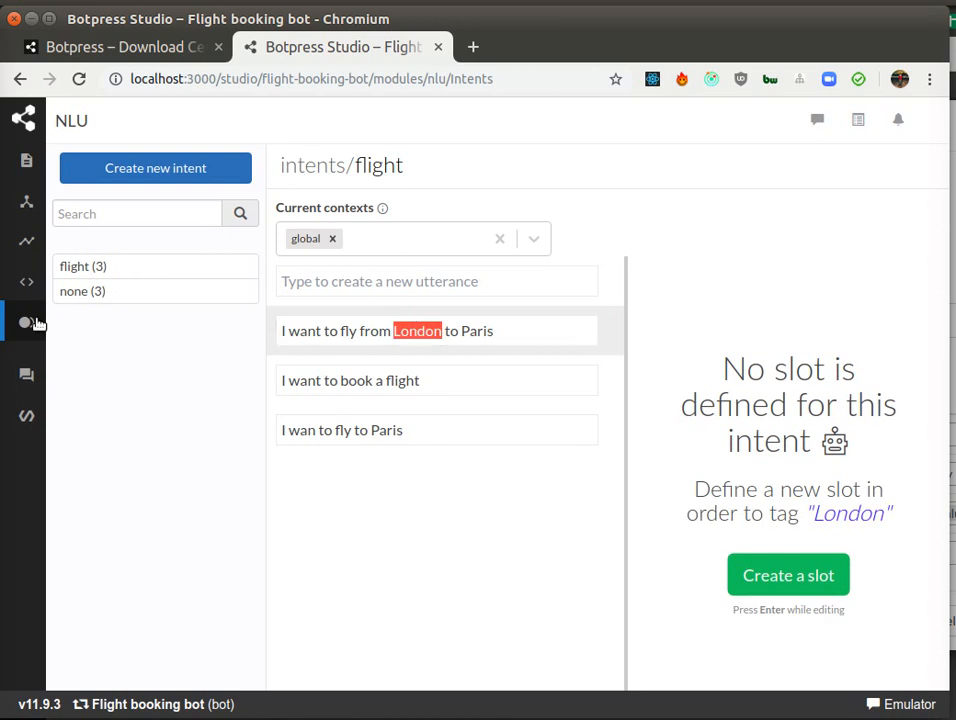
Step: Create a new entity named city with the type List
mouse_move(33, 322)
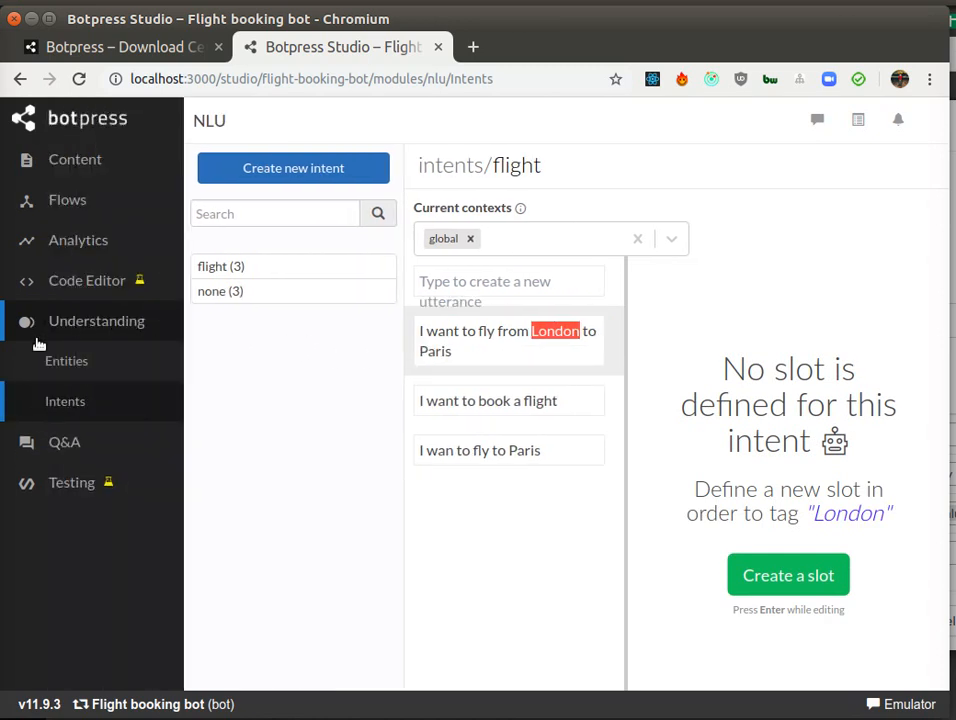
click(101, 365)
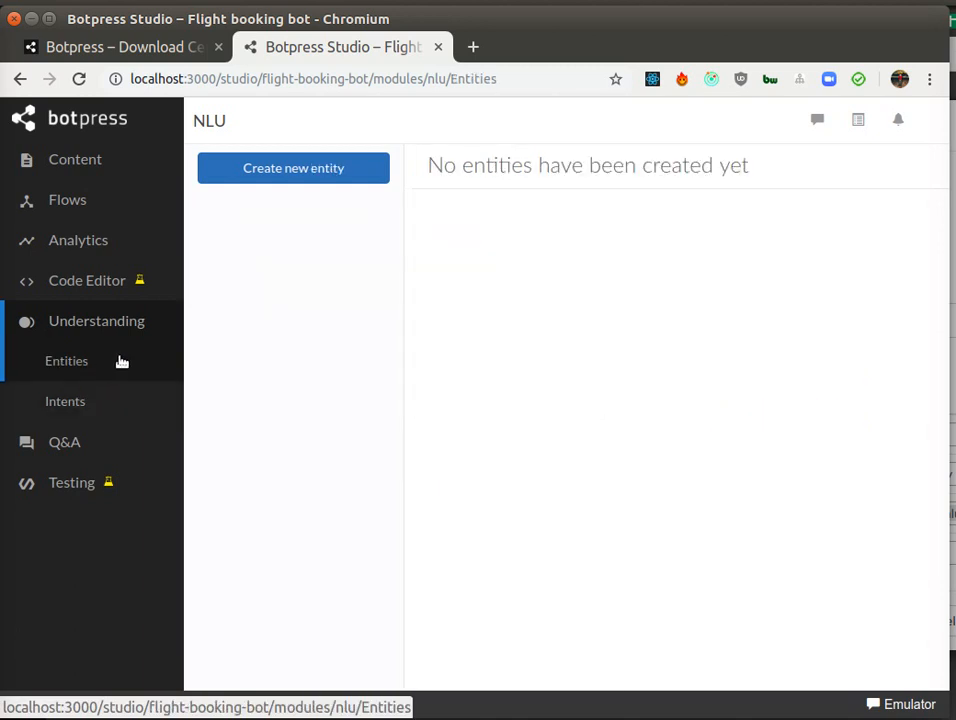
click(222, 168)
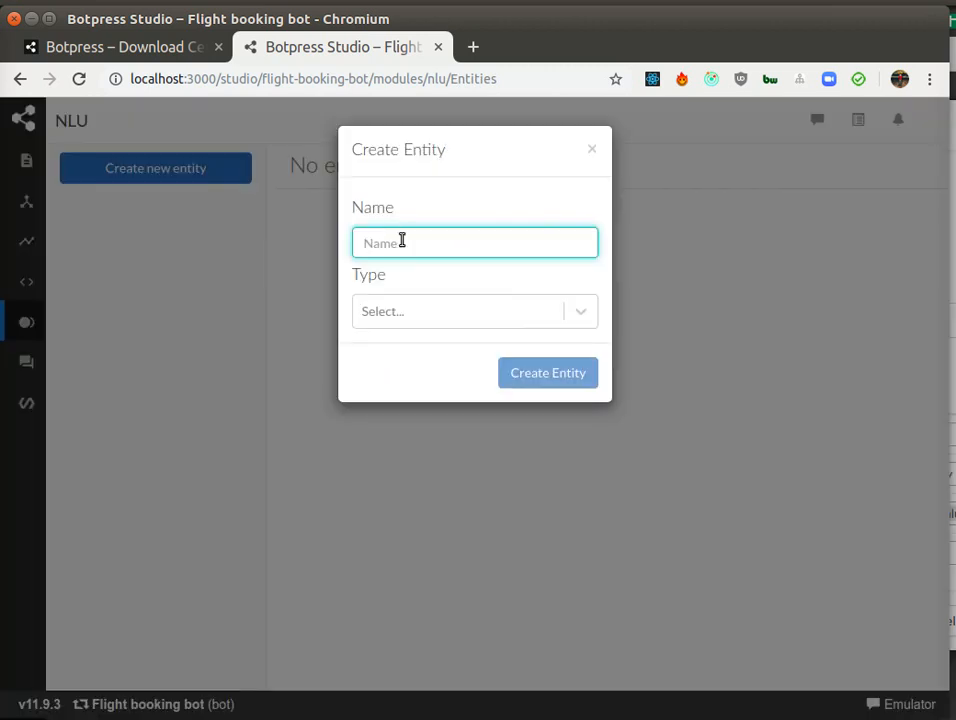
text(city)
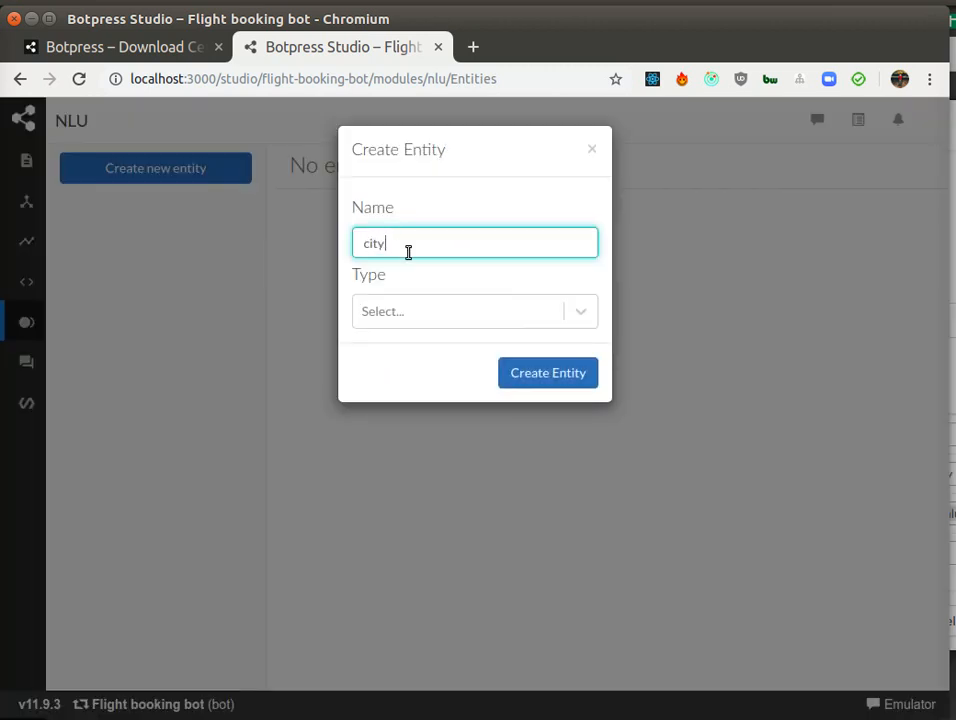
click(425, 318)
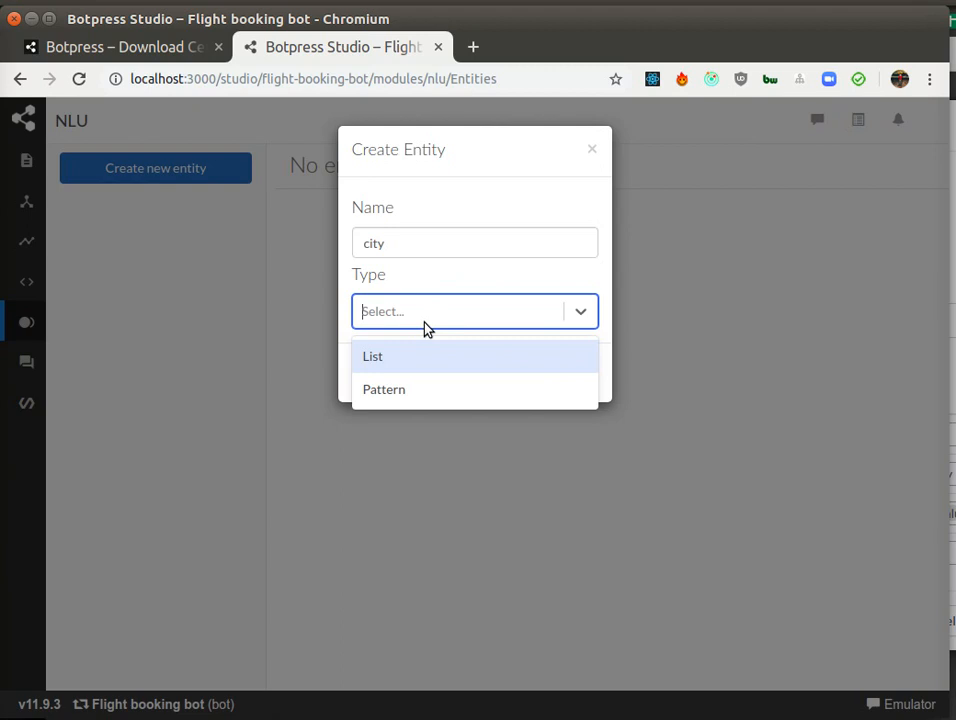
click(380, 361)
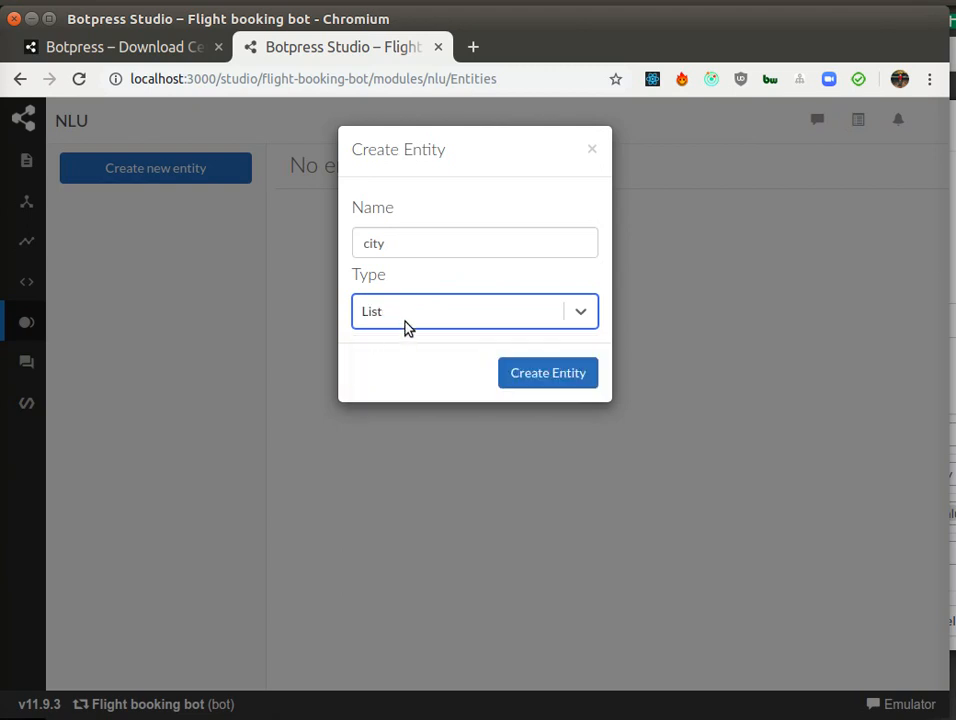
click(543, 313)
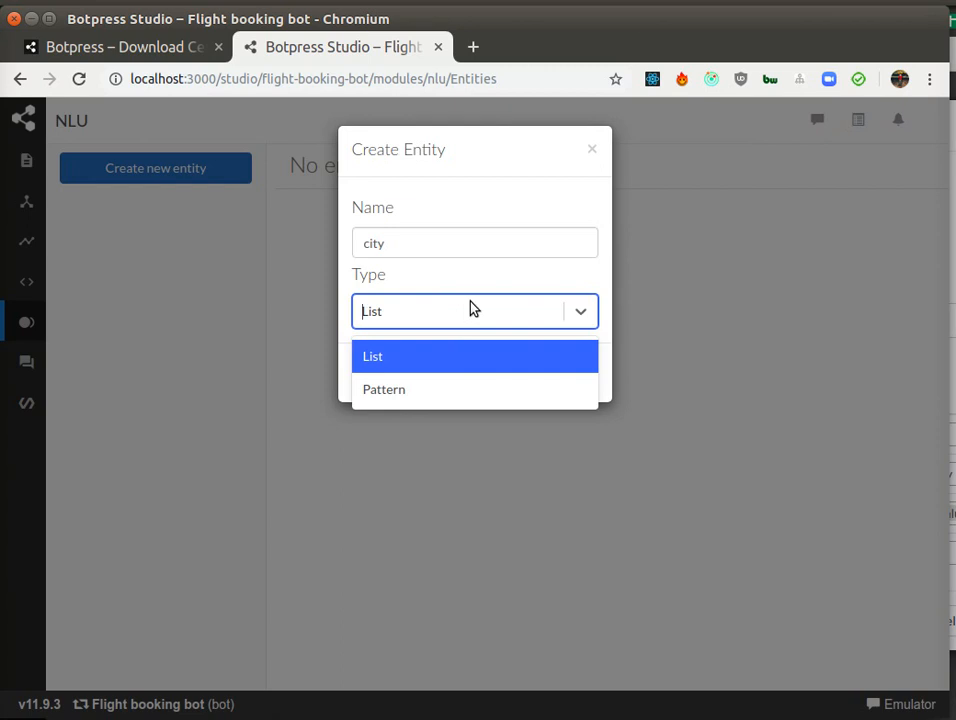
click(410, 357)
click(529, 372)
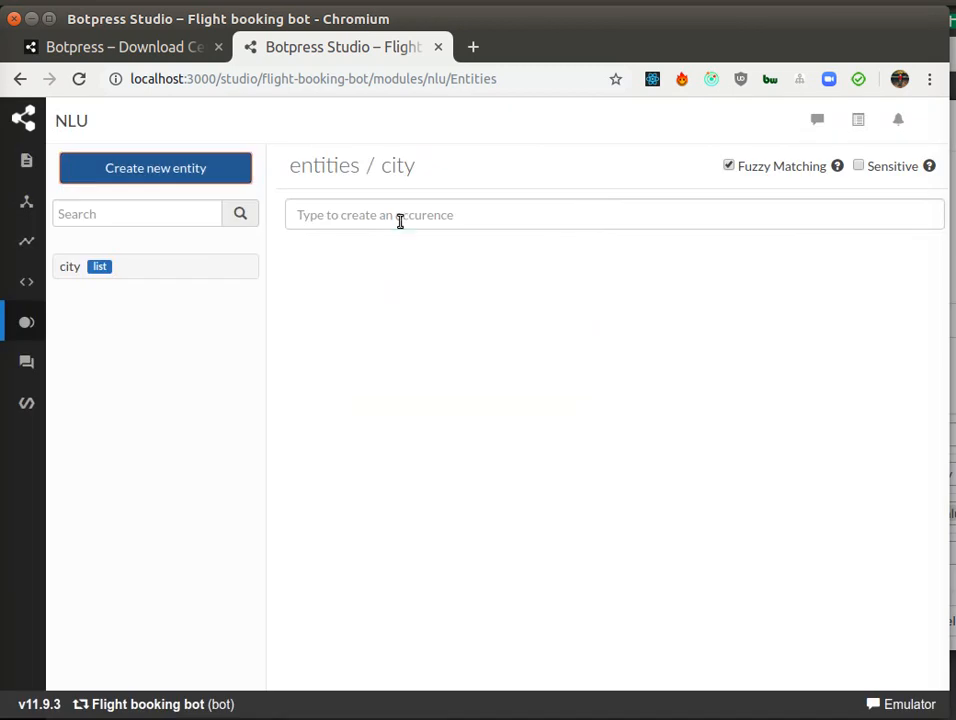
Step: Add Paris and London as occurrences of the city entity
click(400, 218)
text(Paris)
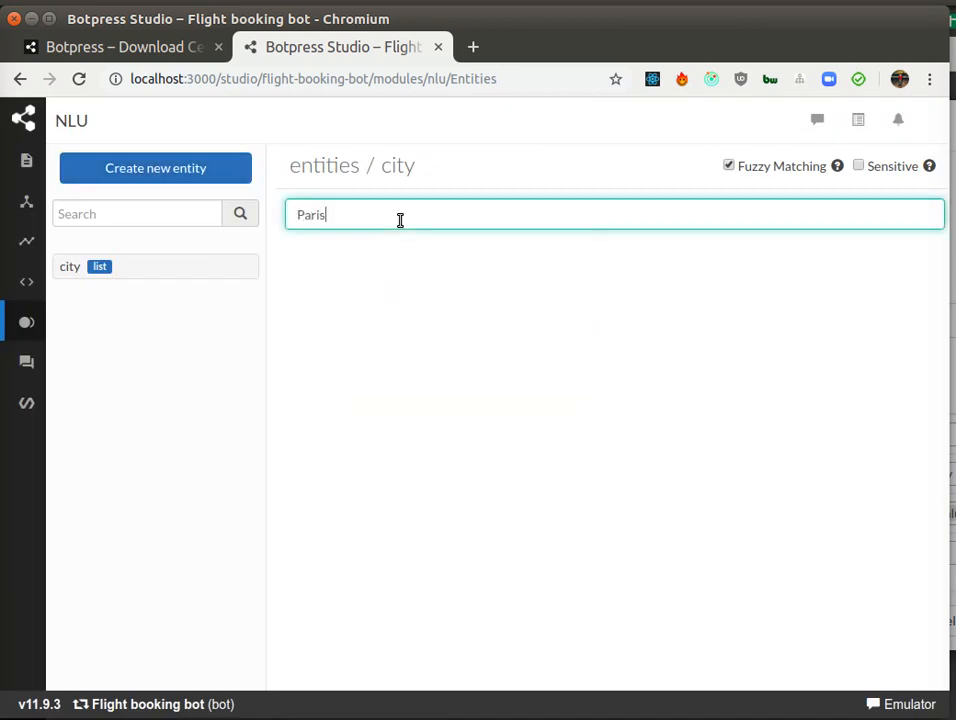
key(Return)
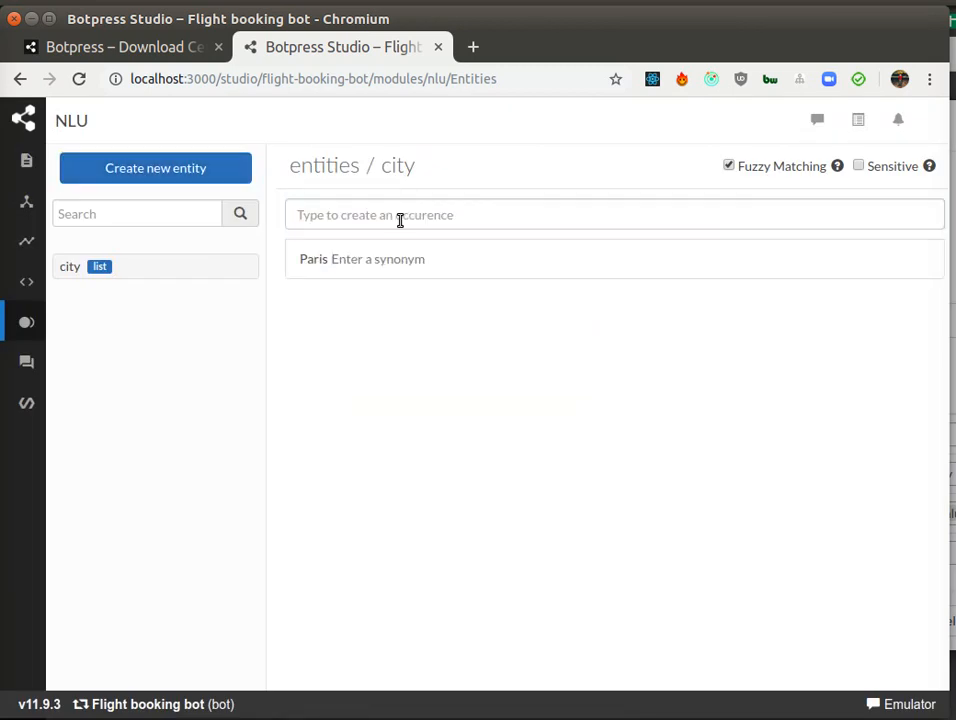
click(400, 220)
text(London)
key(Return)
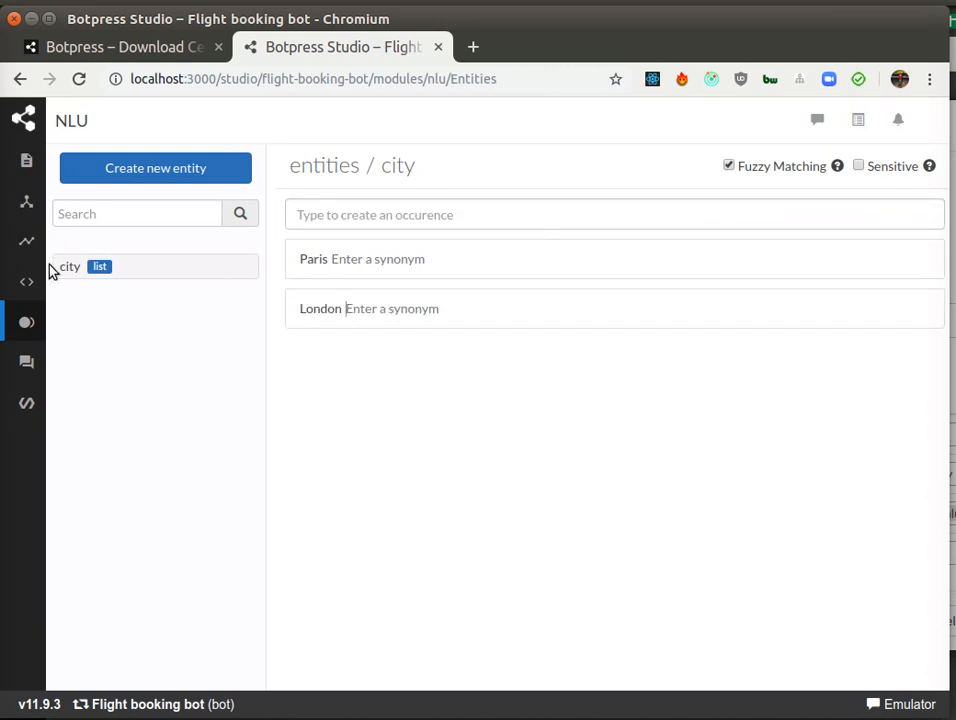
mouse_move(26, 285)
mouse_move(91, 324)
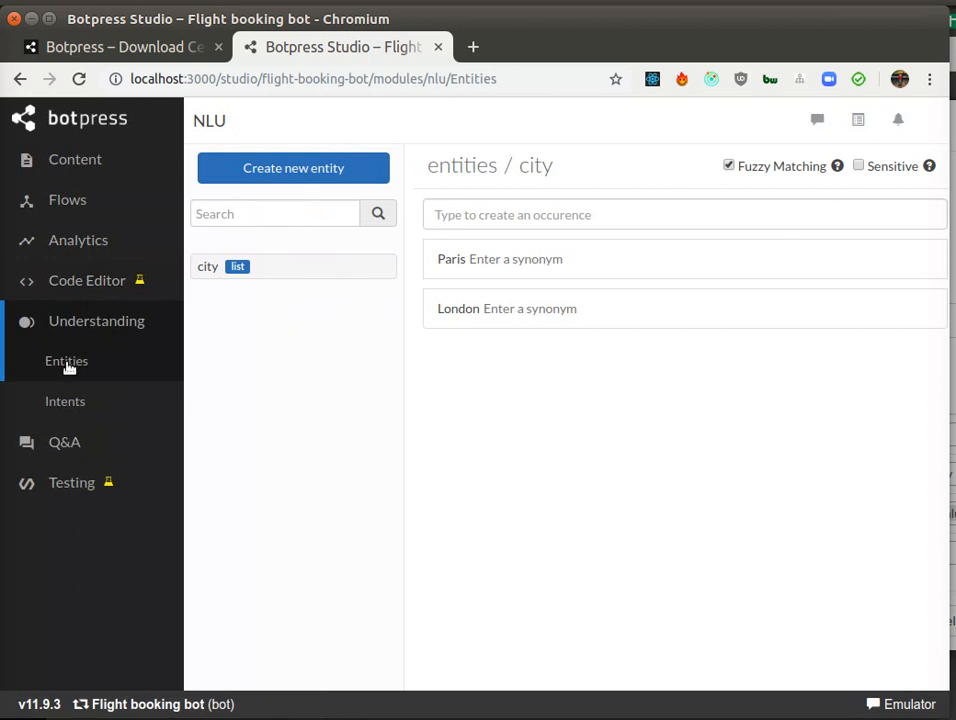
click(65, 404)
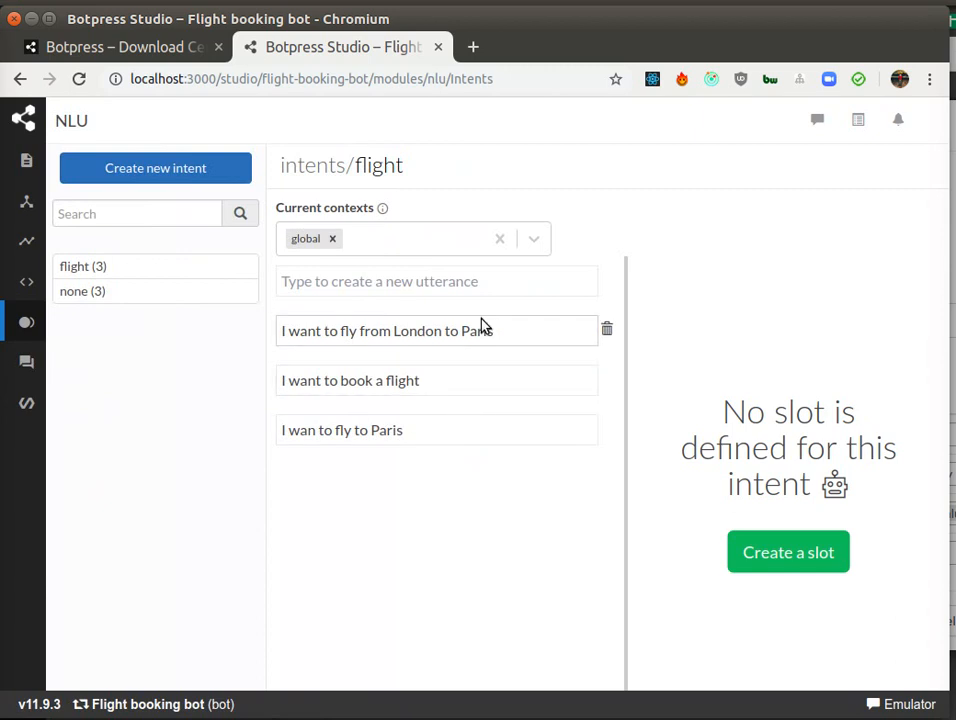
click(792, 549)
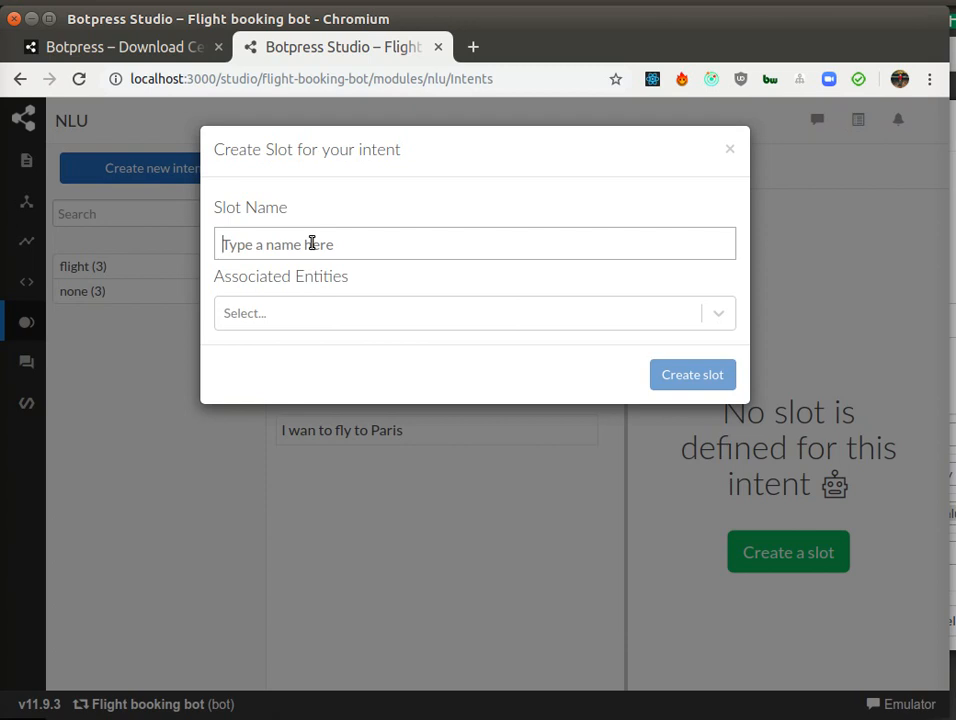
text(fromCity)
click(305, 320)
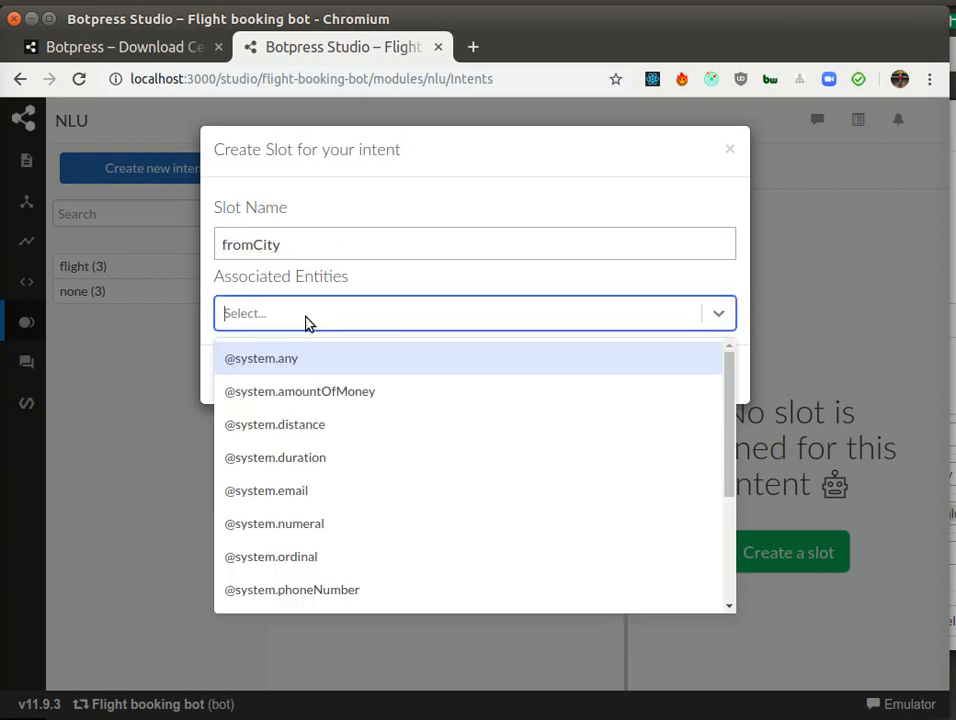
scroll(344, 420, down, 3)
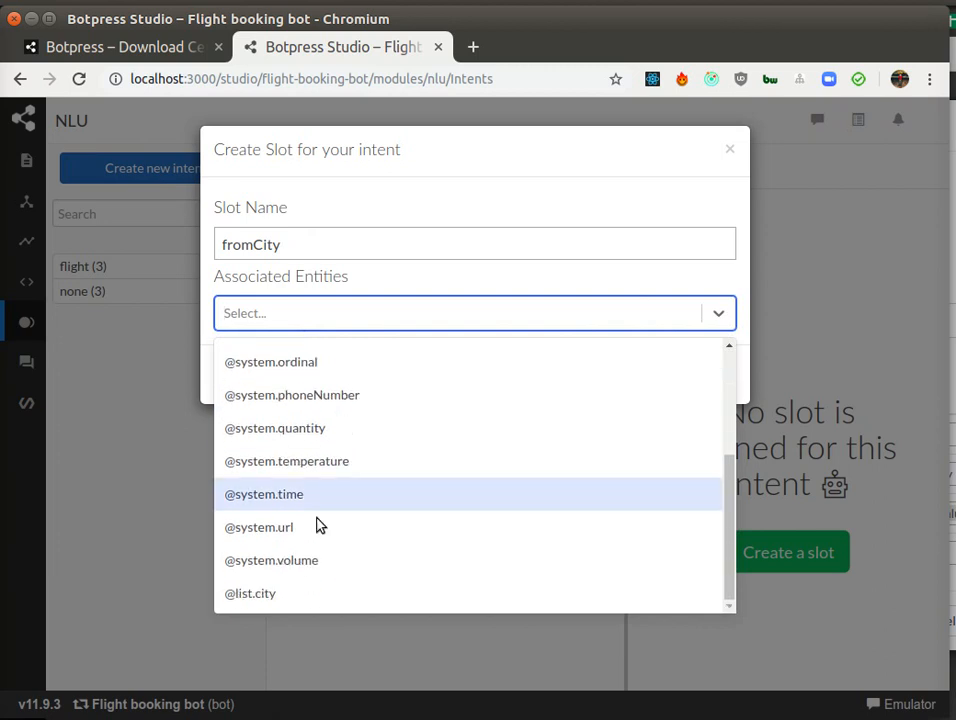
click(280, 595)
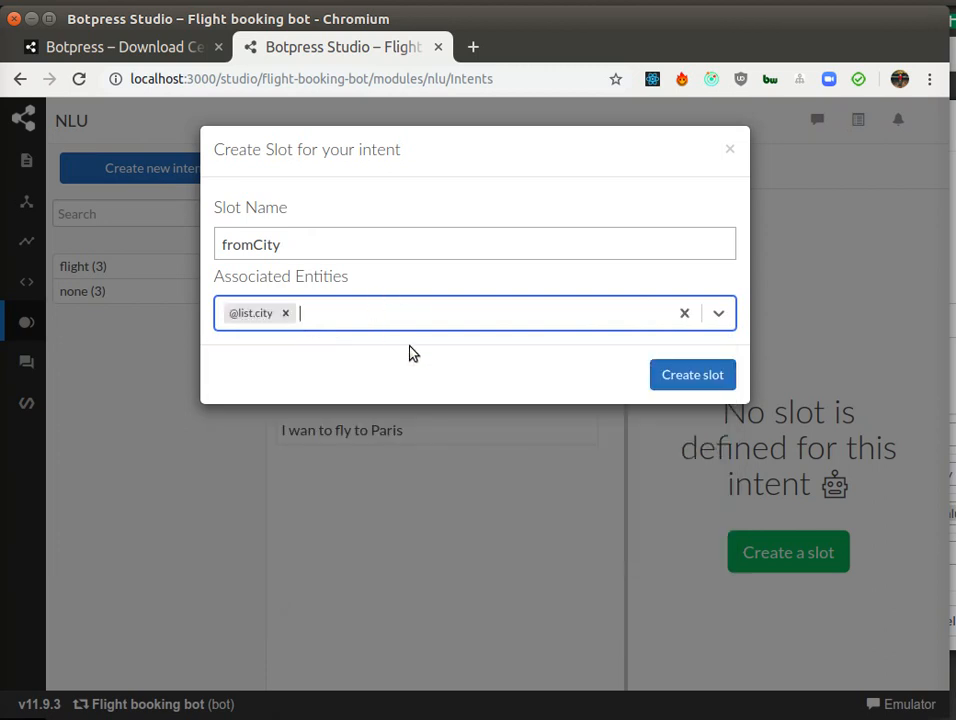
click(706, 382)
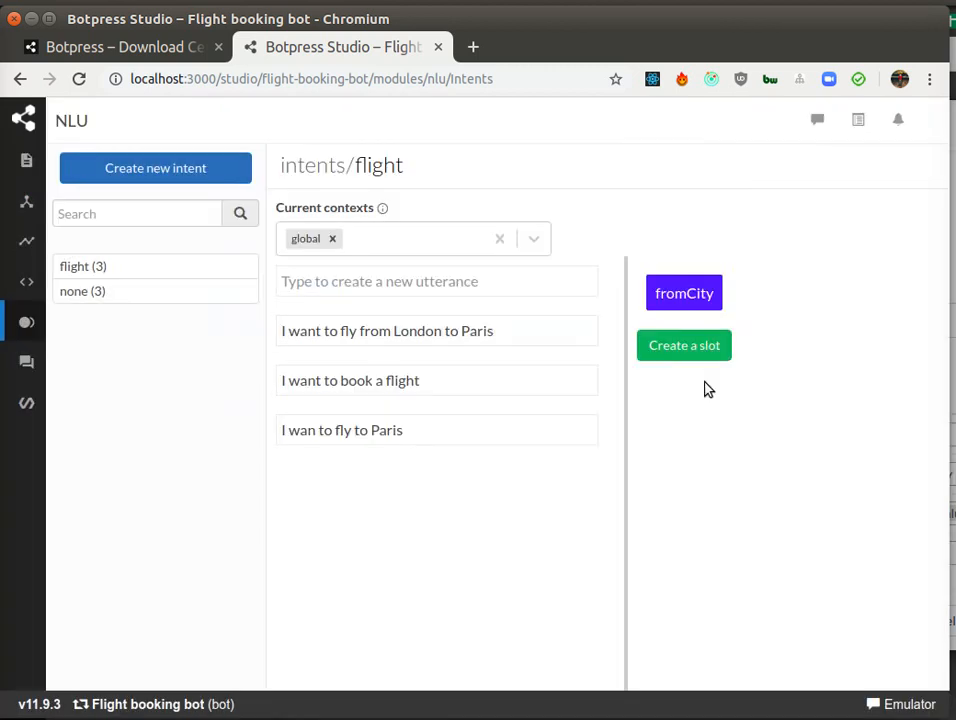
click(704, 352)
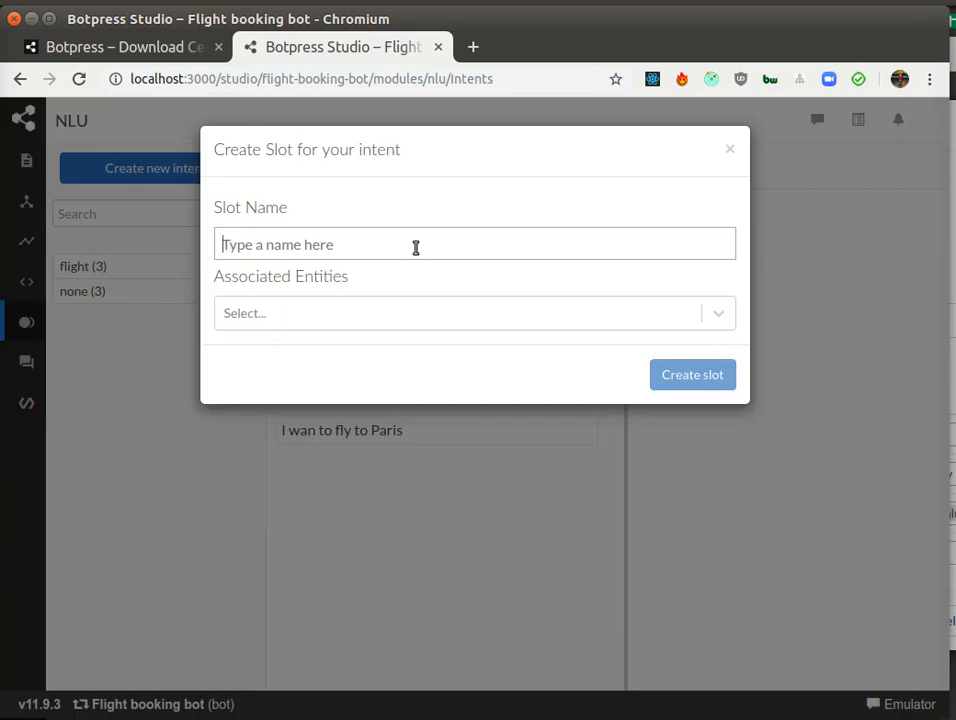
text(toCity)
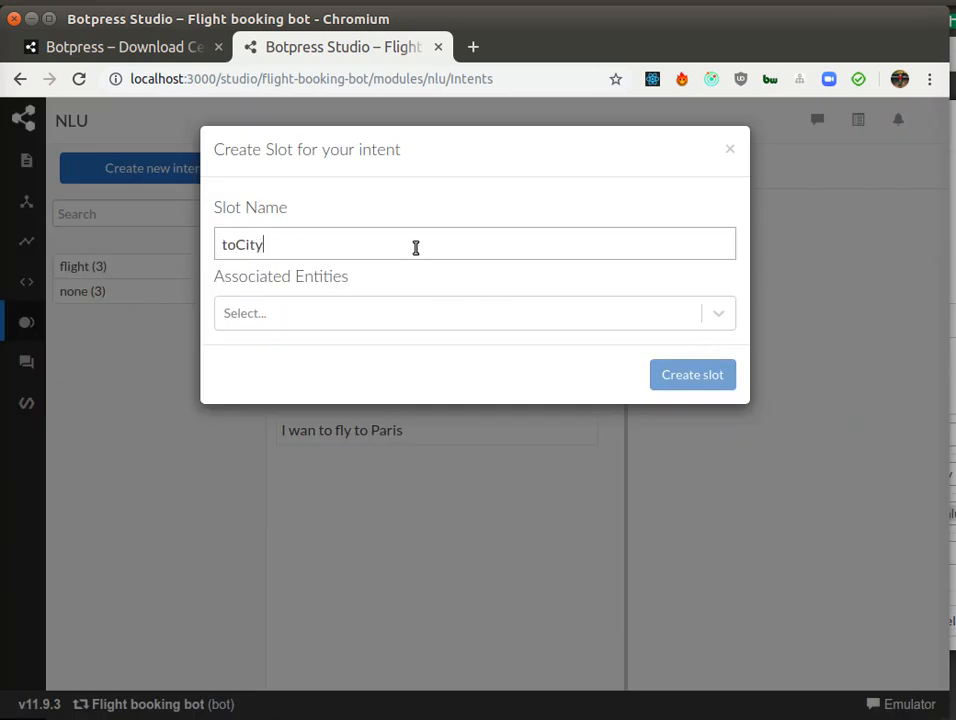
click(275, 314)
scroll(318, 427, down, 2)
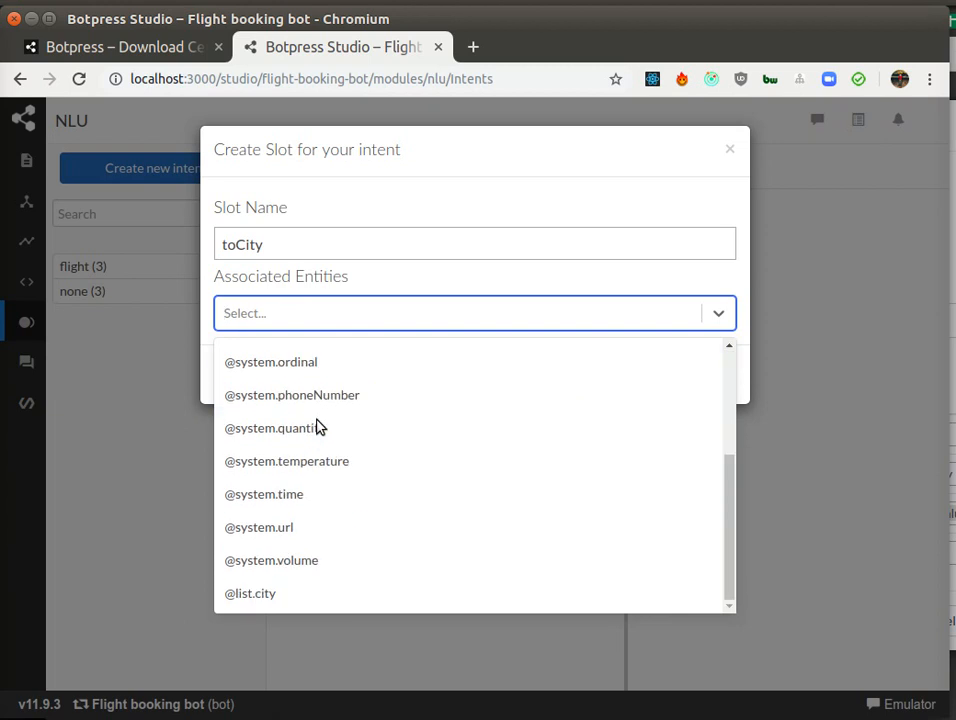
click(277, 598)
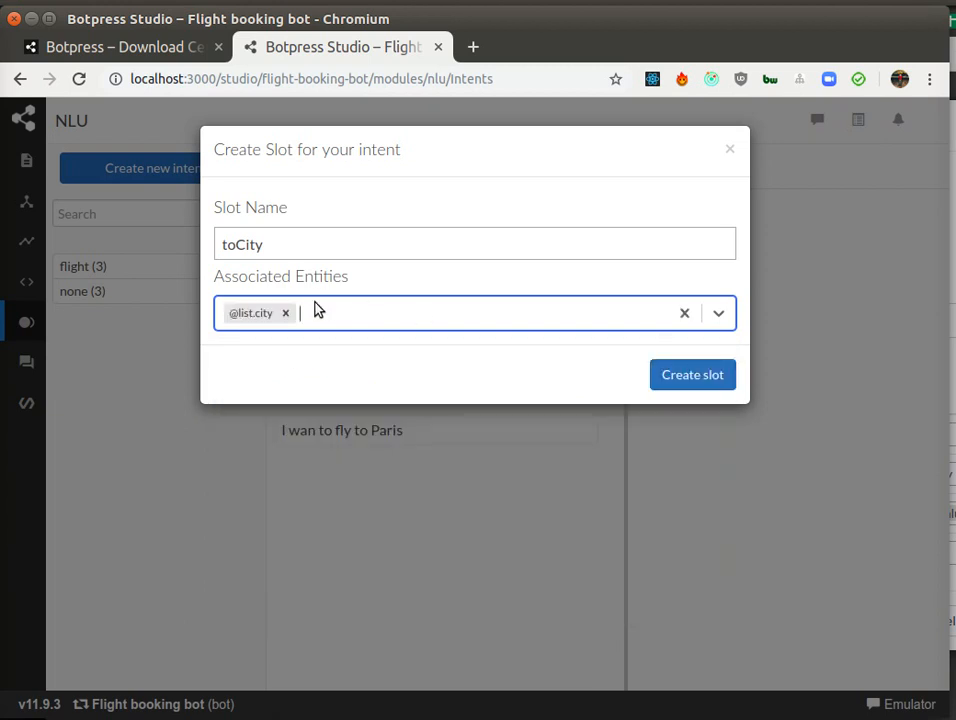
click(700, 384)
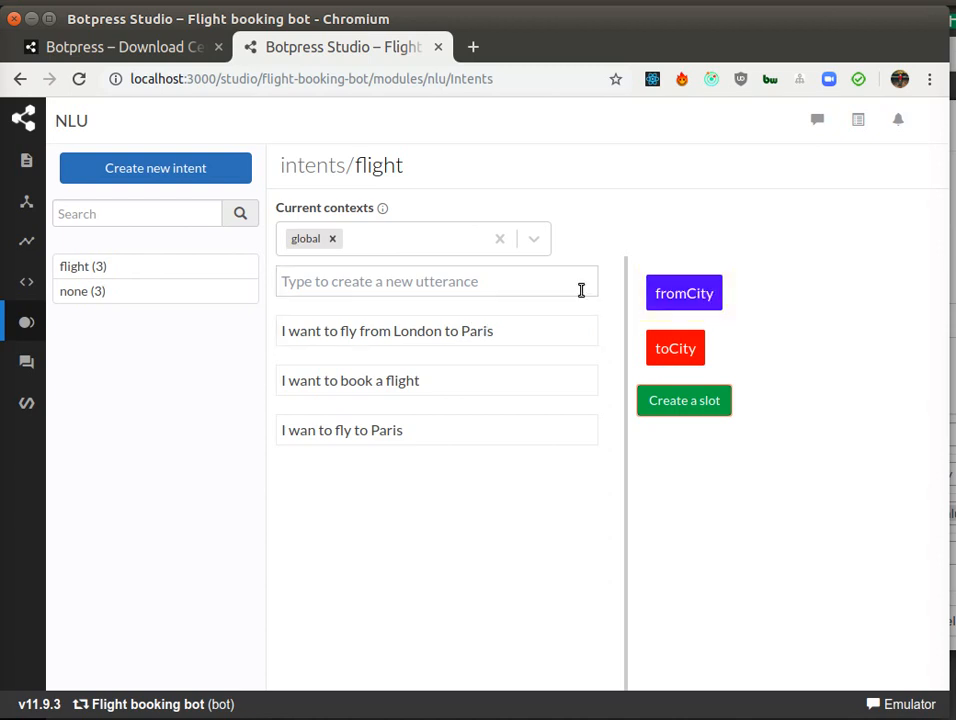
Step: Tag London as fromCity and Paris as toCity in the utterances, including Paris in the third utterance
double_click(408, 333)
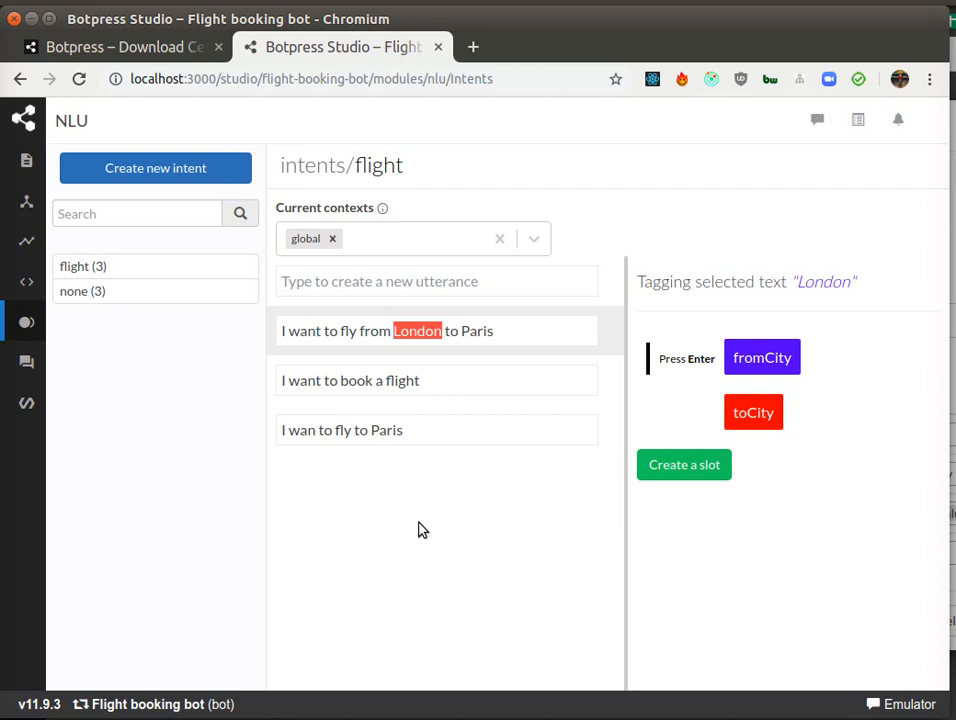
key(Return)
double_click(477, 334)
key(Return)
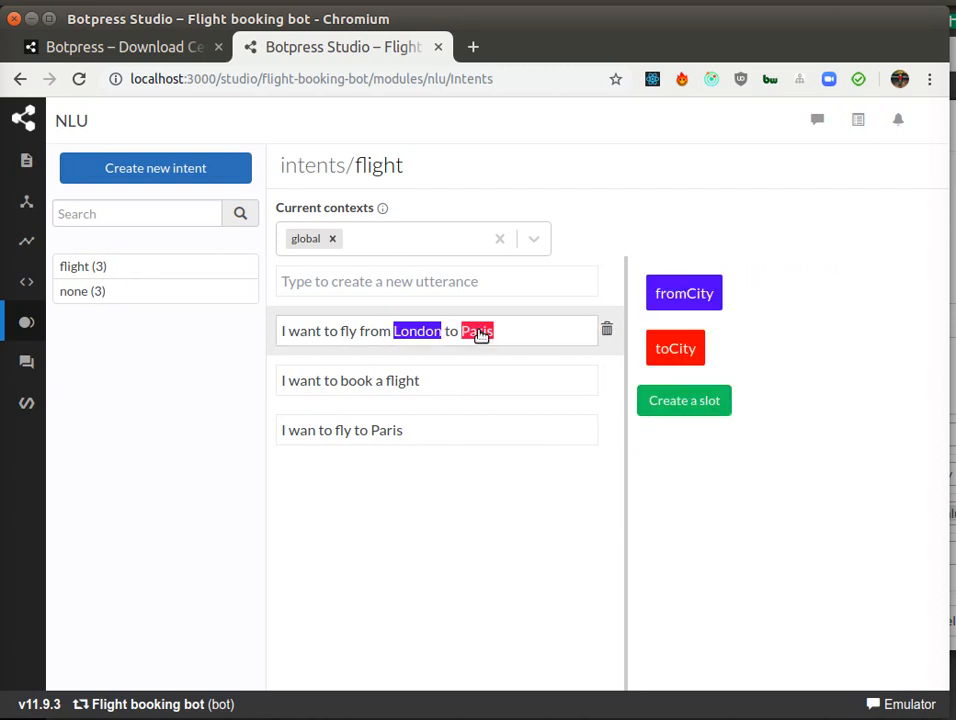
double_click(388, 431)
key(Return)
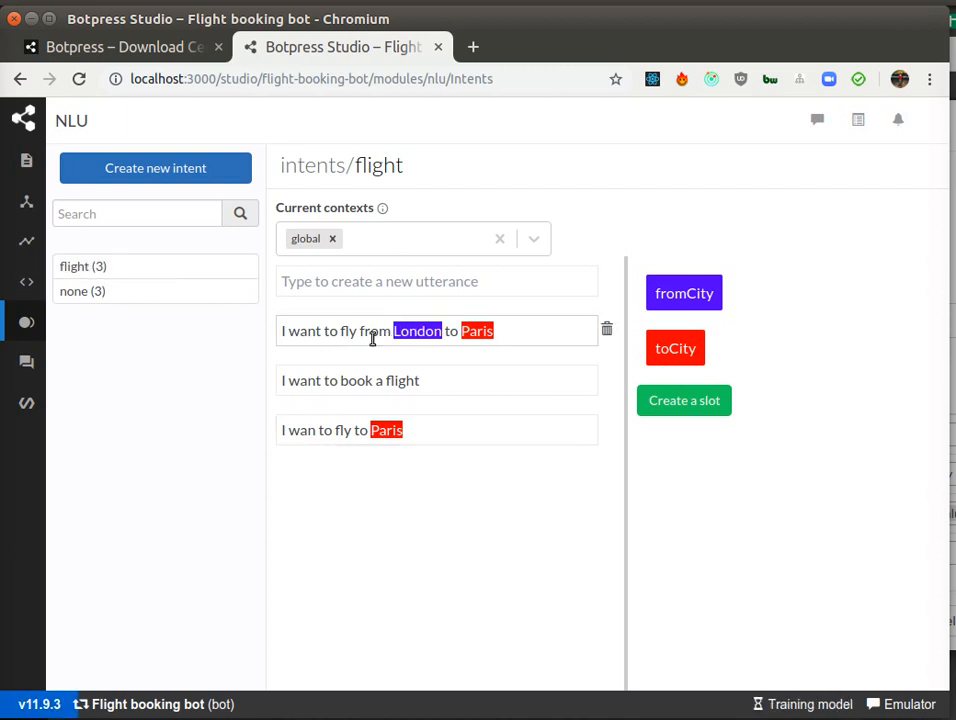
click(335, 380)
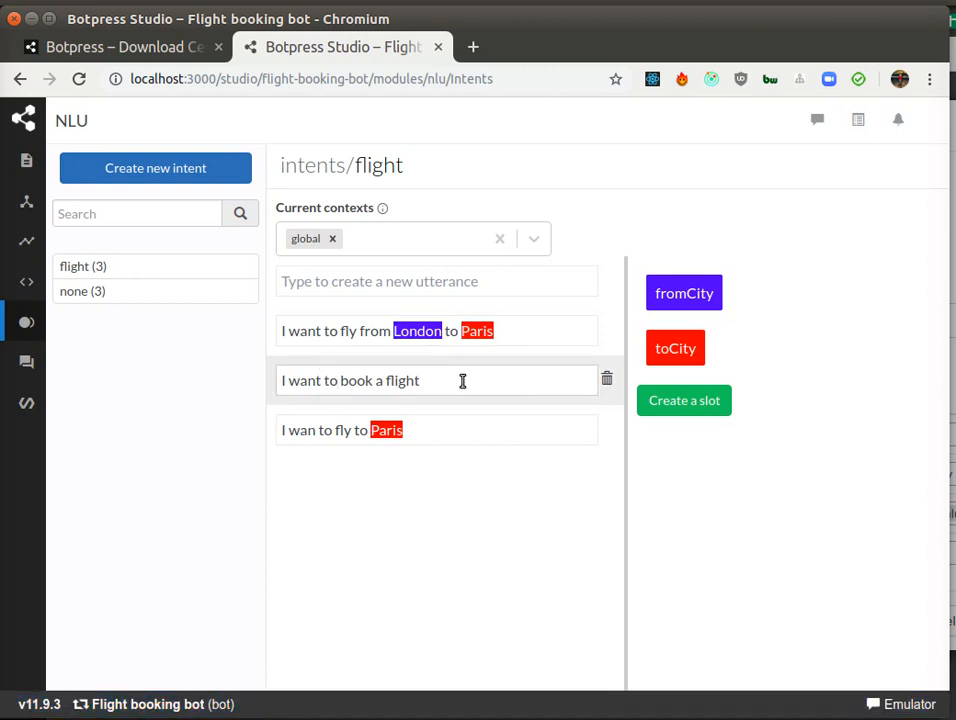
click(337, 430)
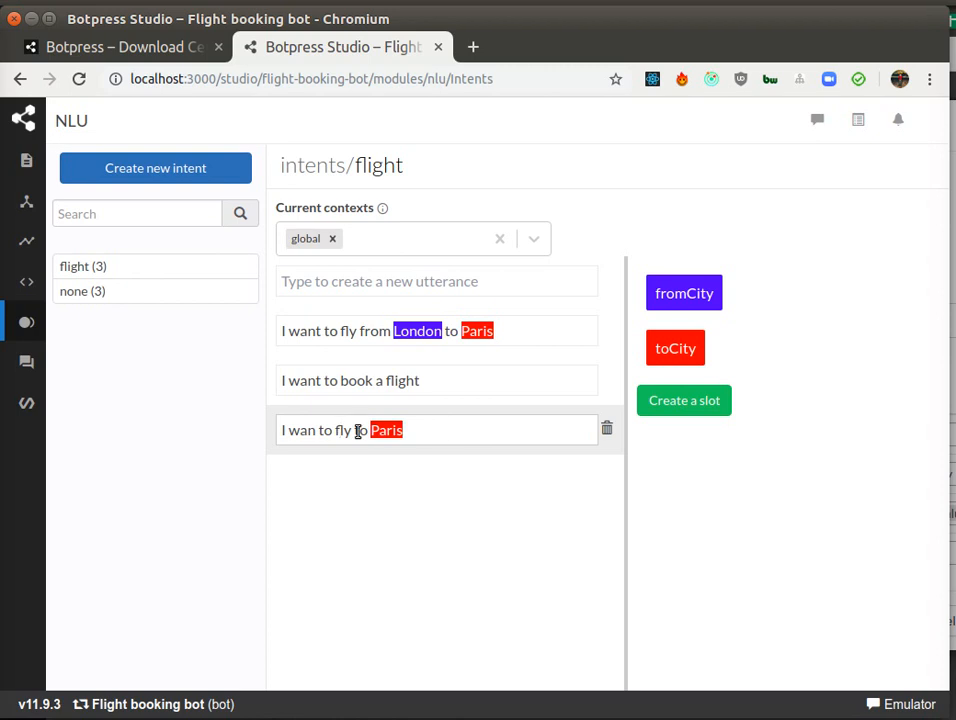
mouse_move(28, 213)
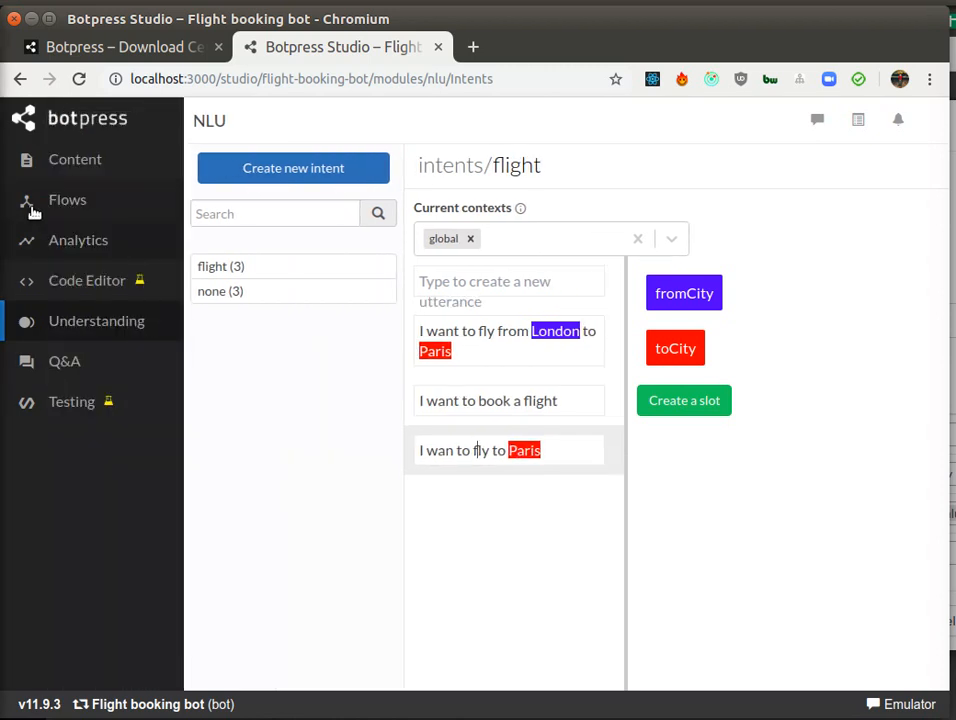
Step: Open node-f5f4 and add an Execute code on-enter action using Storage – Set Variable, with type temp and name fromCity
click(69, 203)
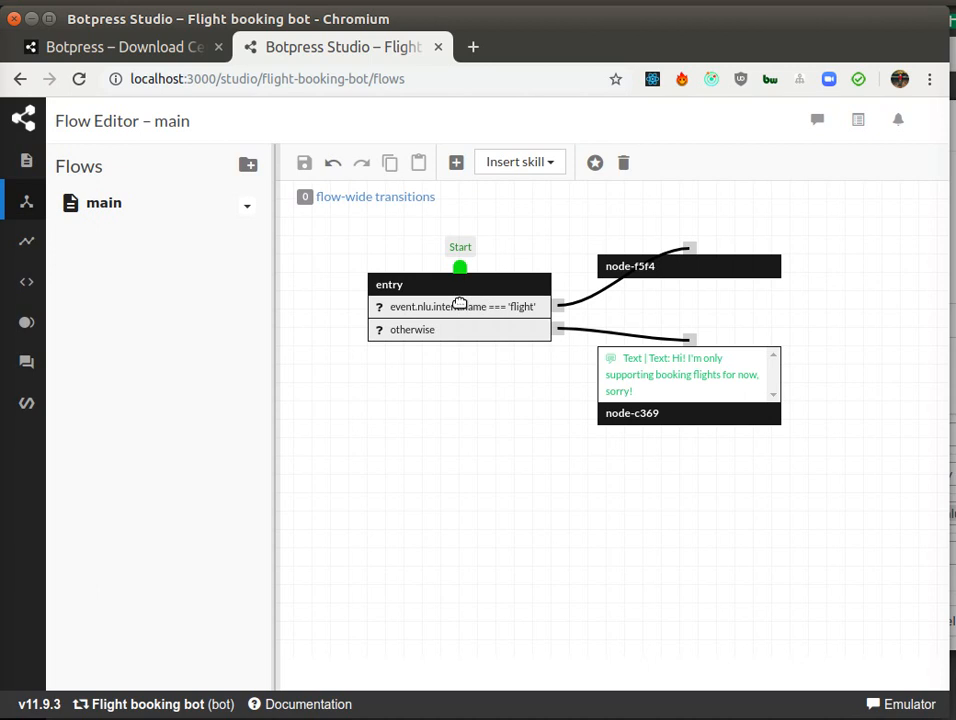
click(619, 280)
click(676, 265)
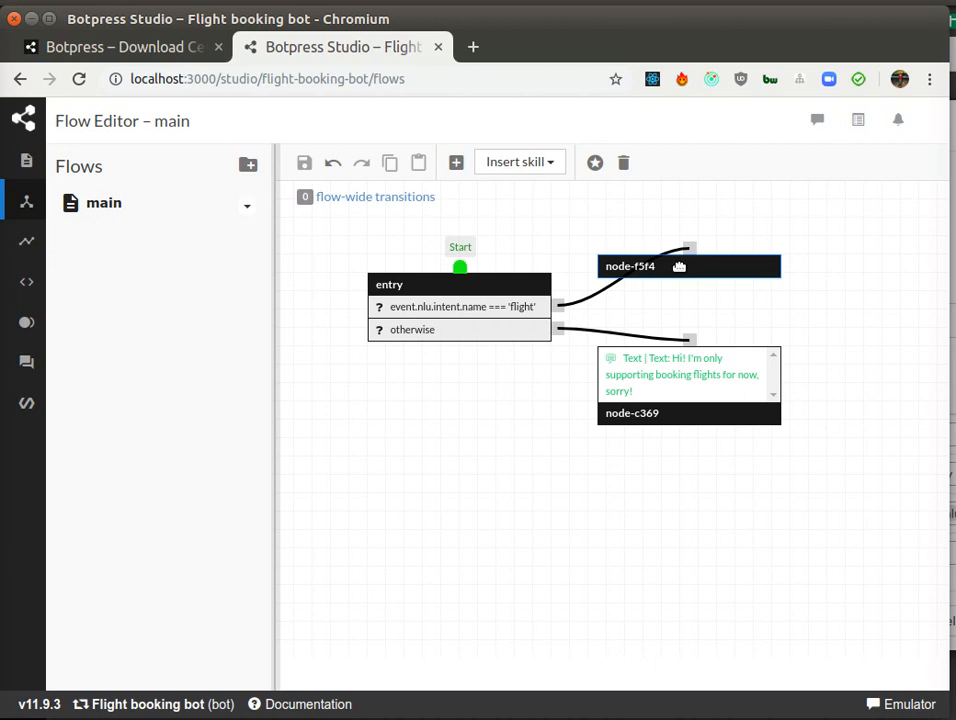
double_click(679, 266)
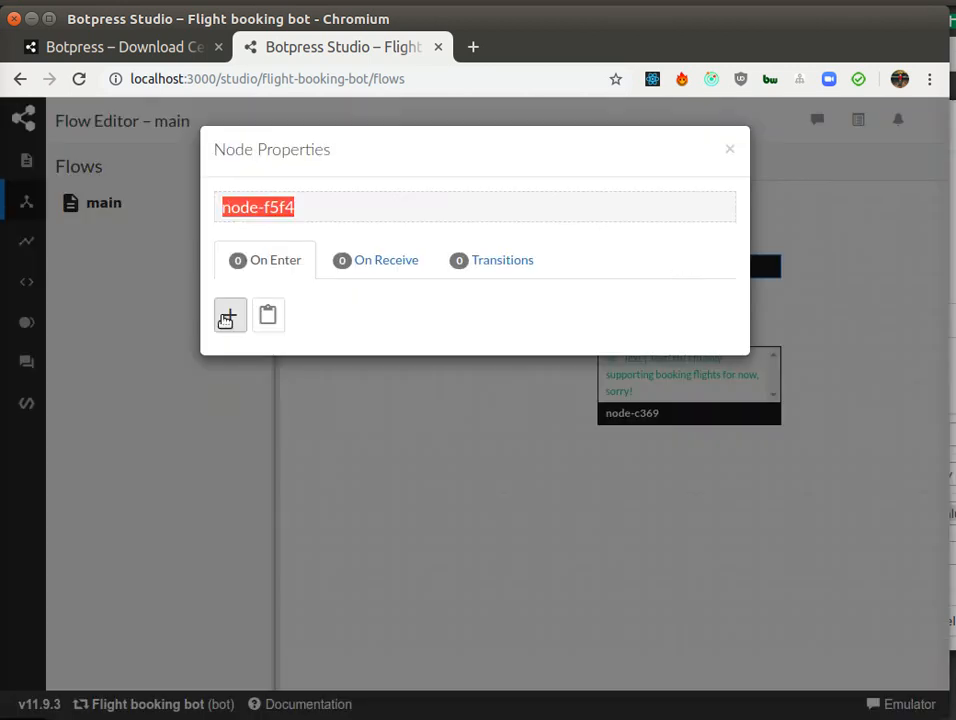
click(226, 318)
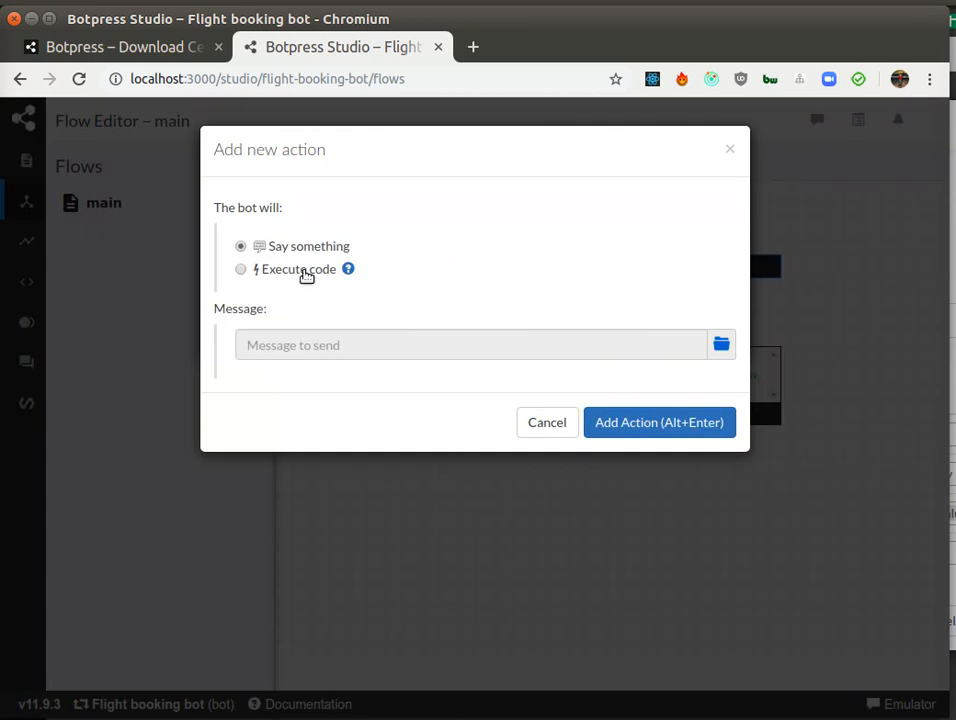
click(306, 272)
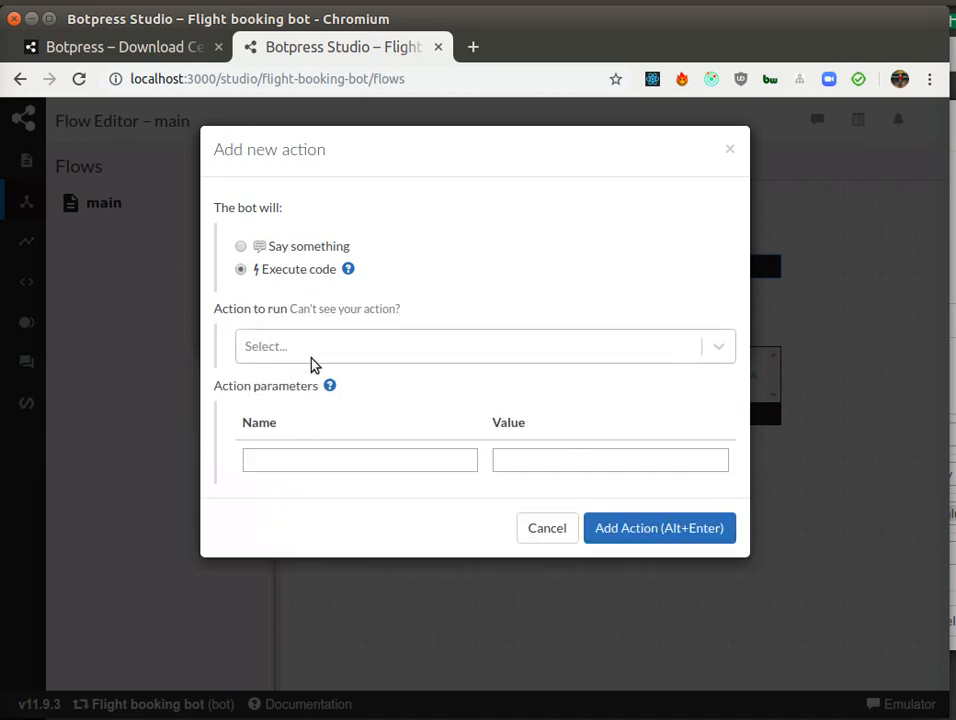
click(364, 357)
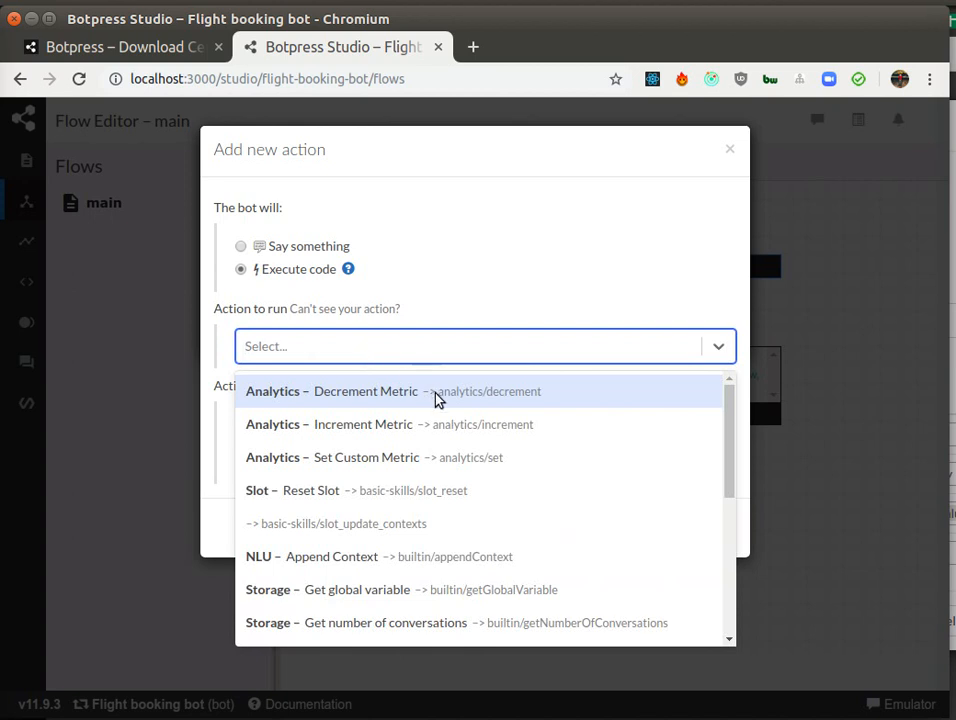
scroll(444, 444, down, 3)
scroll(444, 444, down, 2)
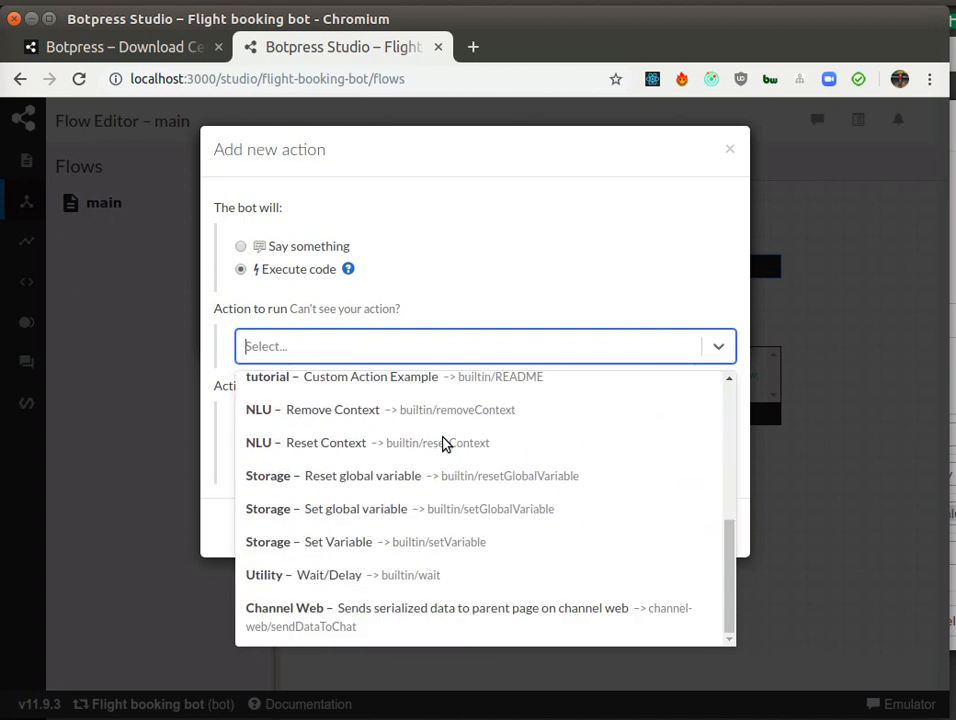
click(410, 541)
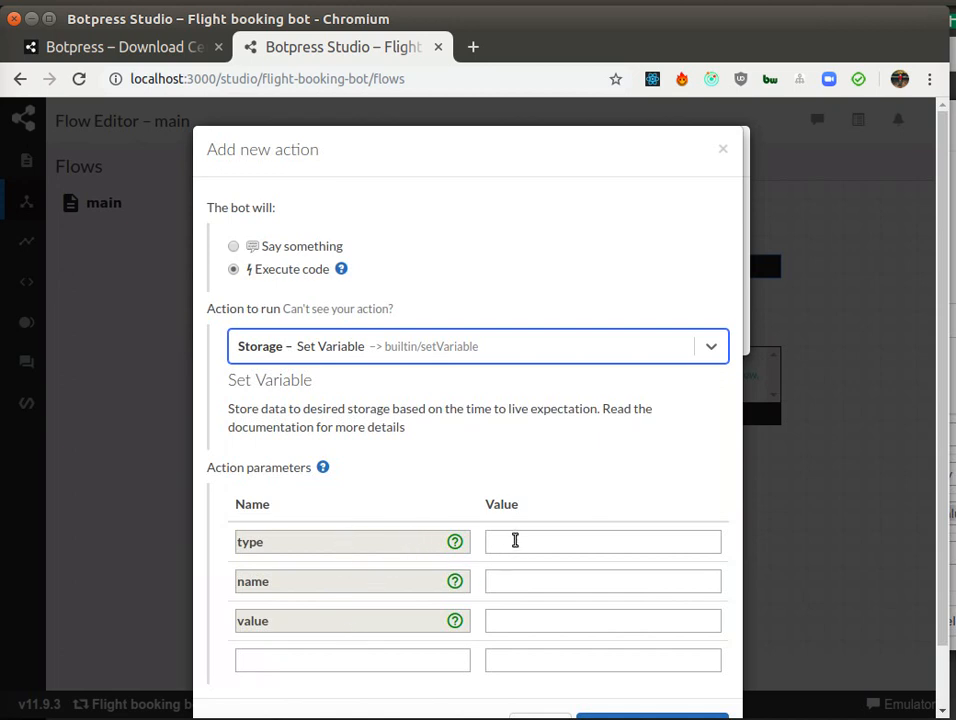
click(516, 541)
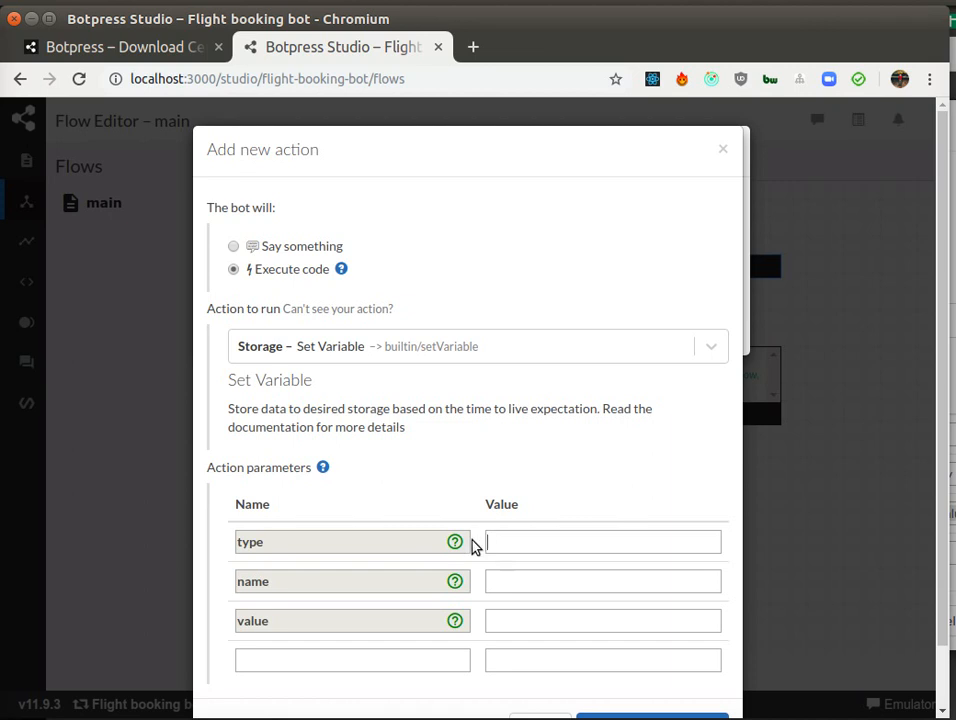
mouse_move(454, 541)
text(temp)
click(544, 580)
text(fromCity)
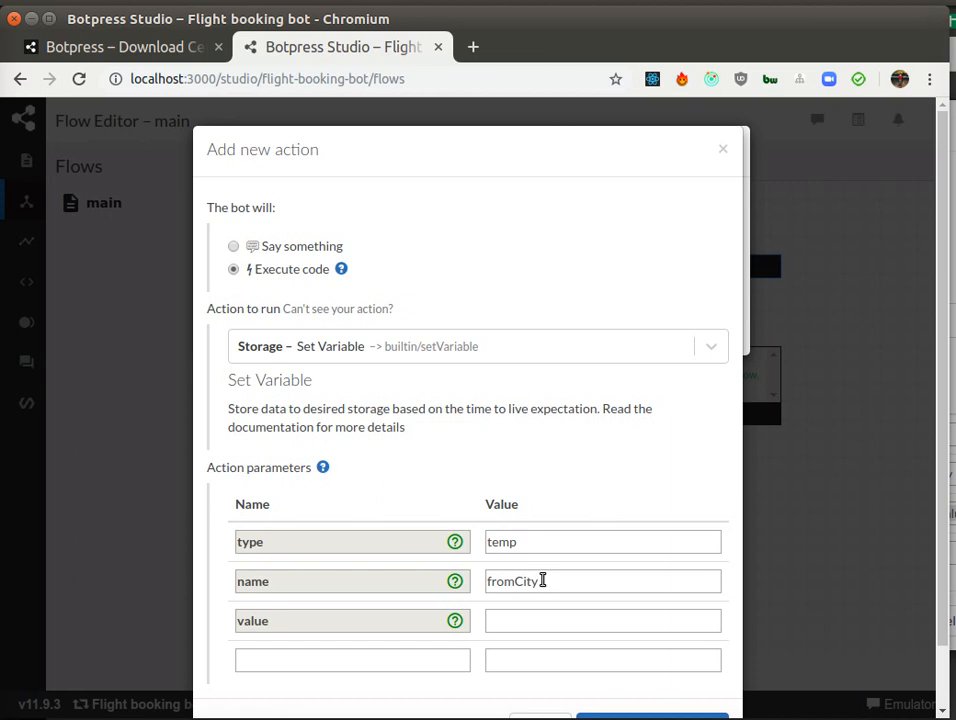
Step: Set the action's value to {{event.nlu.slots.fromCity.value}} and add the action
click(489, 616)
text({{)
text(event)
key(Home)
key(End)
text(}})
key(Home)
key(End)
key(Left)
key(Left)
click(519, 533)
click(568, 577)
click(569, 621)
text(.nlu.in)
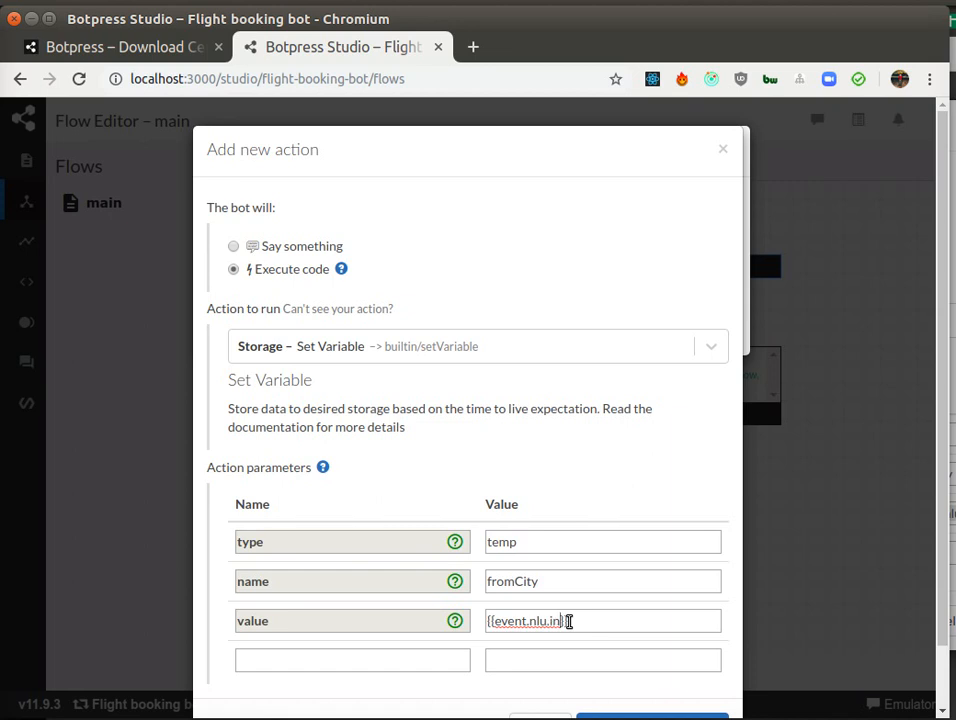
key(BackSpace)
key(BackSpace)
text(sol)
key(BackSpace)
key(BackSpace)
text(lots.fromCity)
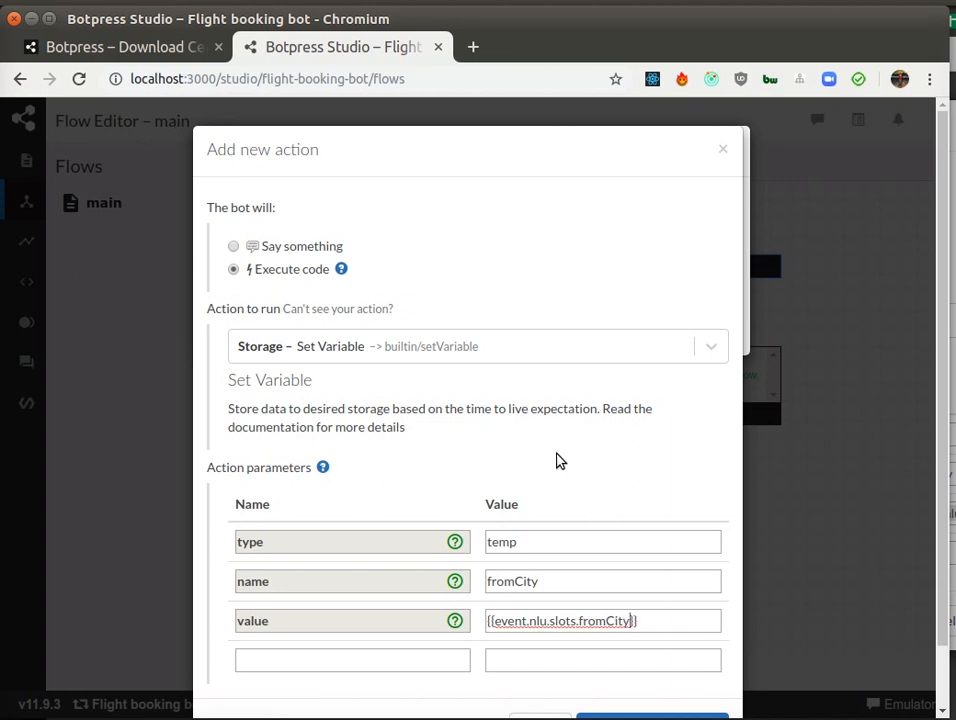
text(.value)
scroll(410, 597, down, 1)
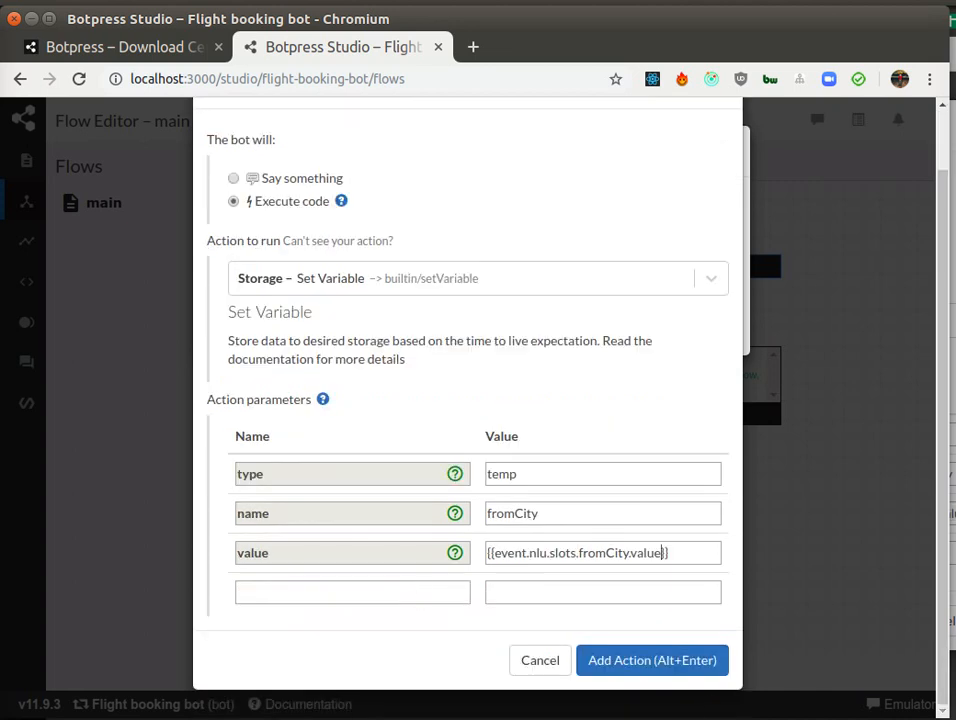
click(680, 662)
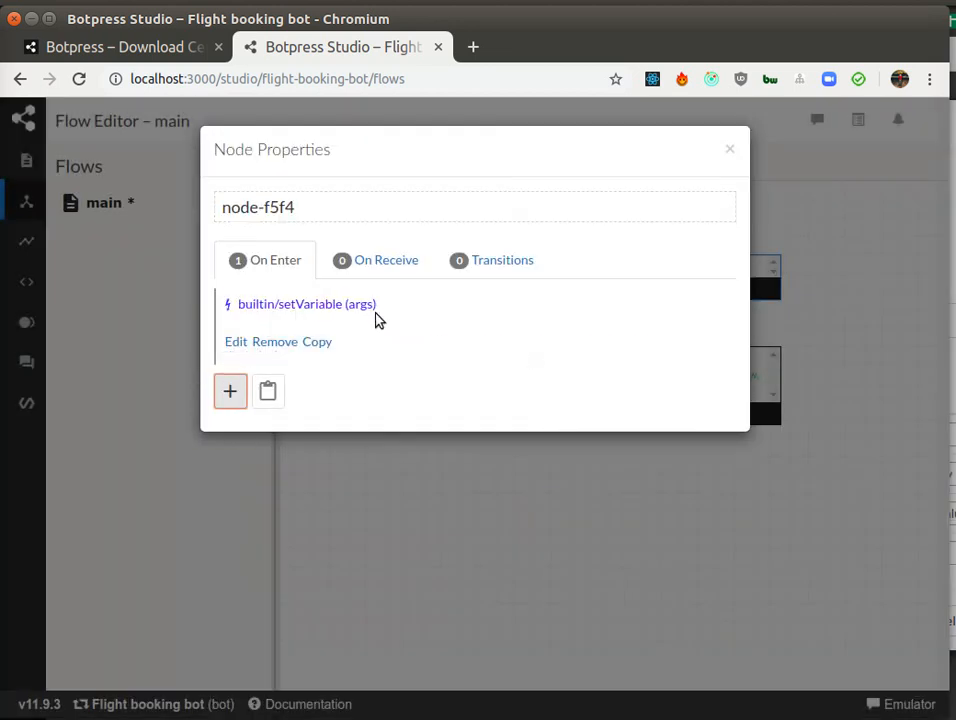
Step: Copy the Set Variable action and paste a duplicate into node-f5f4's On Enter list
mouse_move(337, 306)
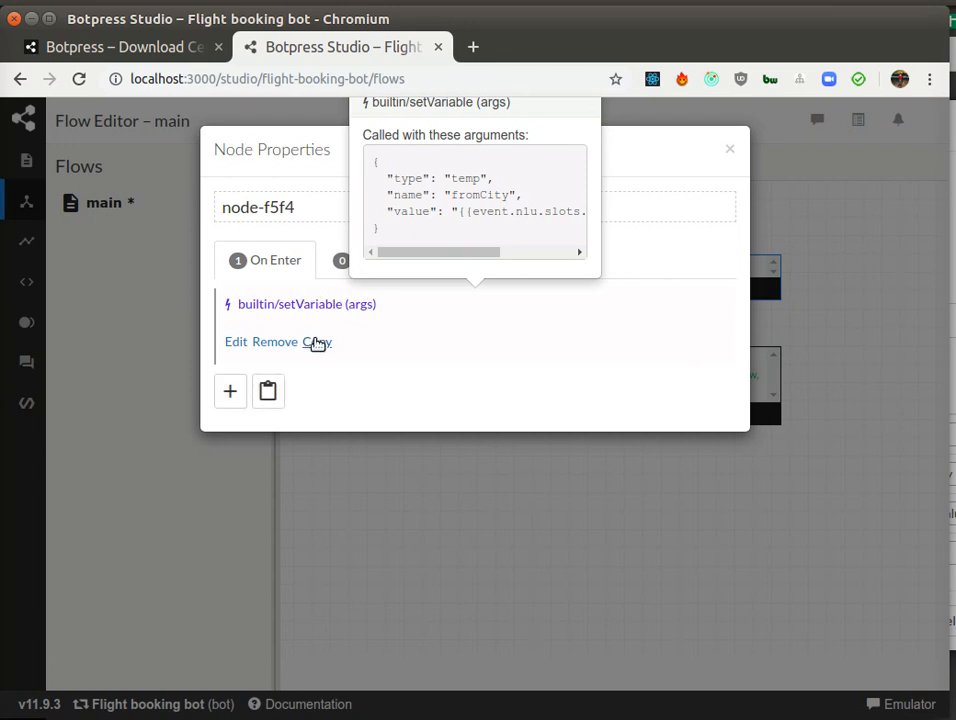
click(316, 343)
click(270, 345)
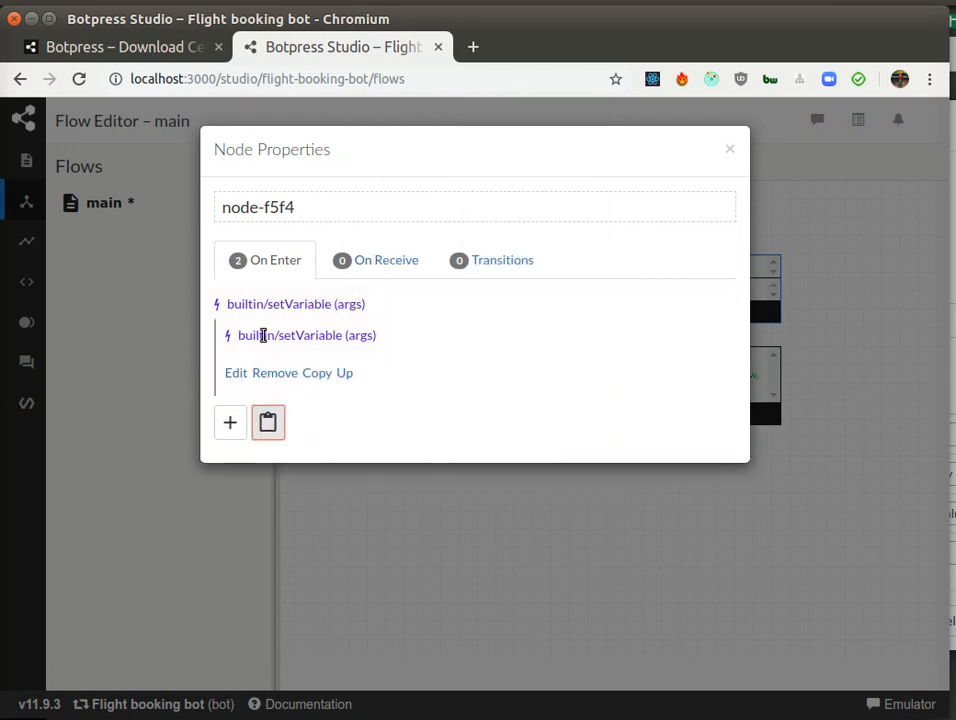
Step: Edit the duplicated action to name toCity with value {{event.nlu.slots.toCity.value}}, update it and close the node properties
click(231, 371)
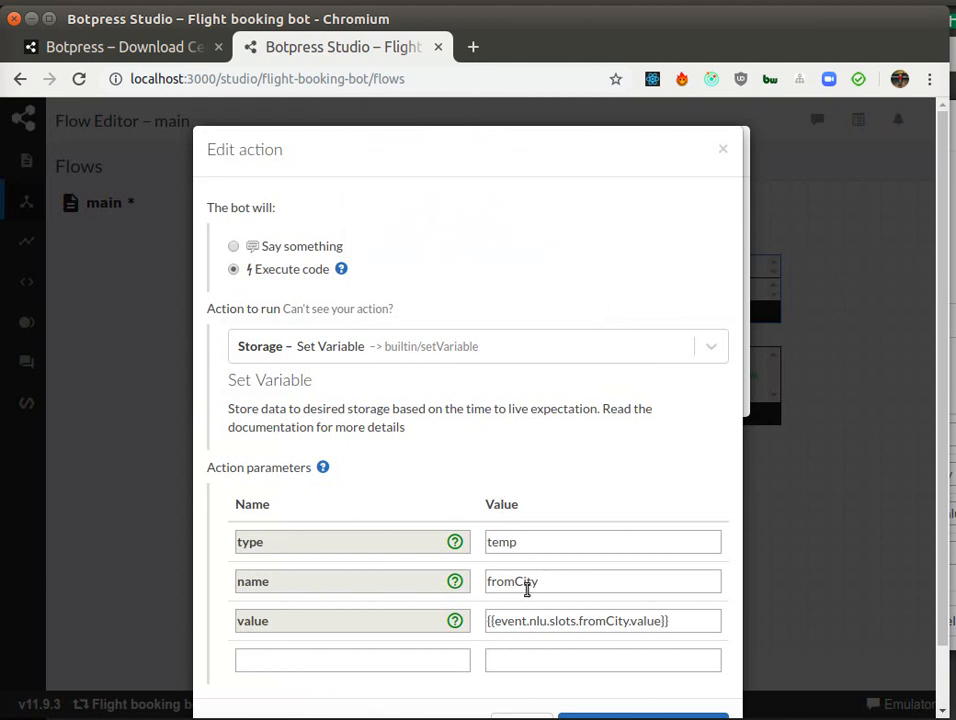
drag(514, 581, 487, 581)
text(to)
drag(607, 621, 578, 621)
text(to)
scroll(590, 632, down, 1)
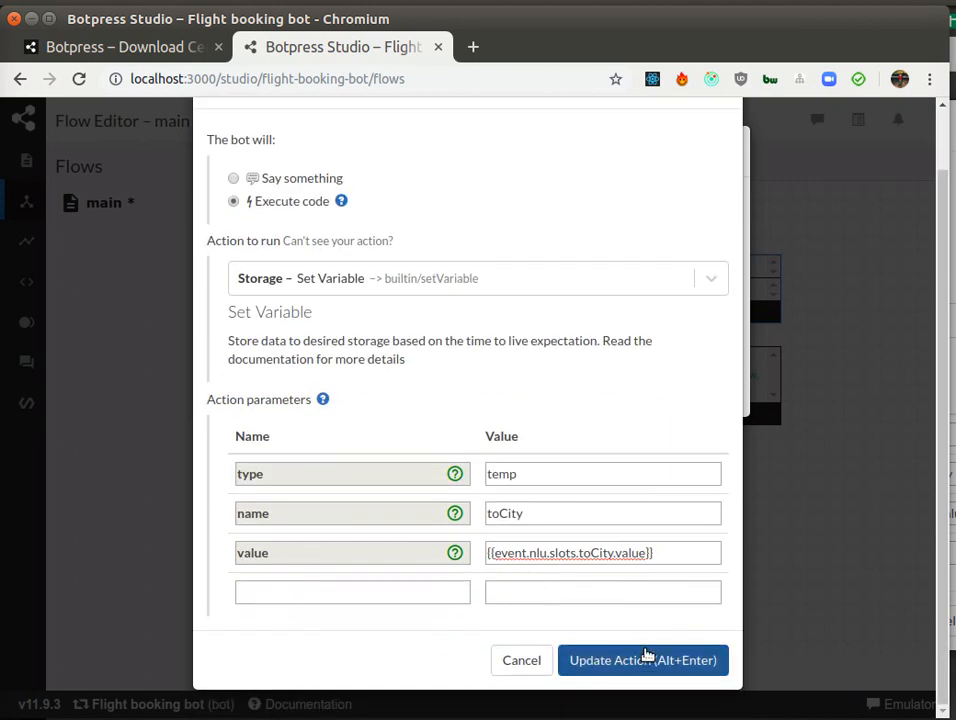
click(655, 658)
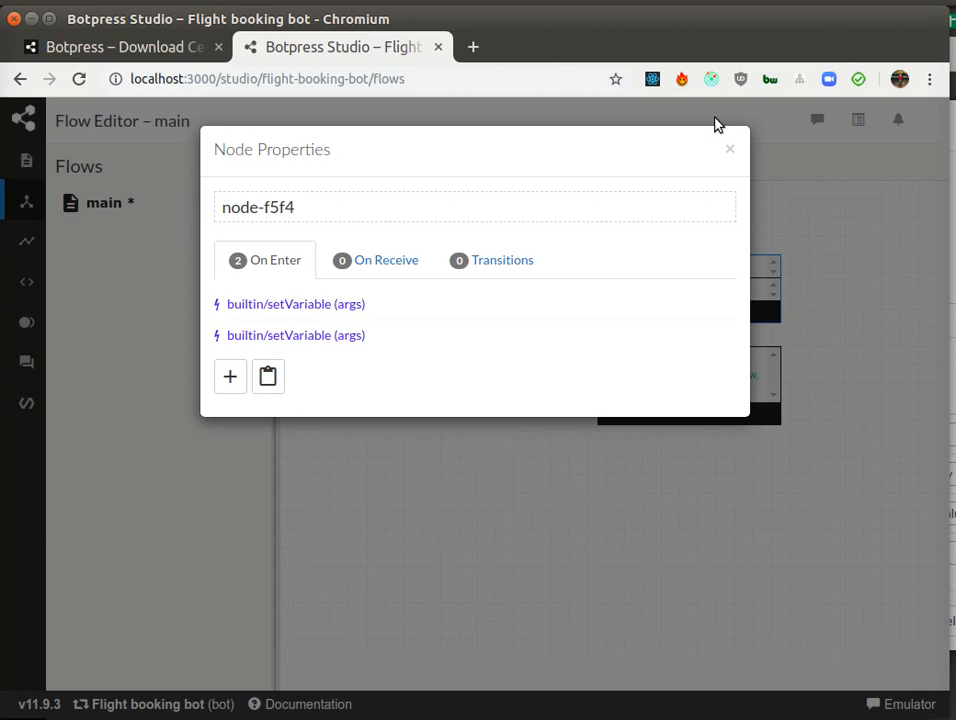
click(730, 153)
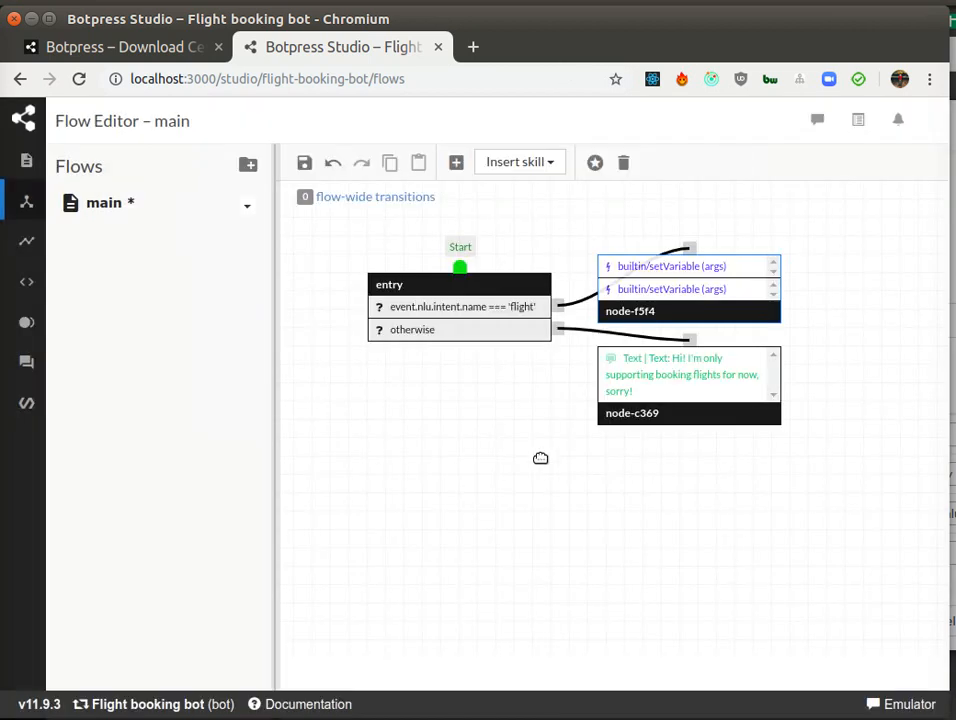
Step: Move the fallback message node node-c369 below the entry node
drag(572, 498, 501, 506)
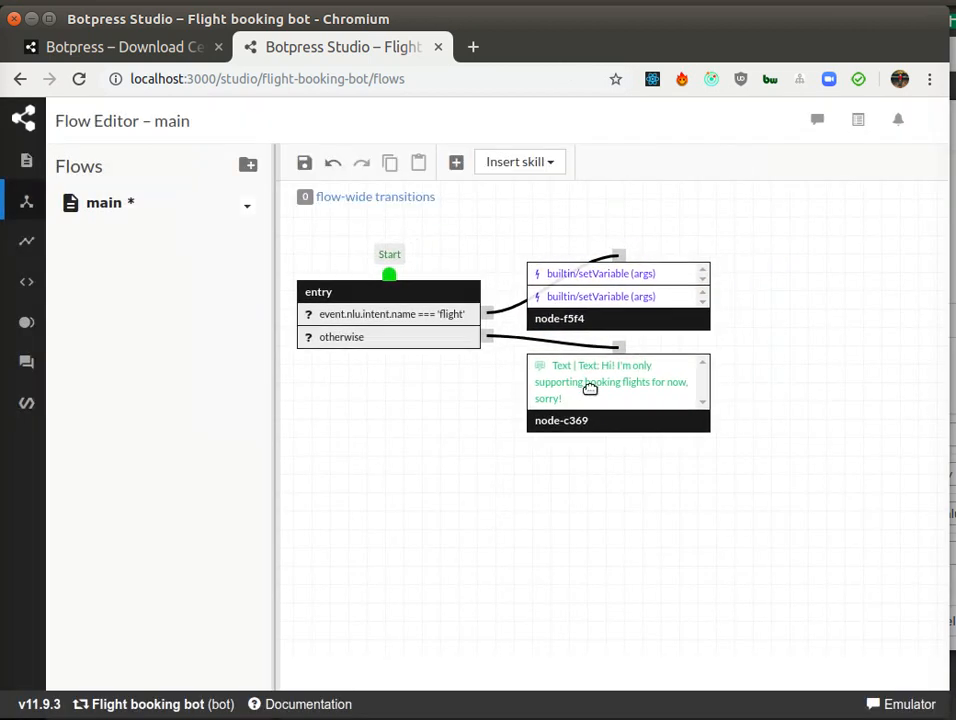
drag(590, 384, 363, 416)
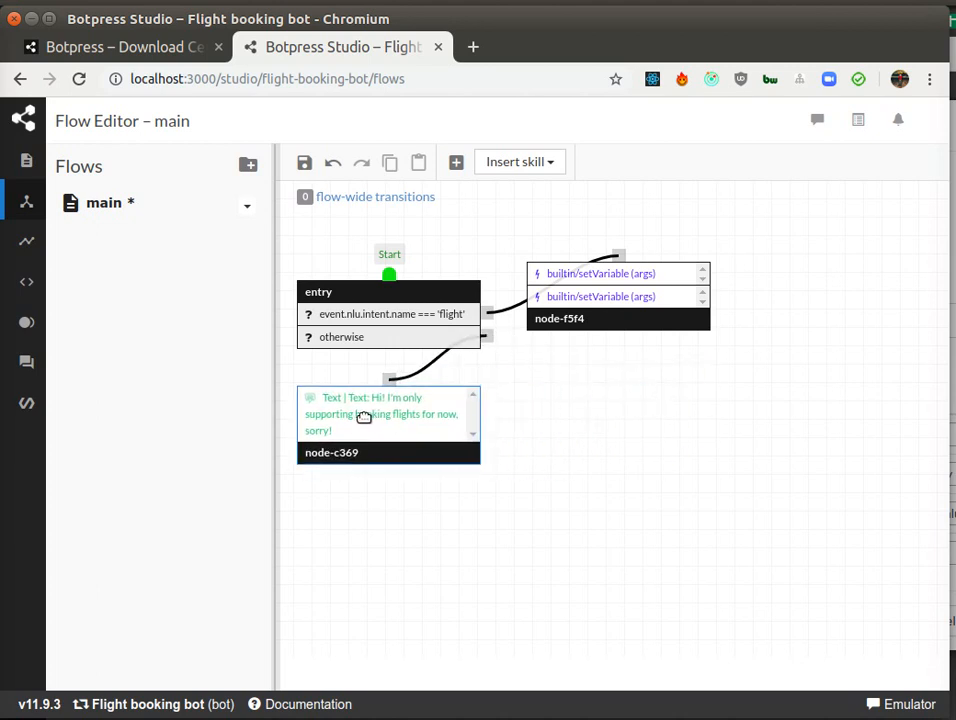
drag(627, 278, 601, 297)
drag(717, 501, 700, 476)
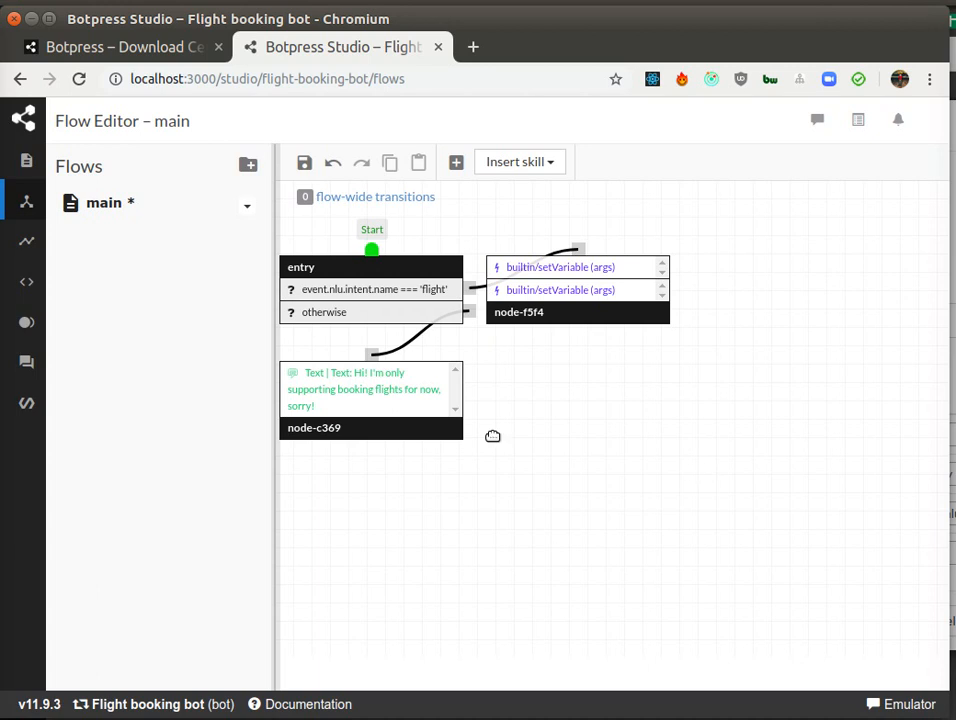
Step: Save the main flow changes when switching to the Intents page, and return to the flow editor
mouse_move(17, 277)
mouse_move(85, 363)
click(93, 397)
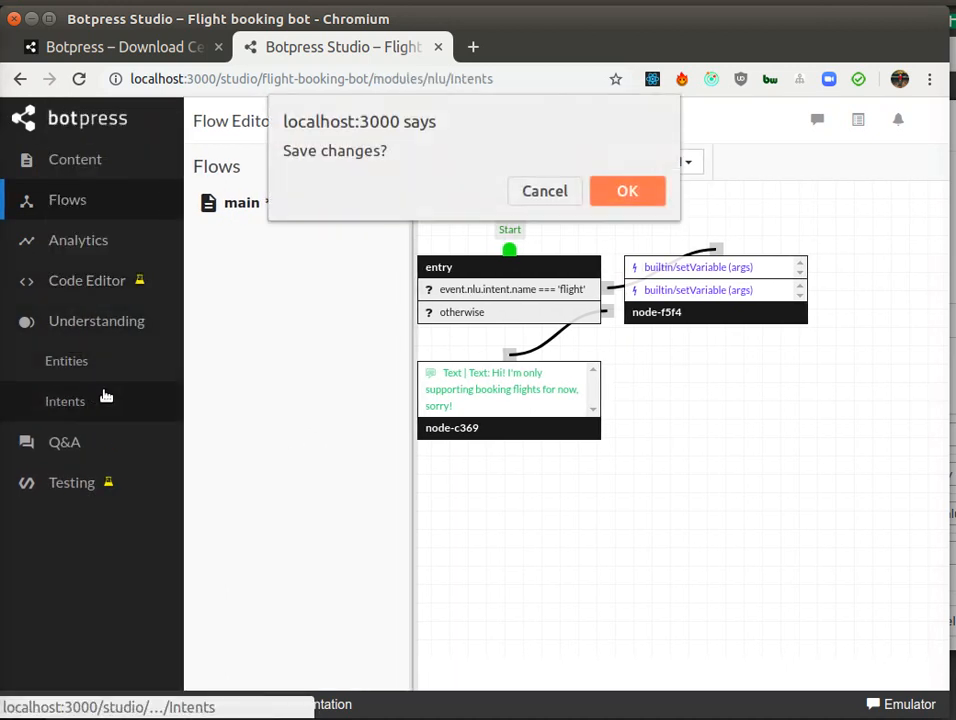
click(620, 191)
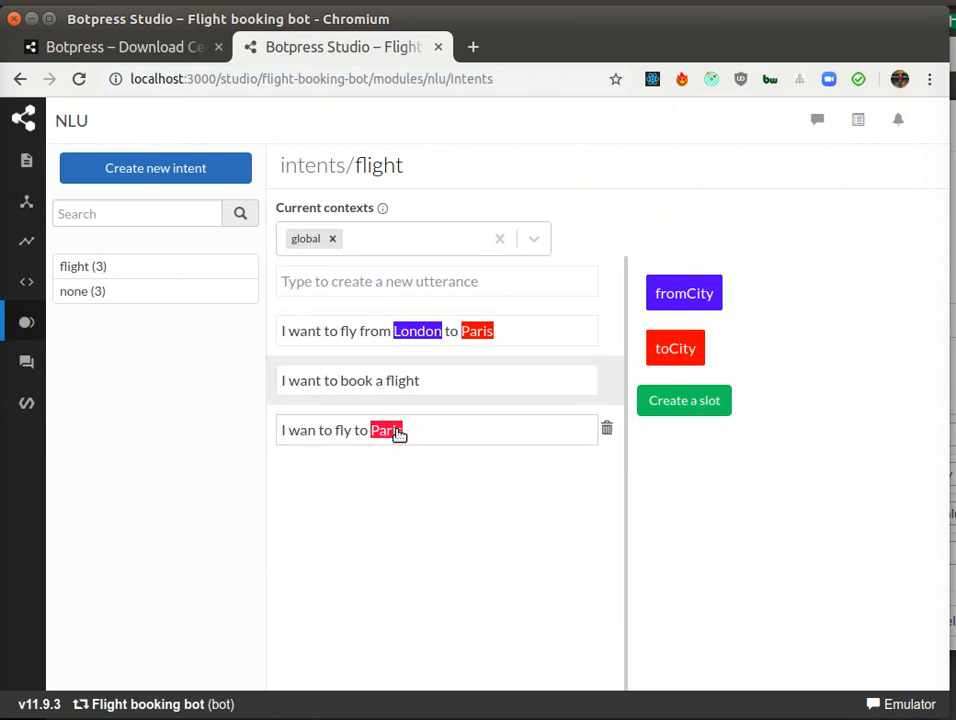
mouse_move(9, 213)
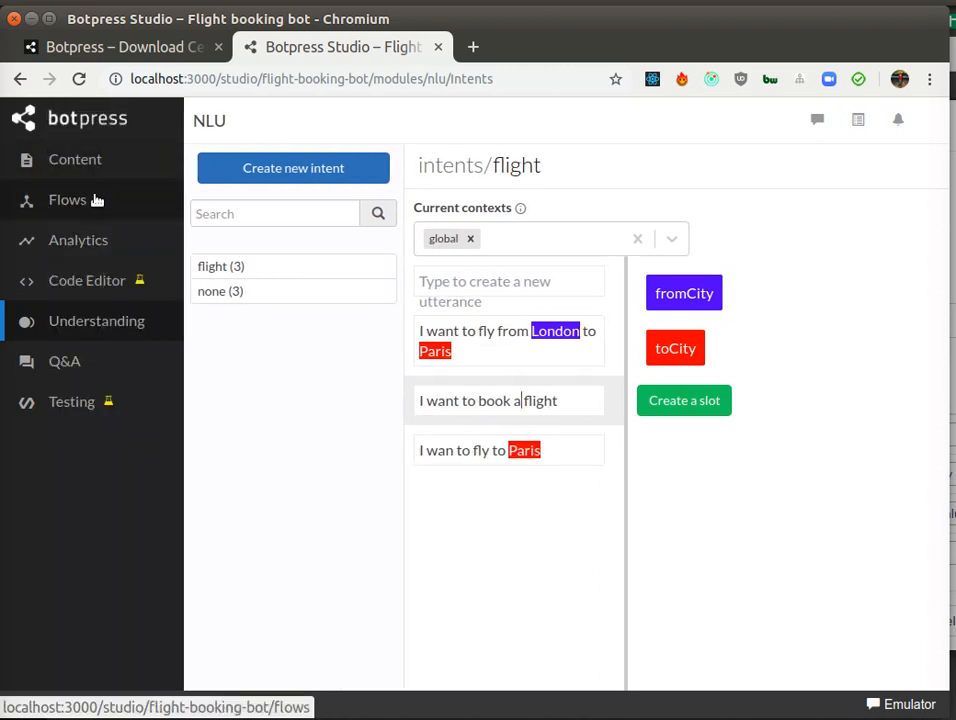
click(97, 199)
Step: Add an Always transition to node-f5f4
drag(753, 496, 668, 481)
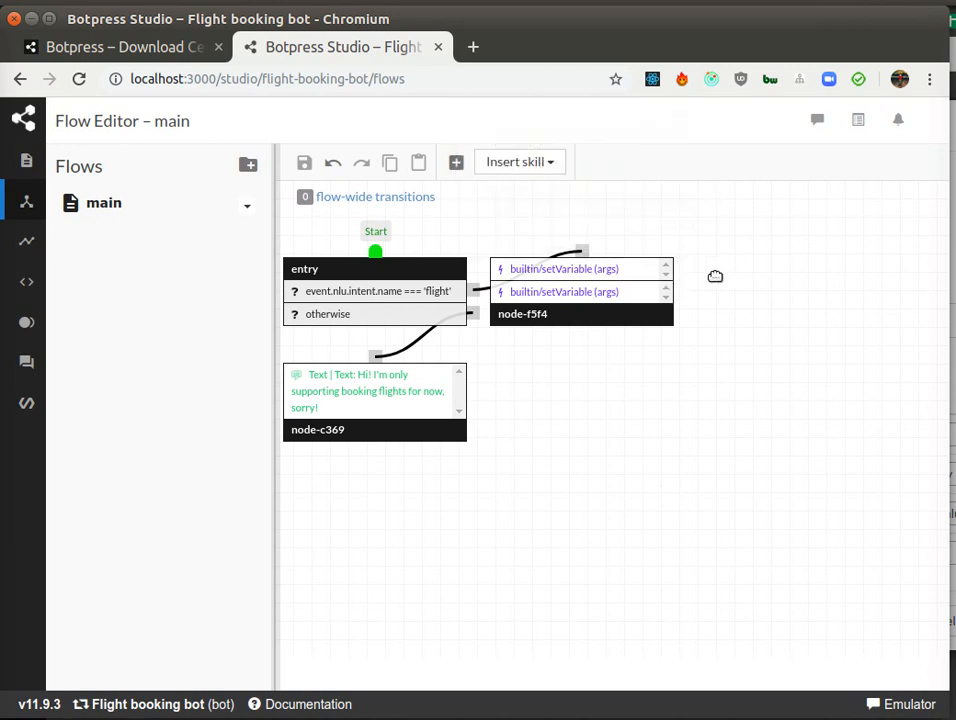
double_click(604, 284)
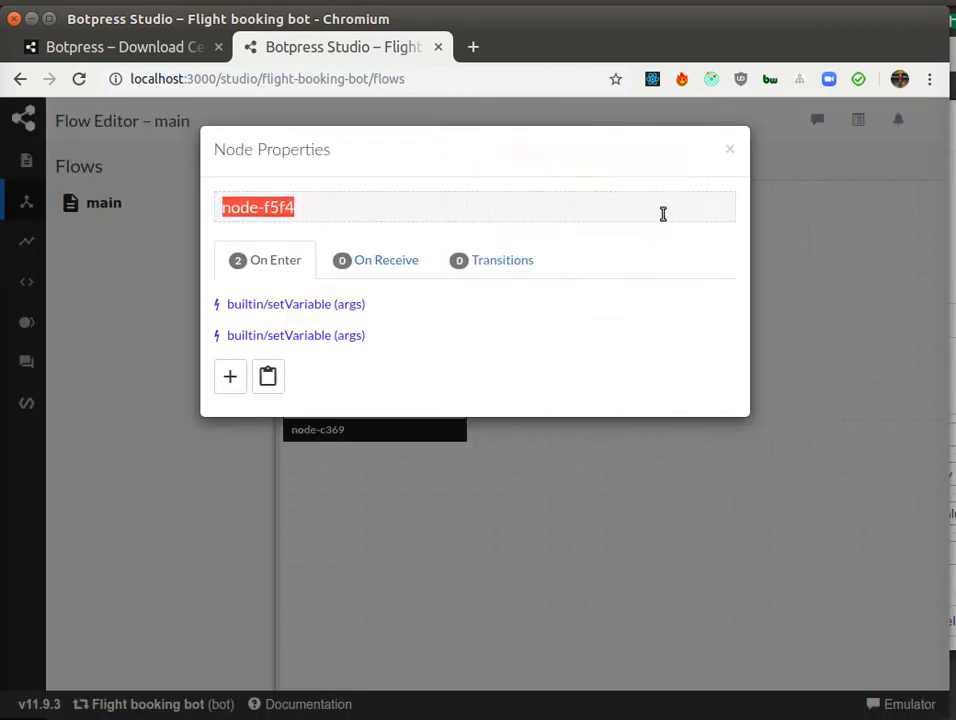
click(514, 262)
click(228, 314)
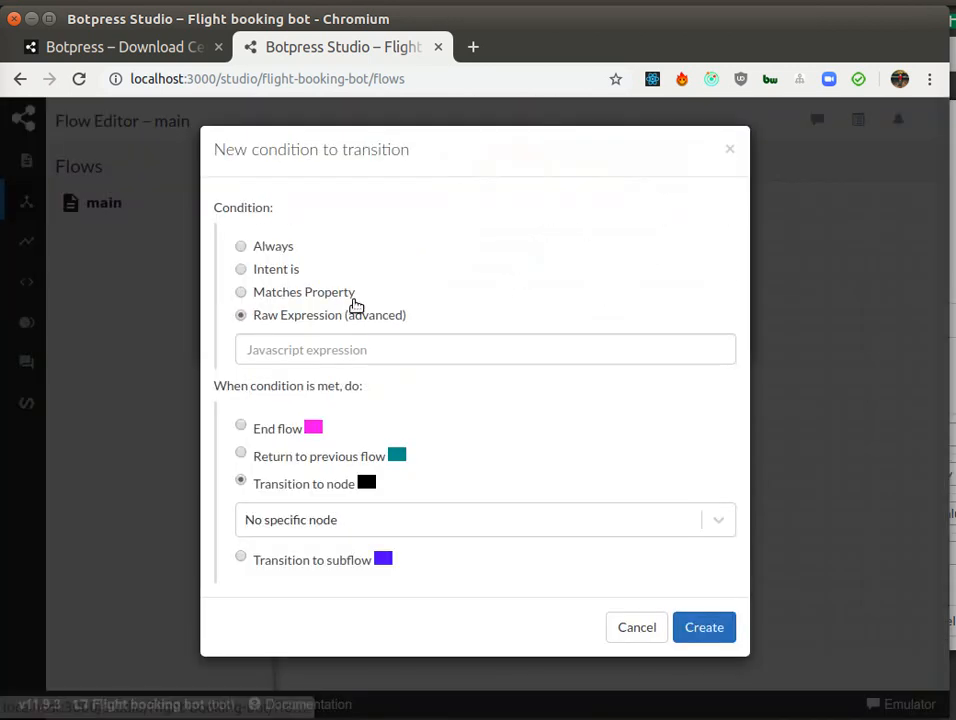
click(282, 248)
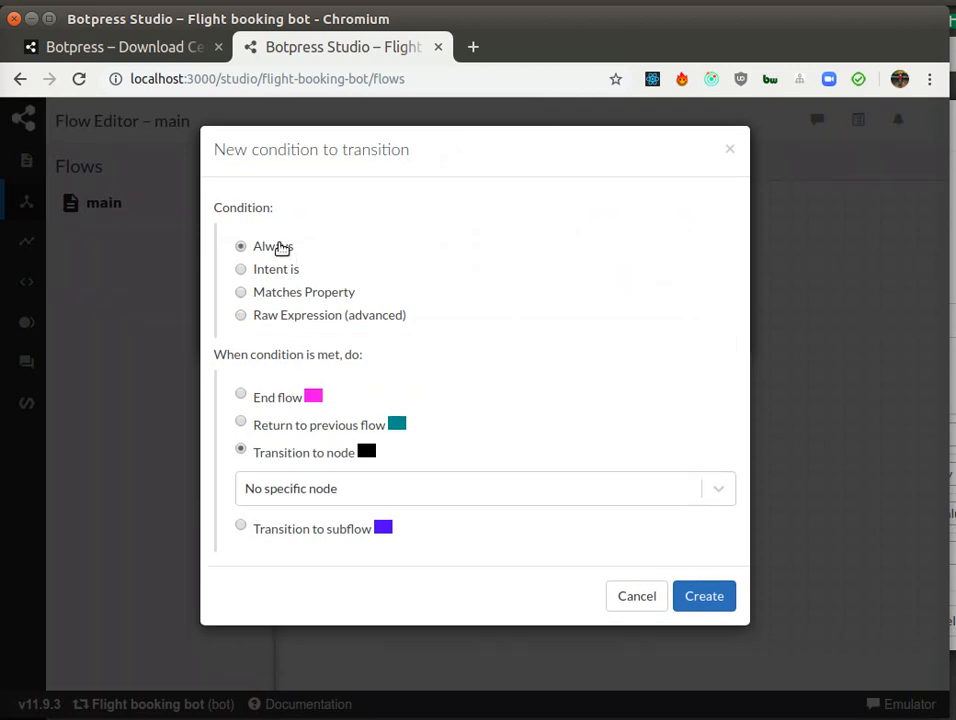
click(679, 594)
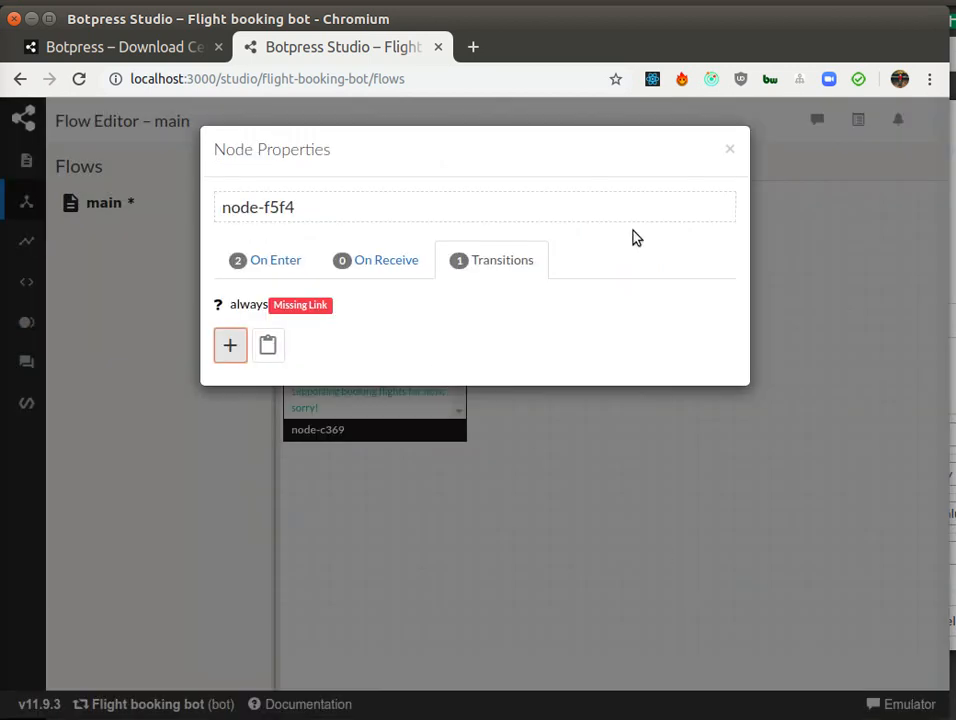
Step: Insert a new node to the right of node-f5f4
drag(661, 457, 514, 461)
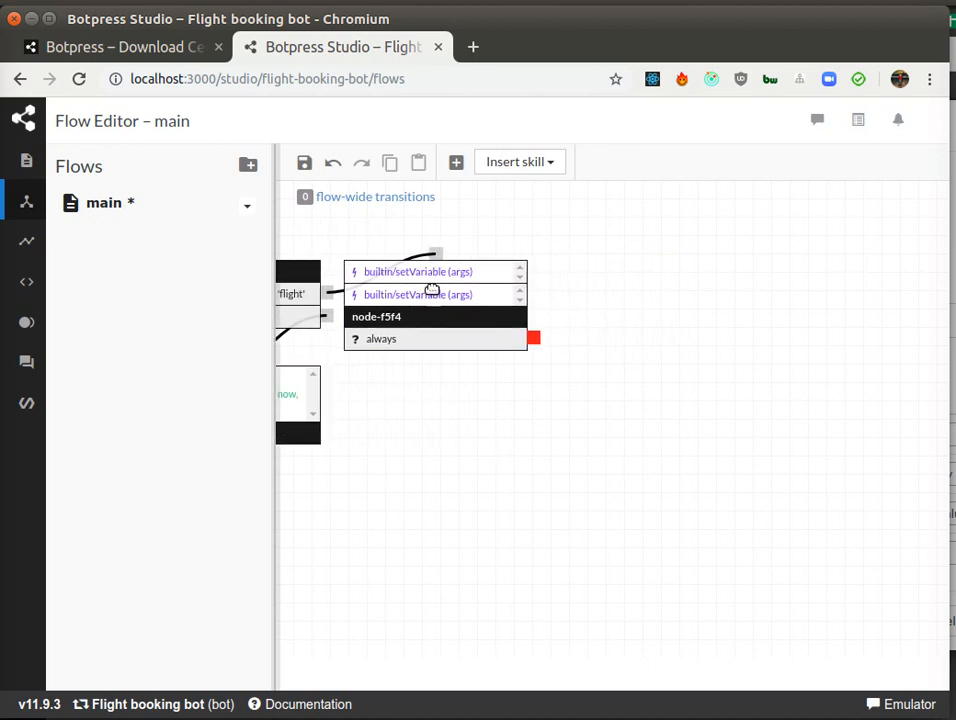
click(456, 162)
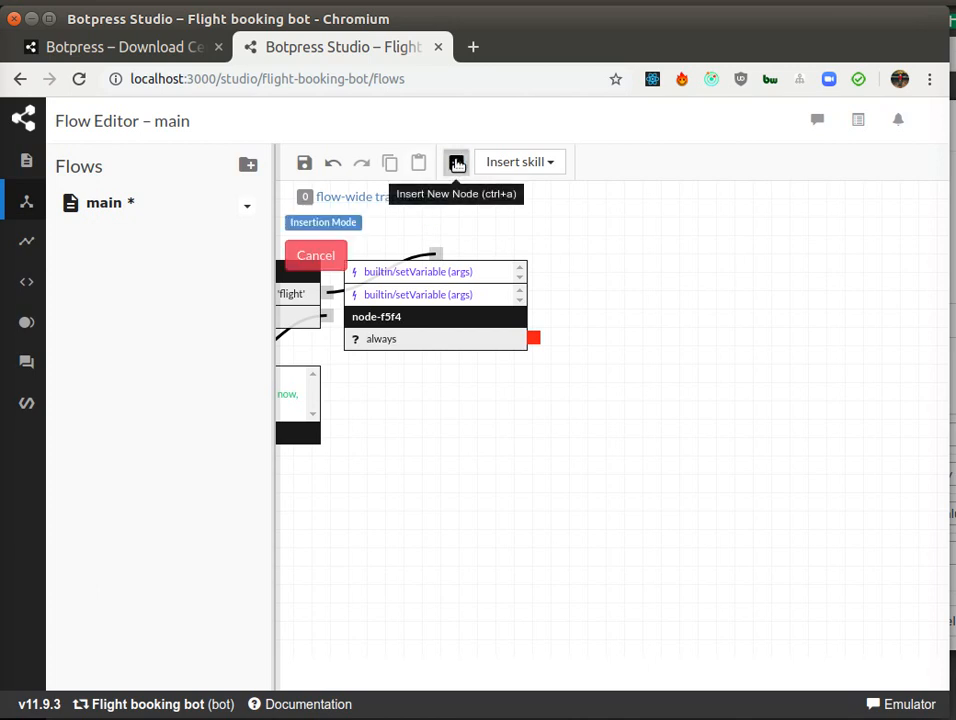
click(612, 284)
drag(639, 300, 636, 297)
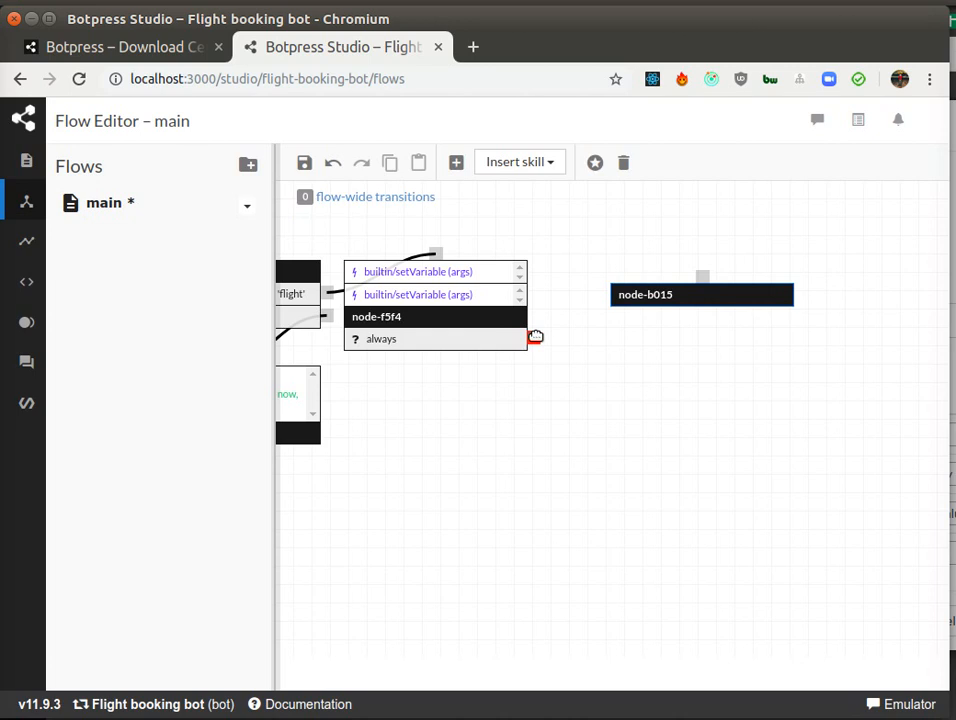
Step: Open node-b015's properties and add a raw expression transition with the condition temp.fromCity
double_click(672, 290)
click(478, 260)
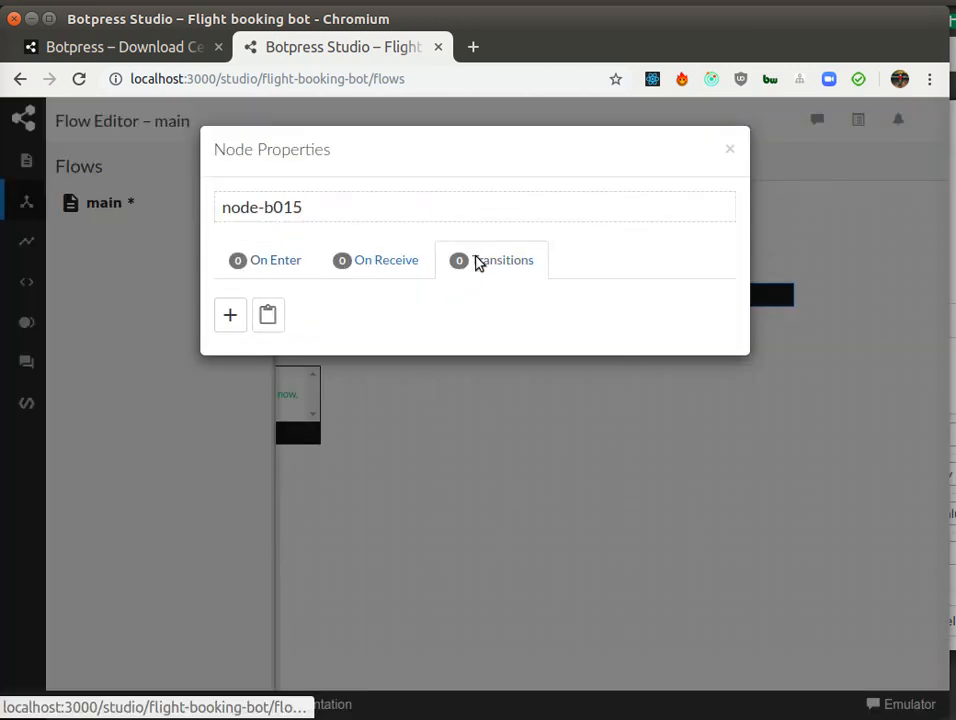
click(237, 313)
click(340, 342)
text(temp)
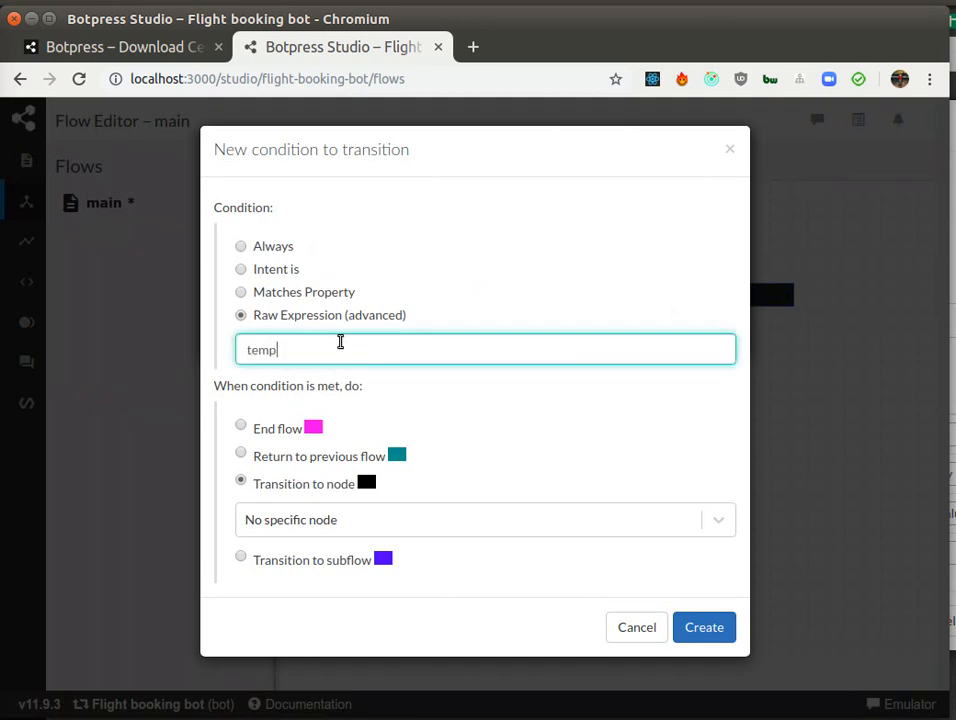
text(.fromCity)
key(ctrl+a)
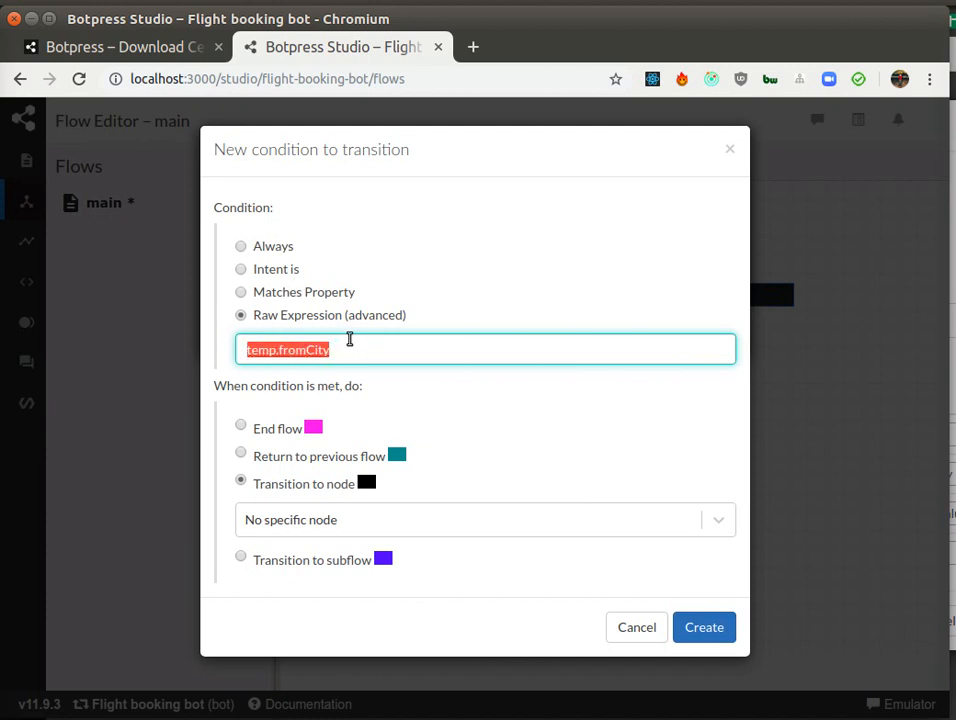
double_click(249, 350)
triple_click(249, 350)
click(703, 626)
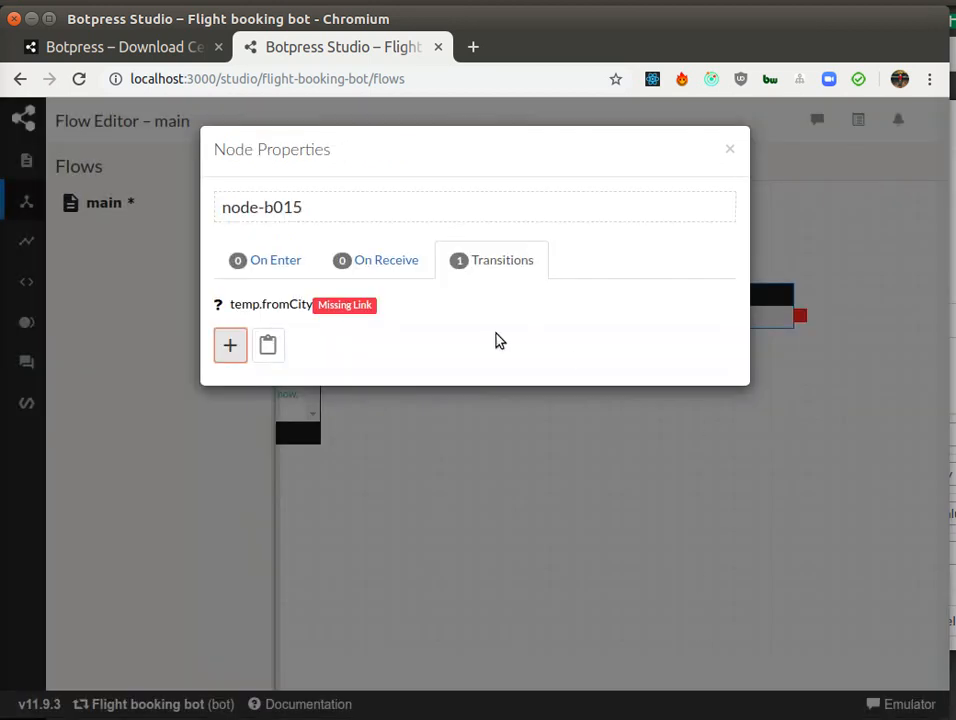
Step: Add an Always transition to node-b015 as its otherwise branch and close the node properties
click(233, 346)
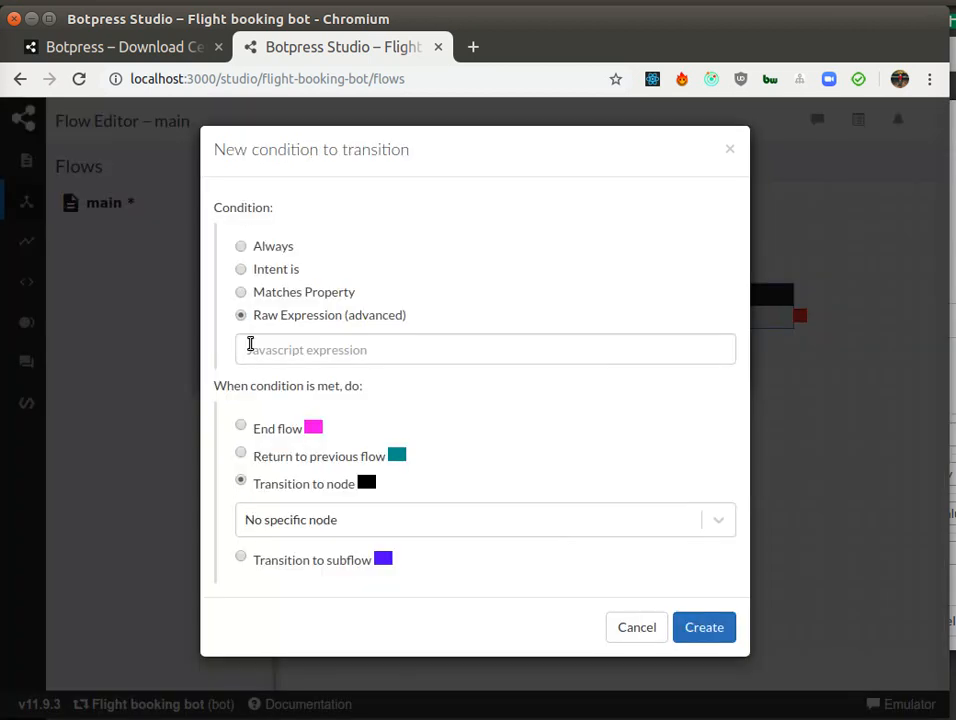
click(272, 248)
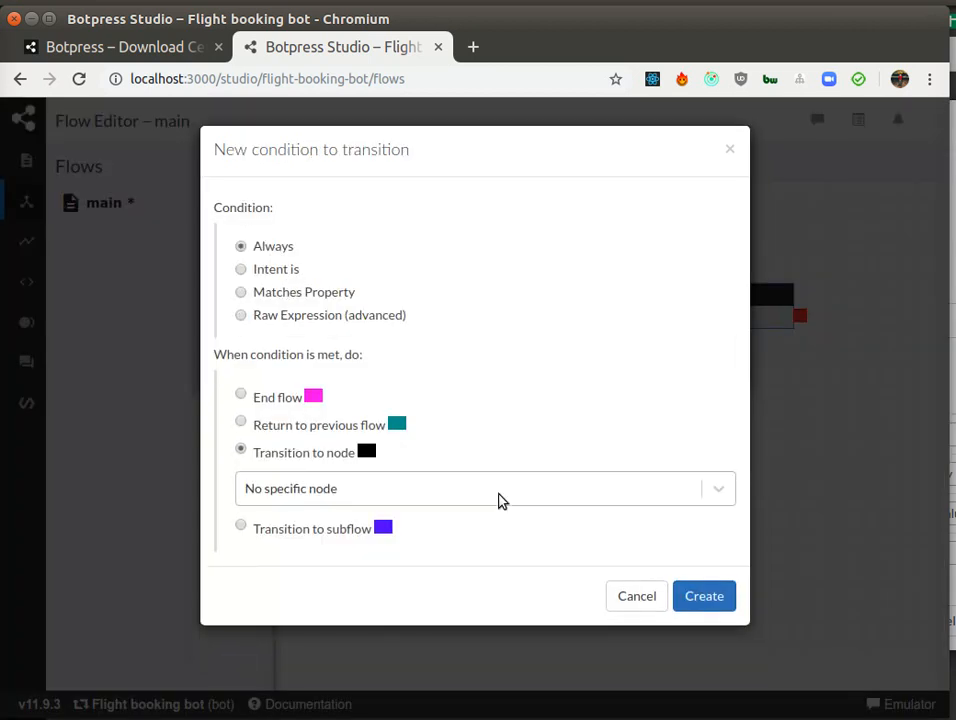
click(694, 600)
mouse_move(322, 307)
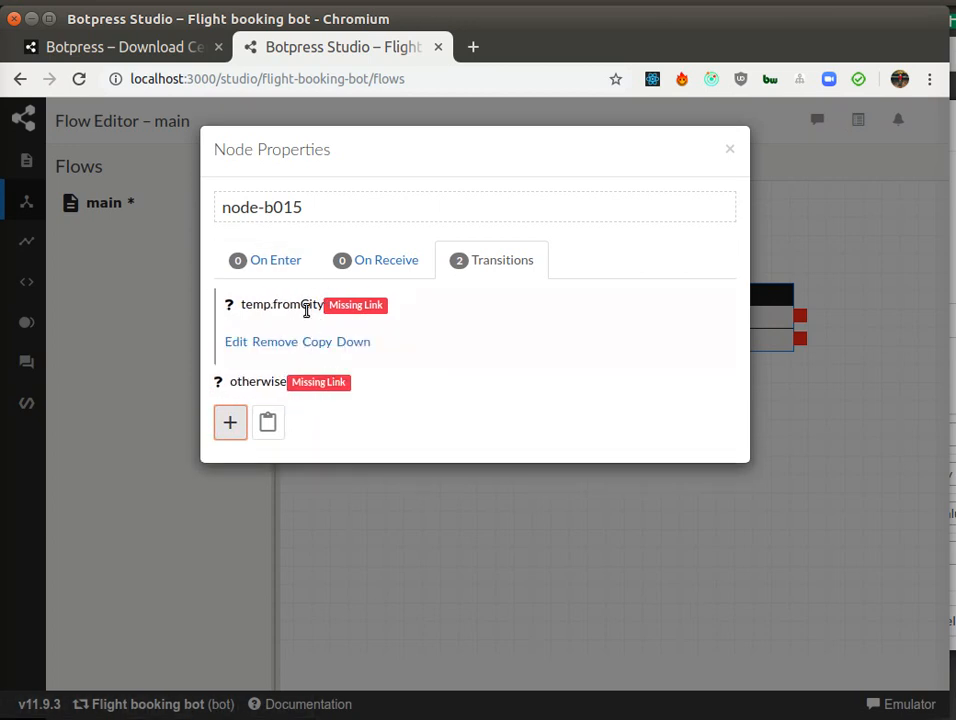
mouse_move(271, 369)
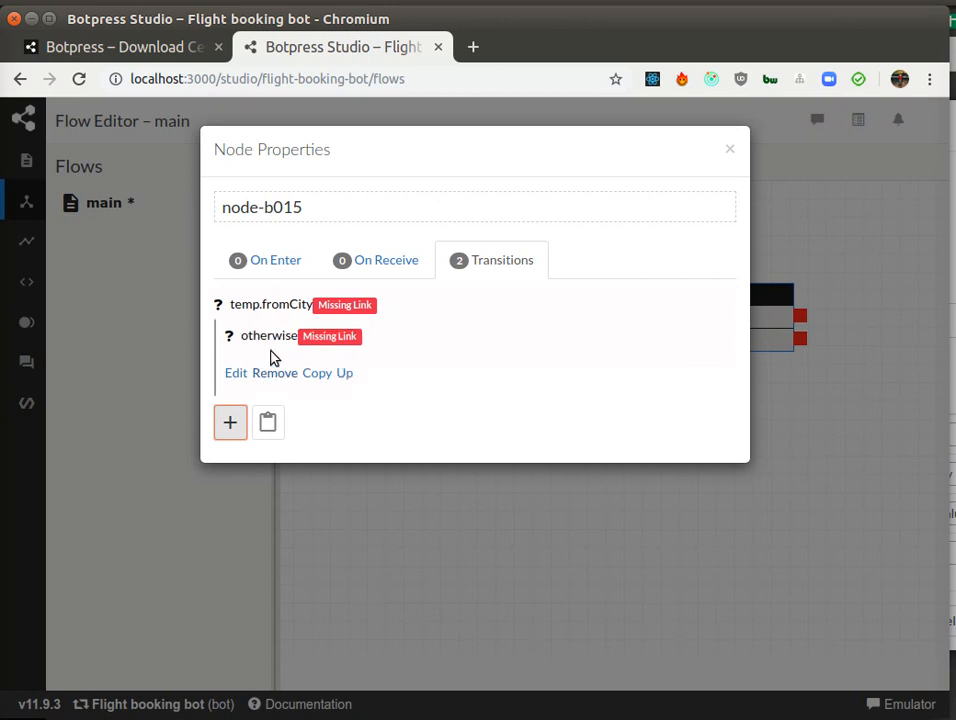
click(729, 152)
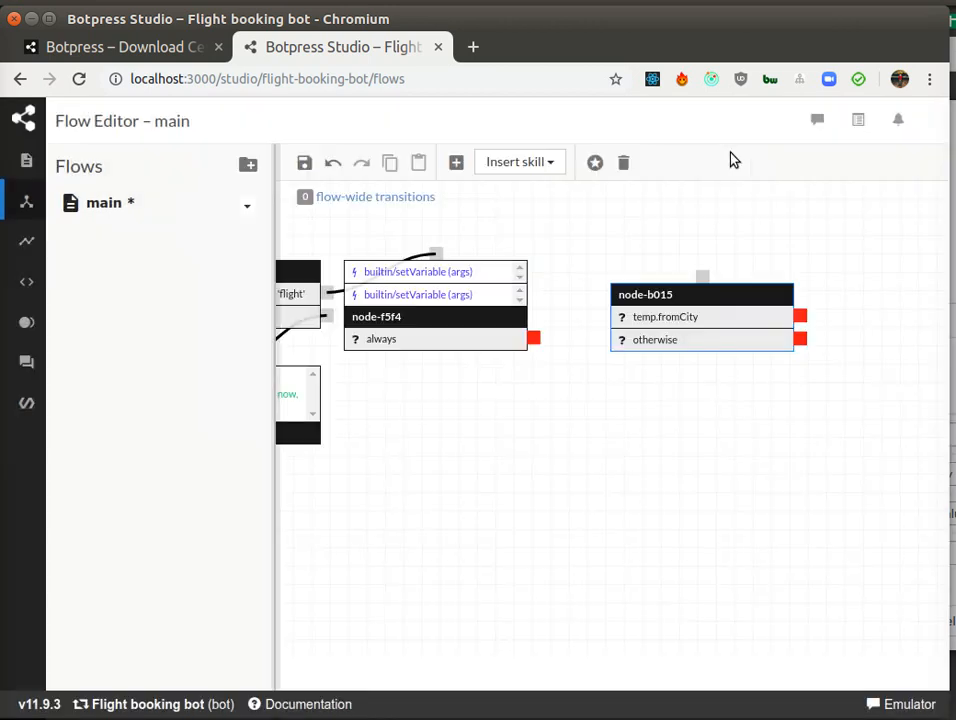
Step: Nudge node-b015 slightly upward and insert a new node directly below it
drag(664, 525, 587, 525)
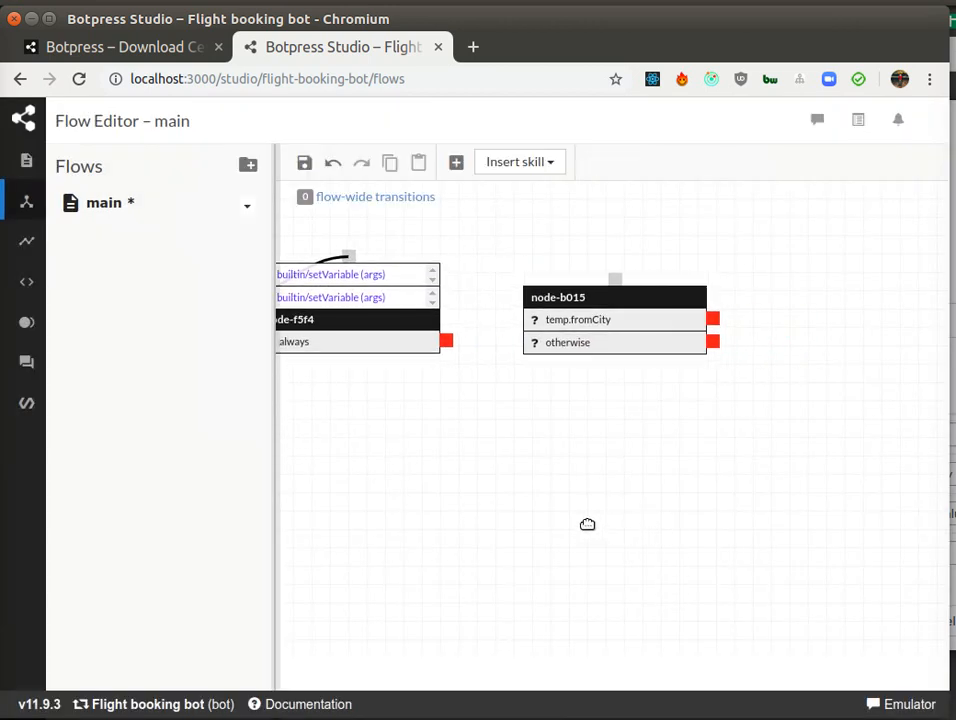
drag(632, 303, 605, 280)
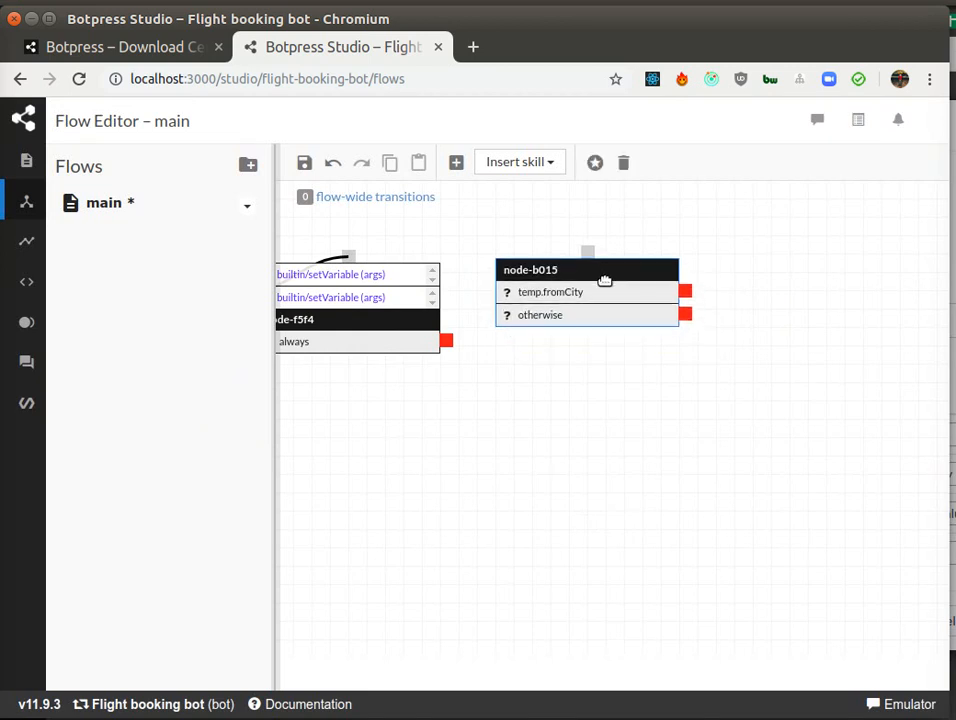
click(456, 163)
click(508, 379)
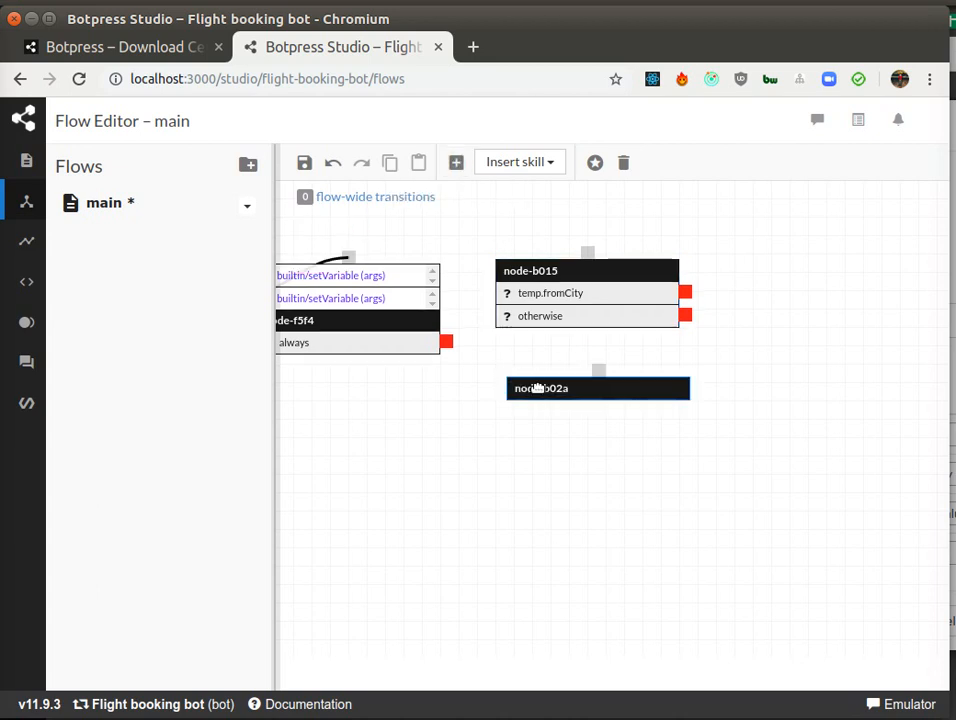
drag(548, 381, 548, 395)
Step: Give node-b02a an On Enter text message: "Which city are you departing from? Please type it's name."
double_click(548, 395)
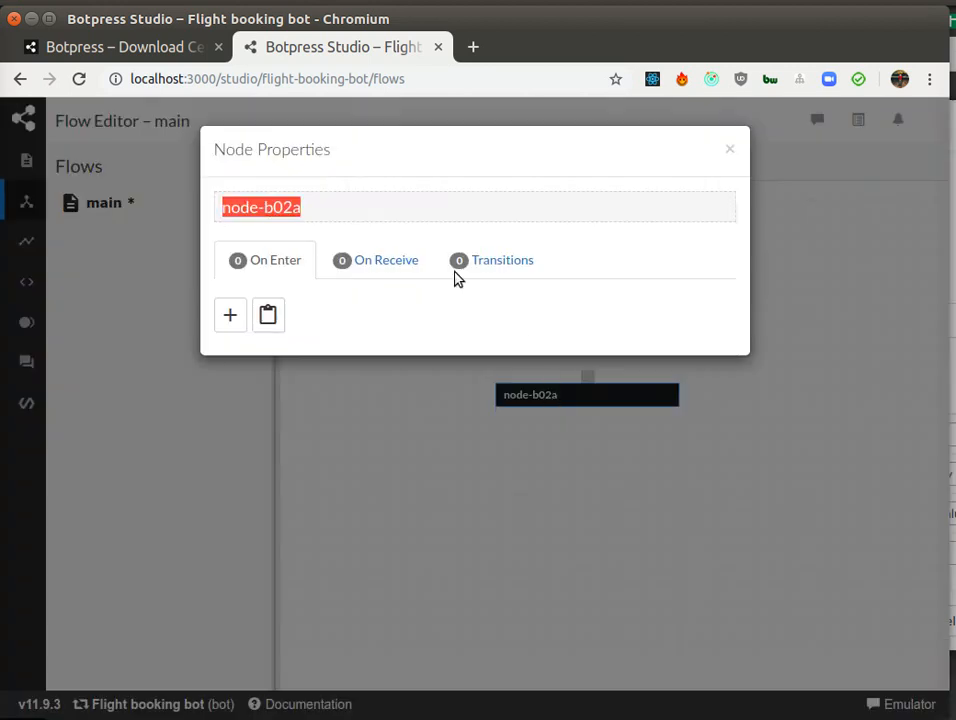
click(233, 318)
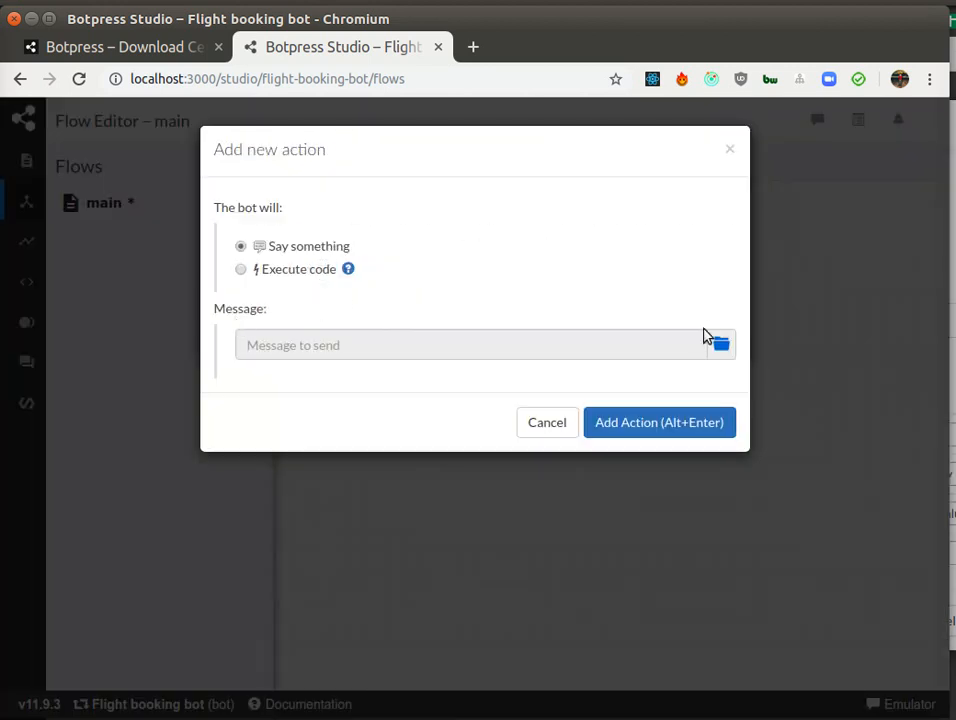
click(722, 345)
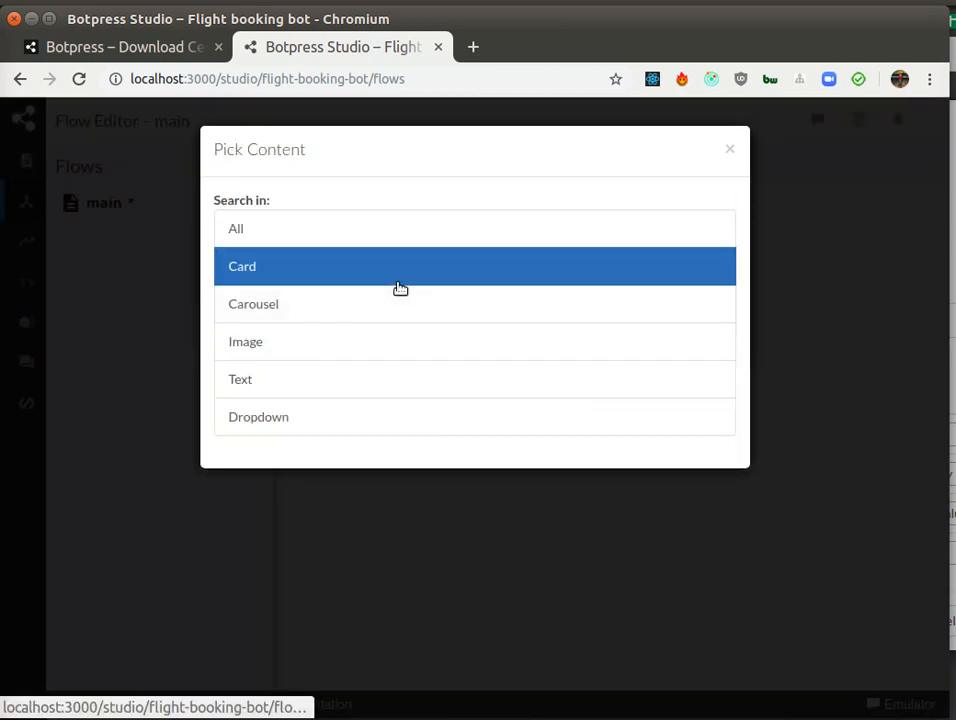
click(277, 384)
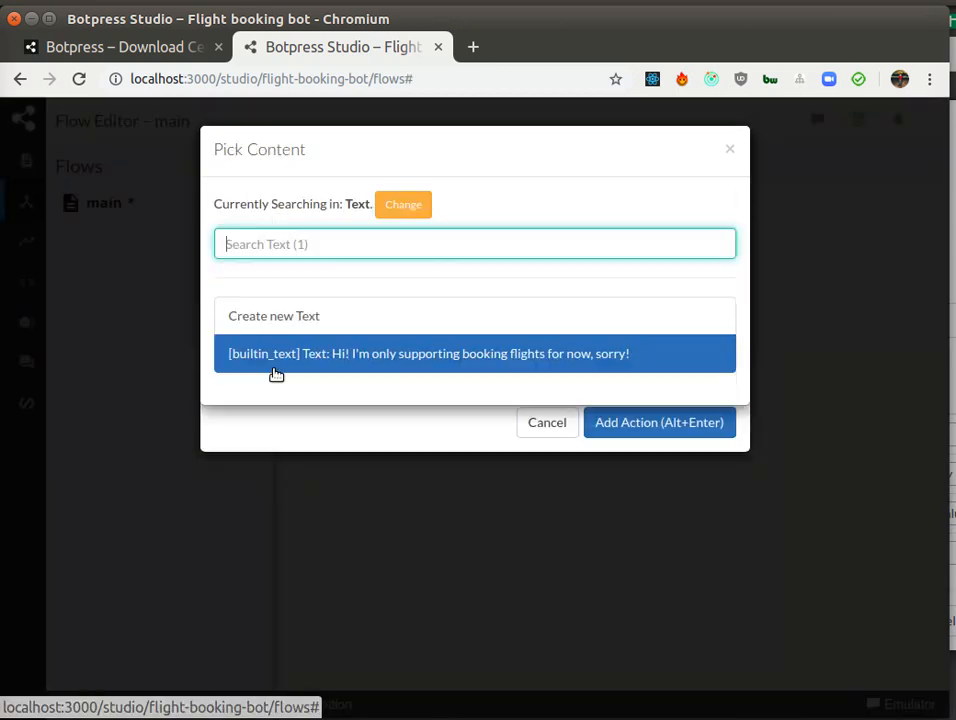
click(314, 315)
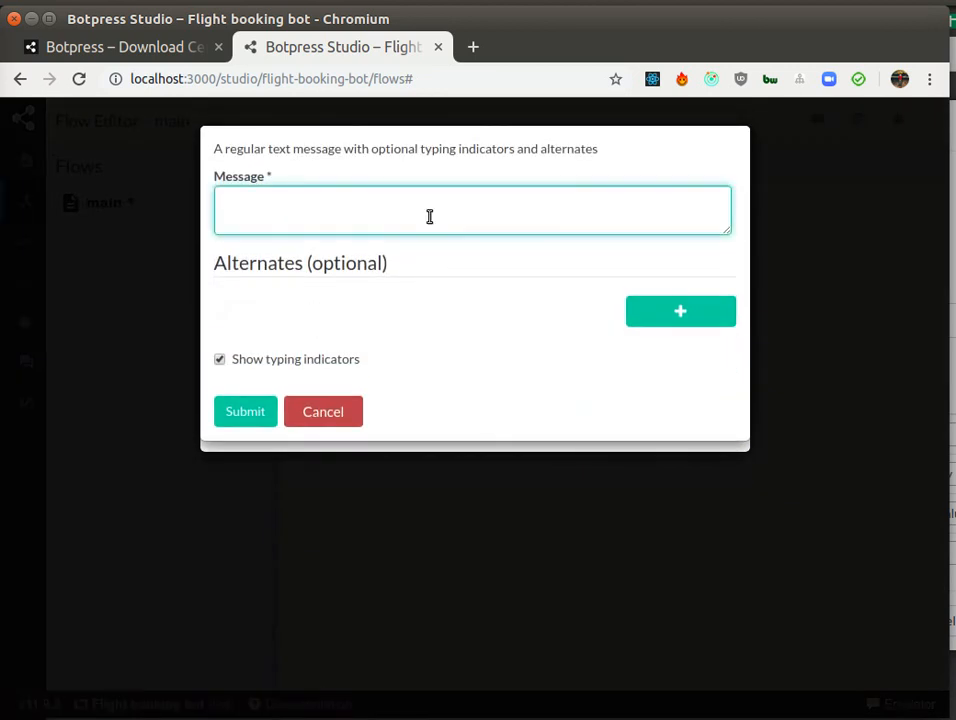
text(Which city are you)
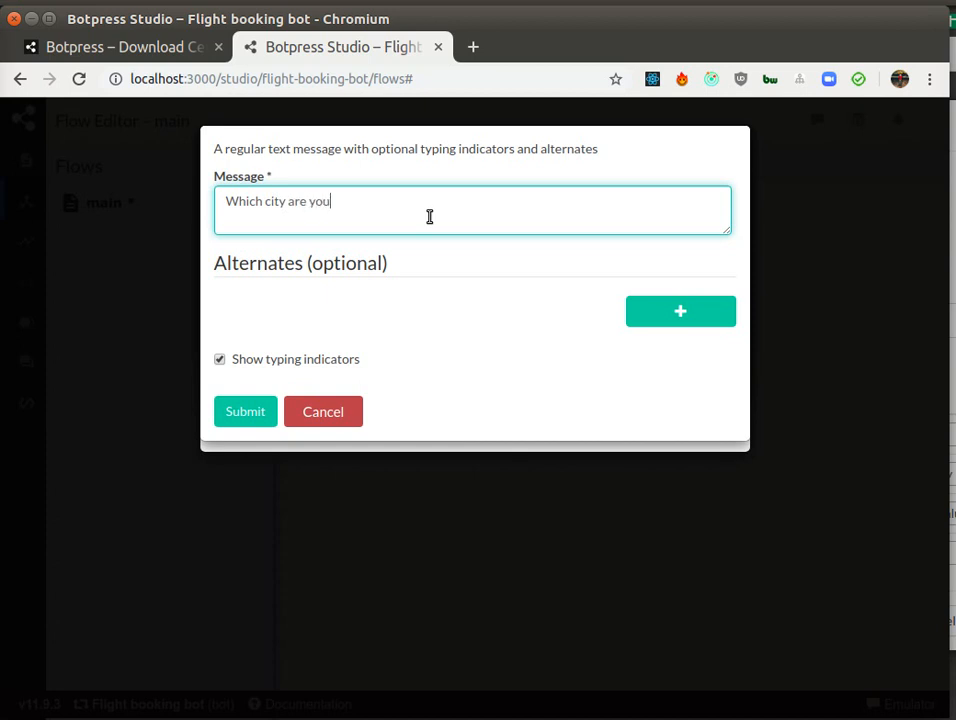
text( departing from? Please type it's name.)
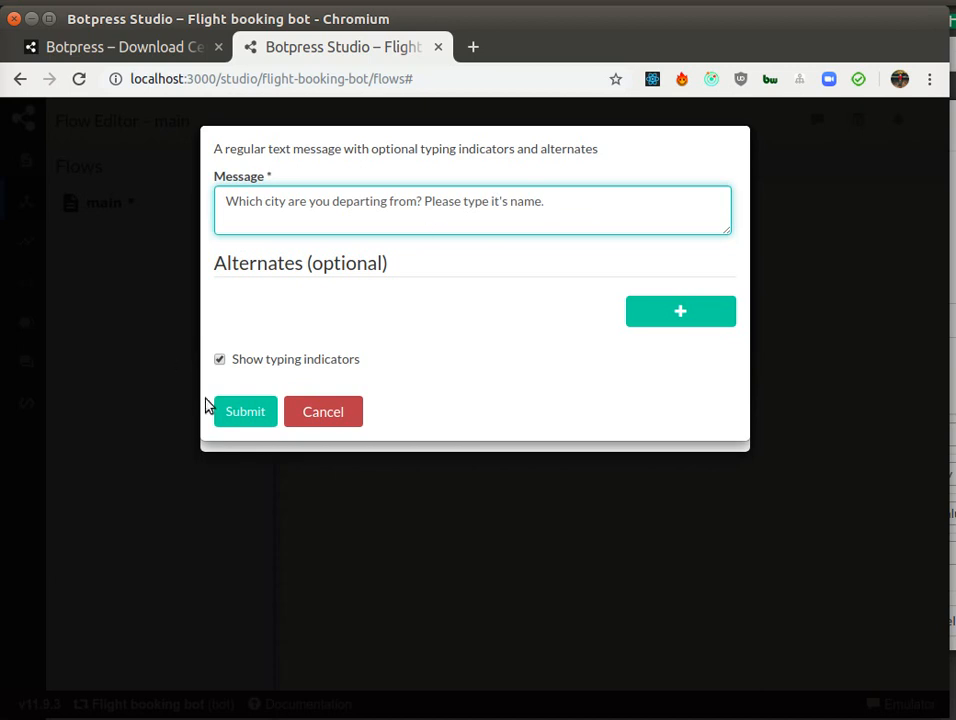
click(245, 411)
click(630, 420)
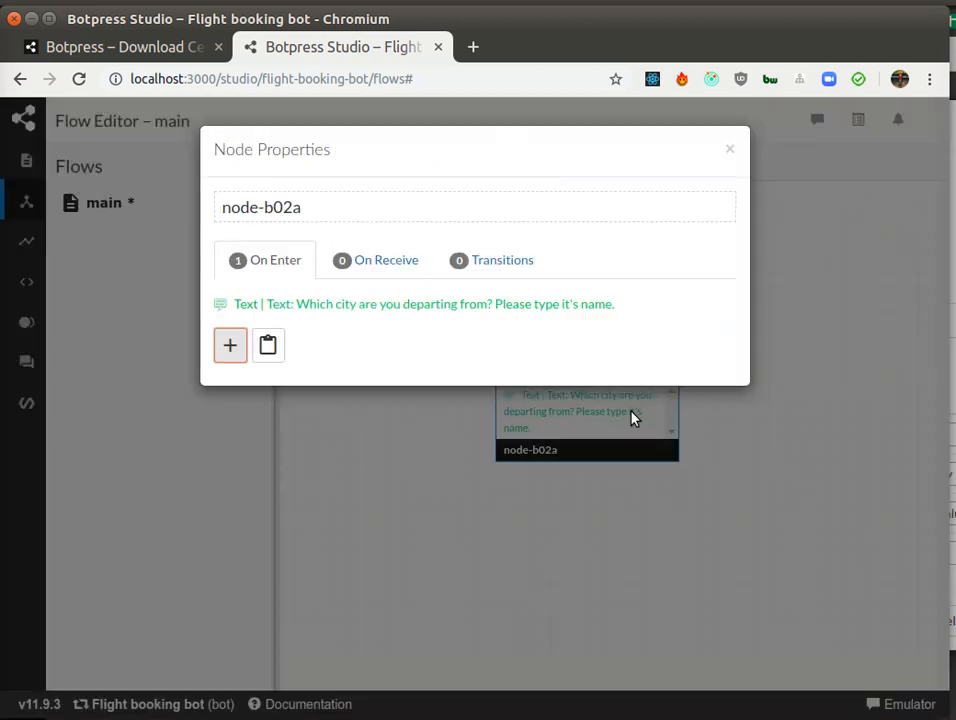
Step: Add an On Receive Set Variable action to node-b02a with type temp, name fromCity and value {{event.payload.text}}
mouse_move(267, 303)
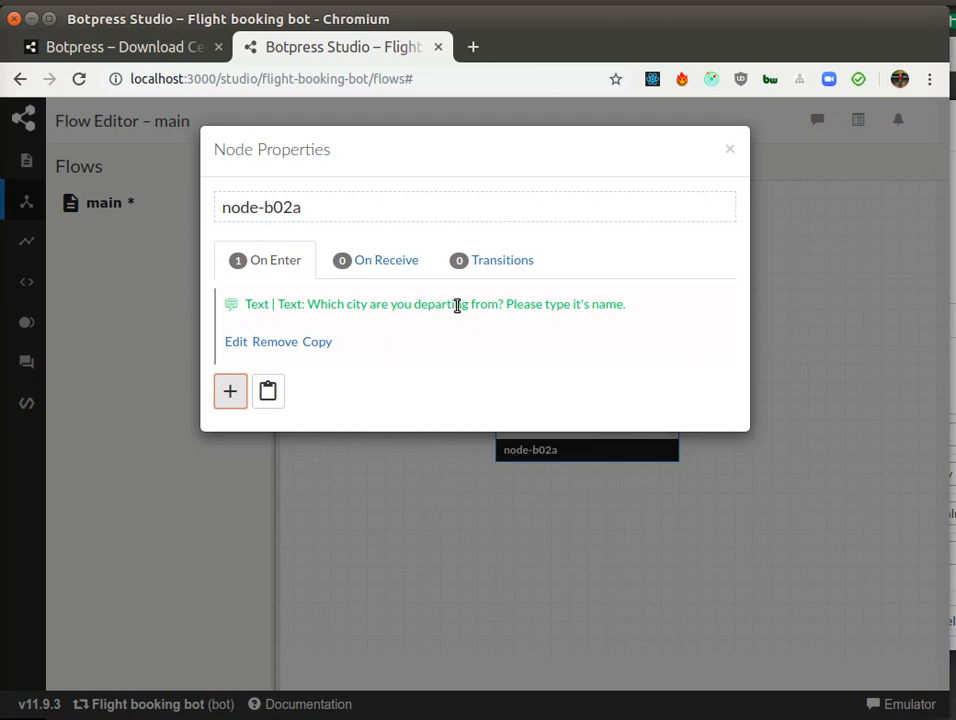
click(376, 262)
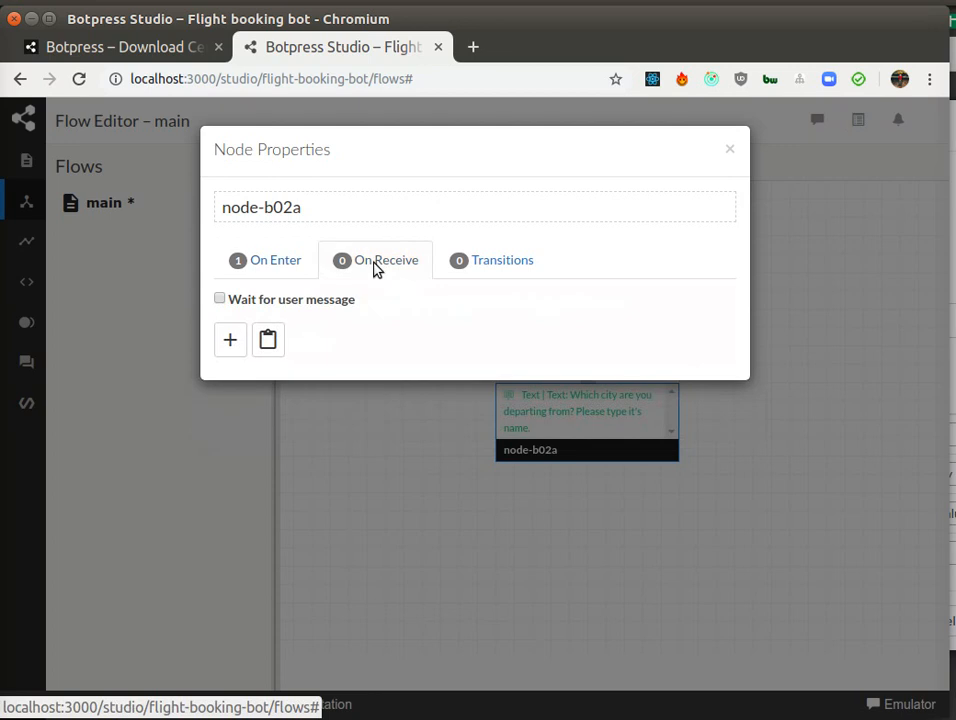
click(231, 342)
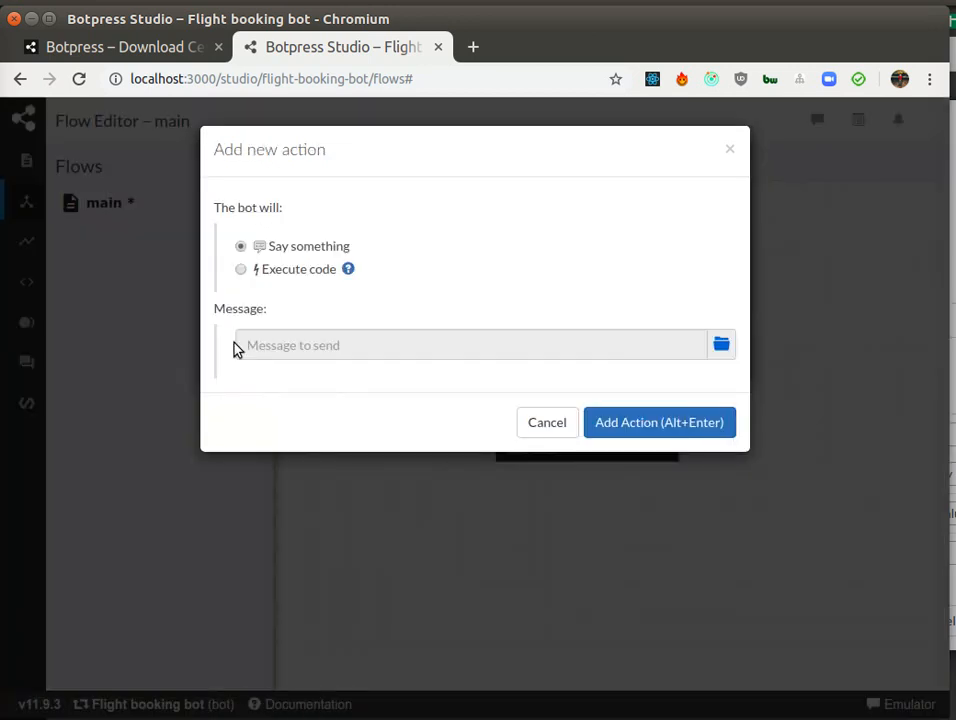
click(273, 276)
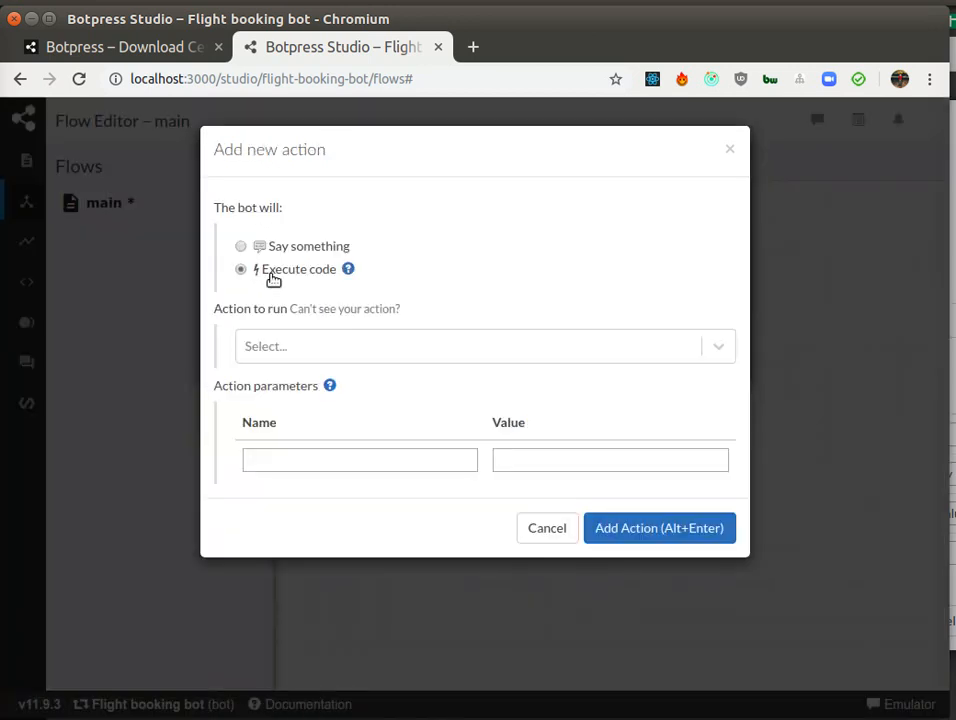
click(312, 350)
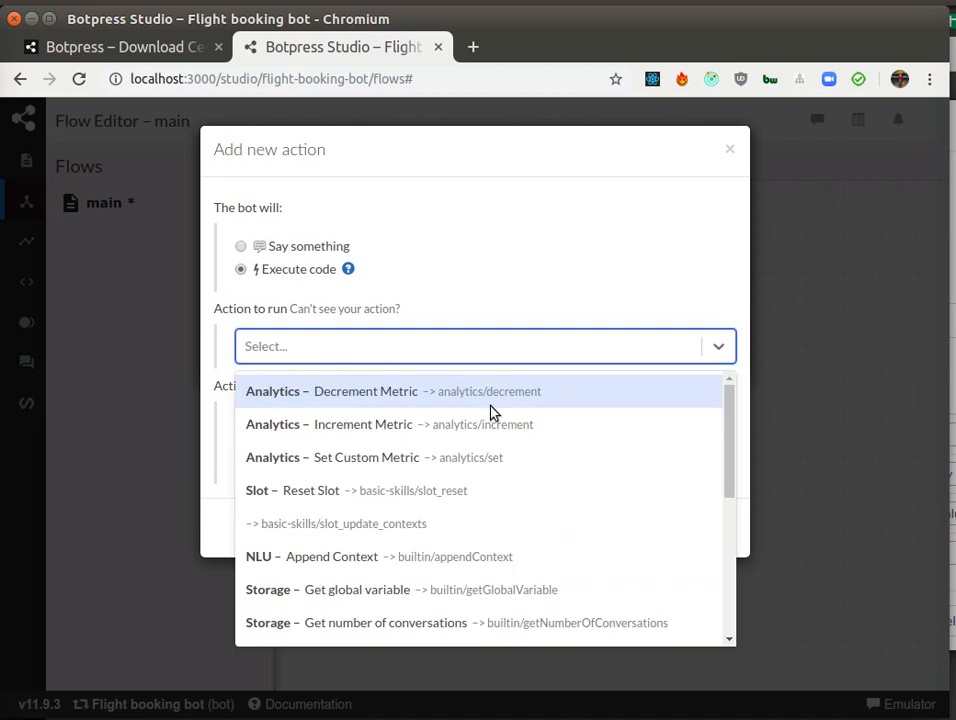
scroll(647, 493, down, 5)
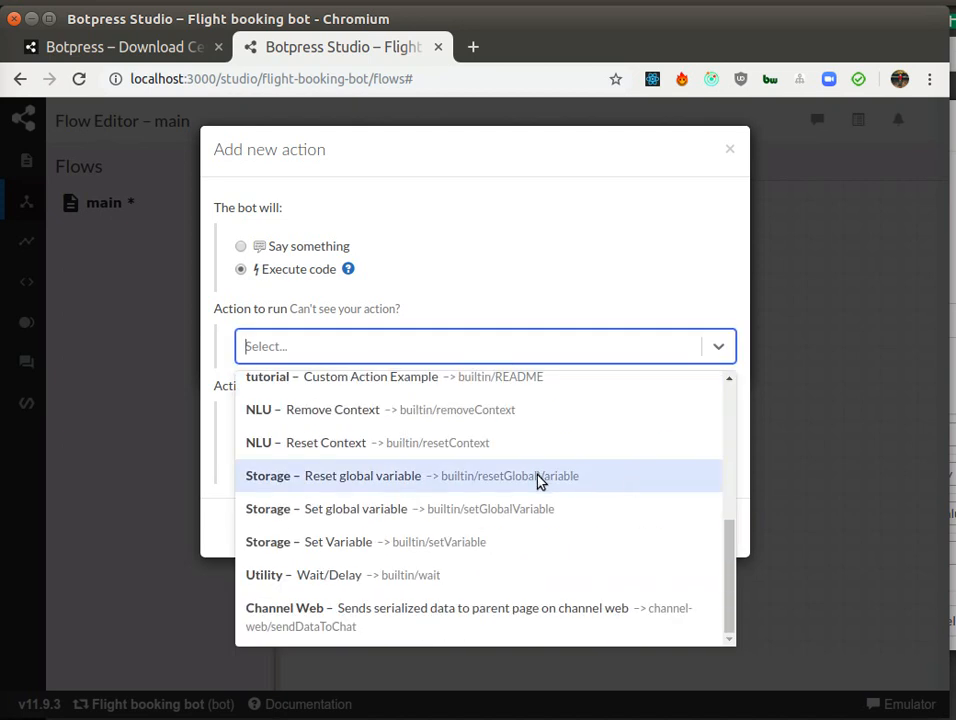
click(437, 550)
click(583, 541)
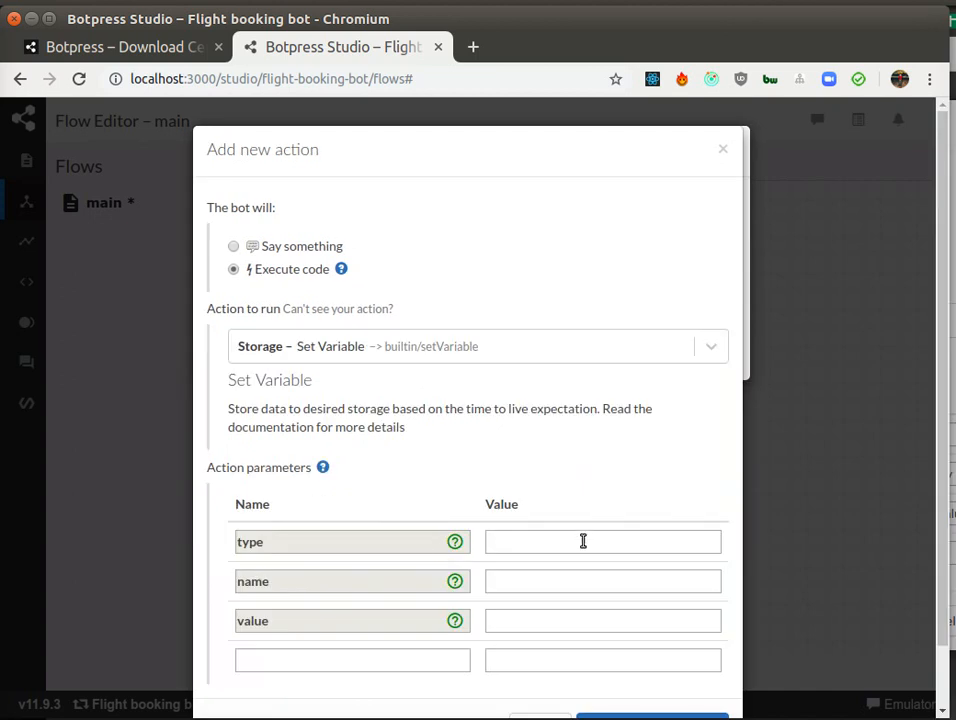
text(temp)
click(537, 581)
text(fromCity)
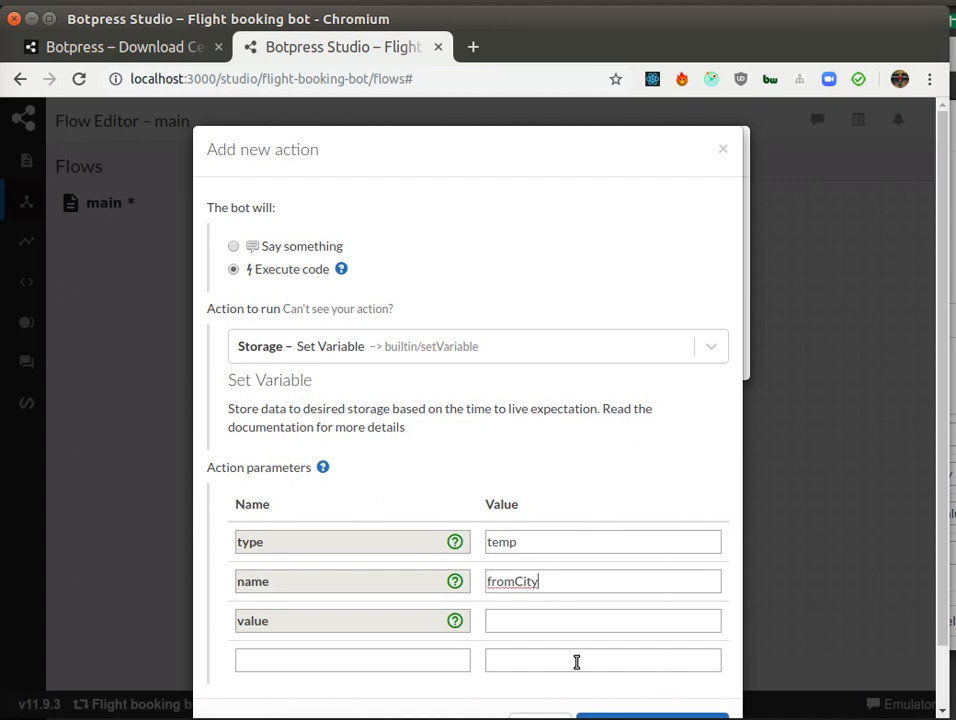
click(576, 620)
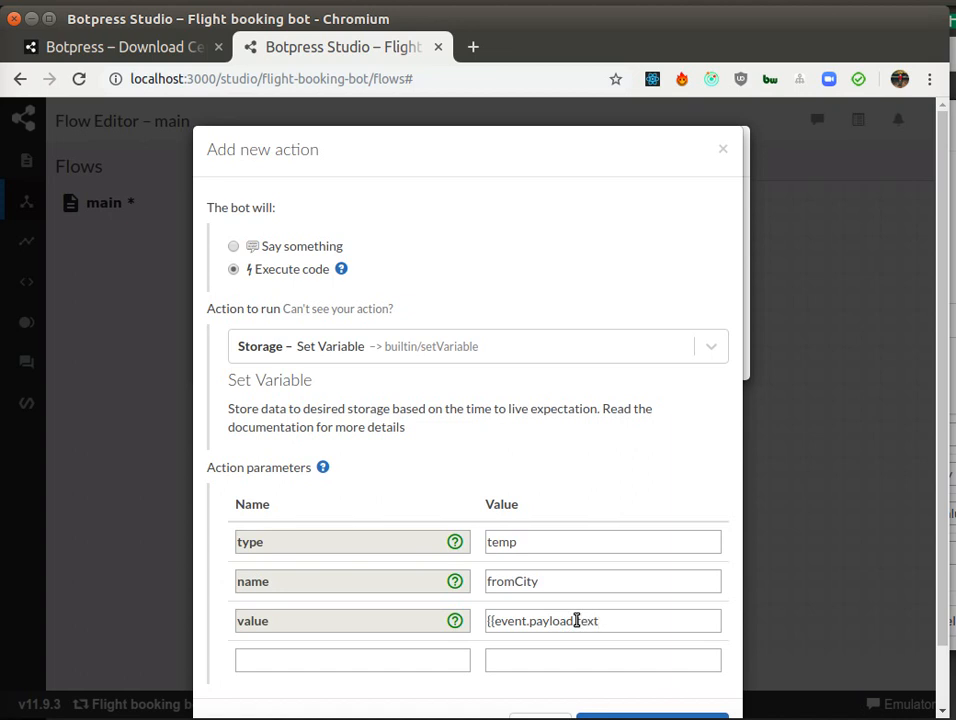
scroll(596, 655, down, 1)
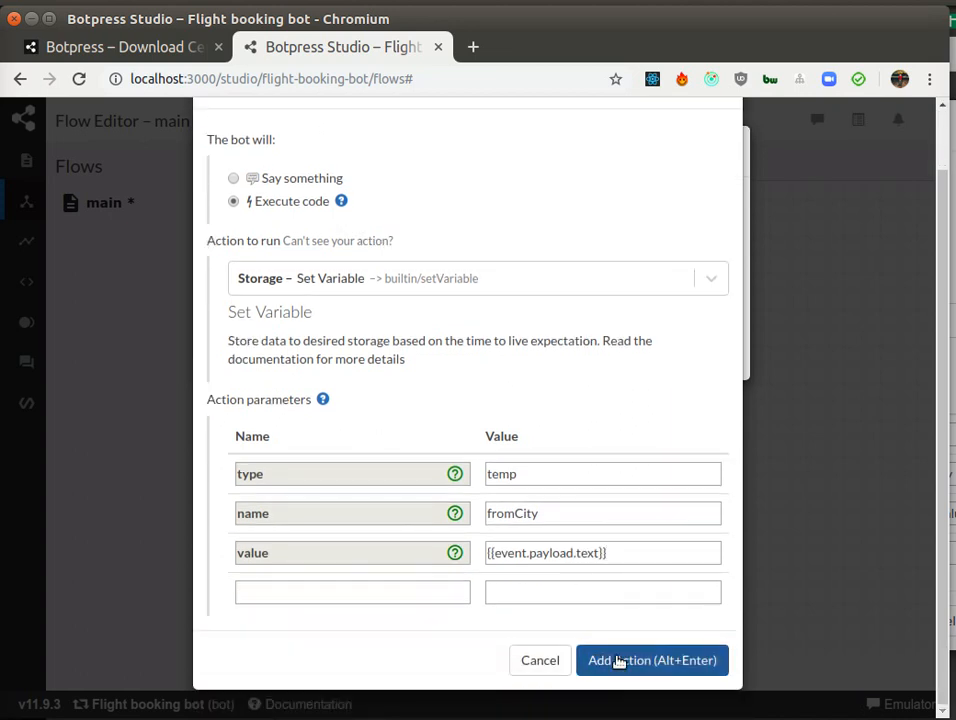
click(636, 662)
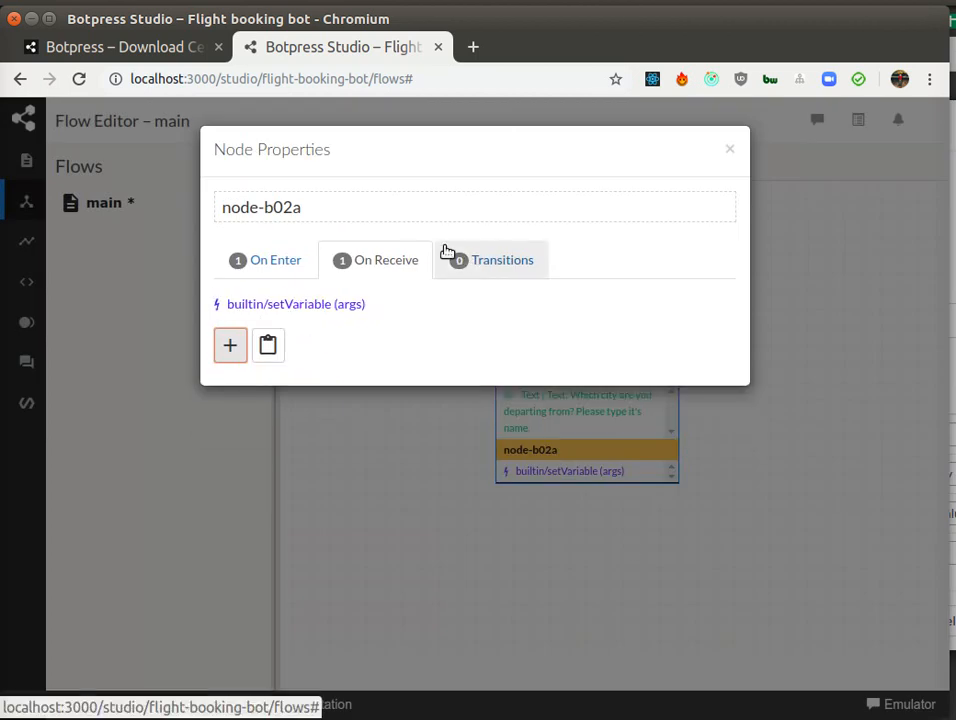
Step: Add an Always transition to node-b02a and close its properties
click(478, 259)
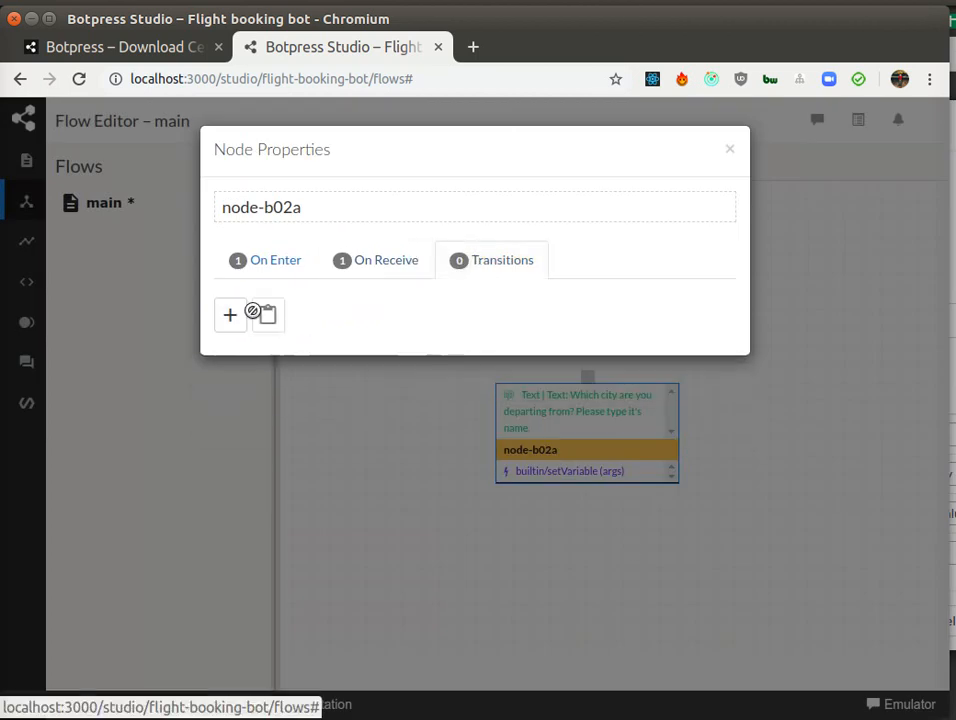
click(231, 316)
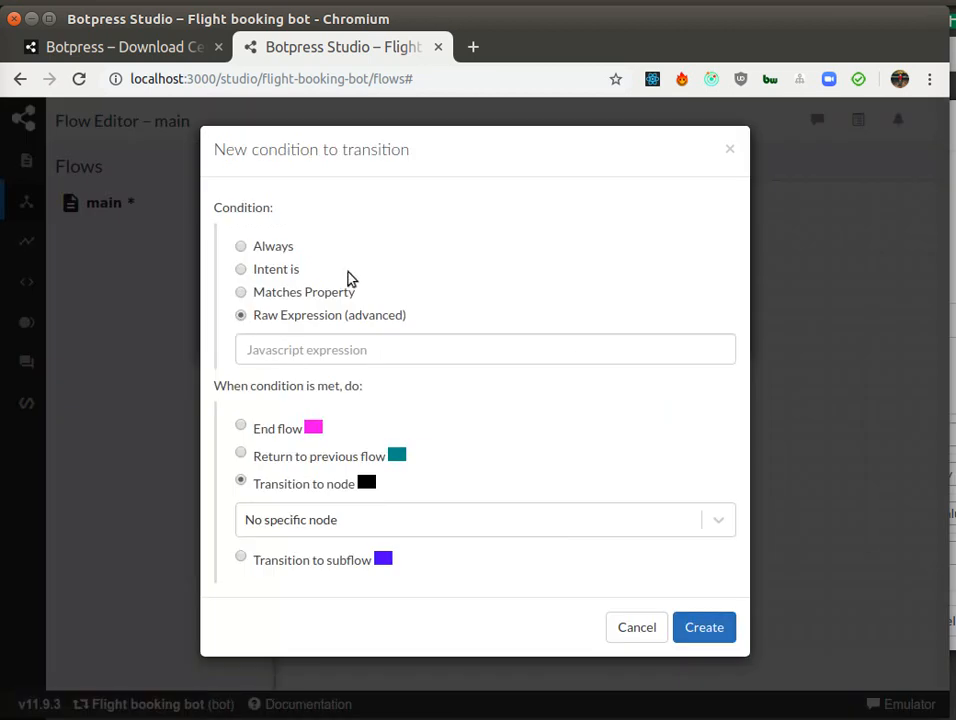
click(274, 252)
click(706, 592)
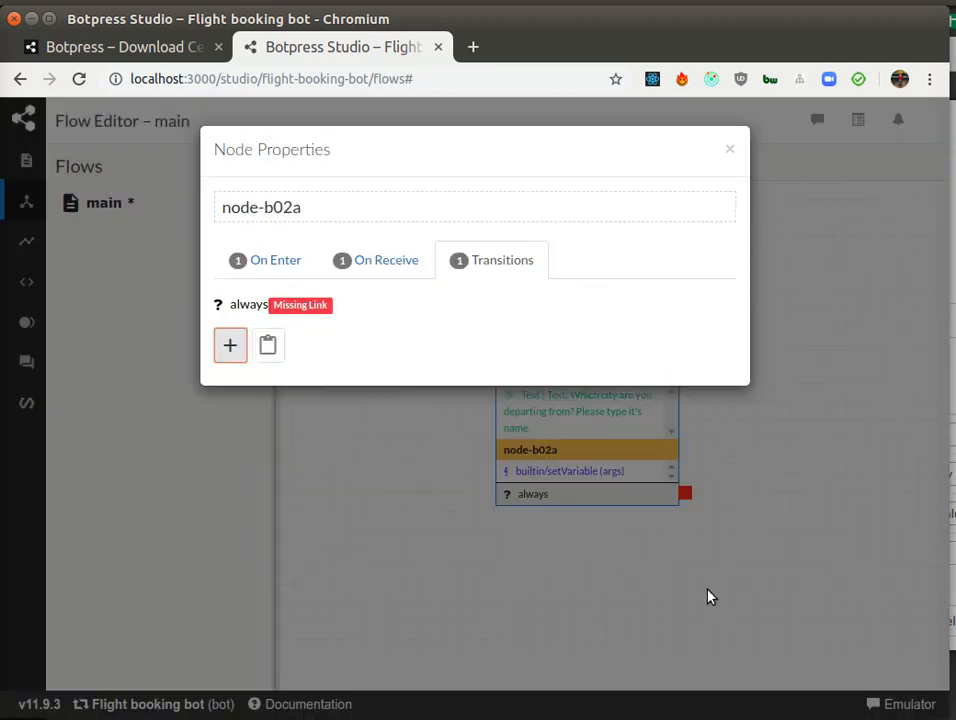
click(730, 149)
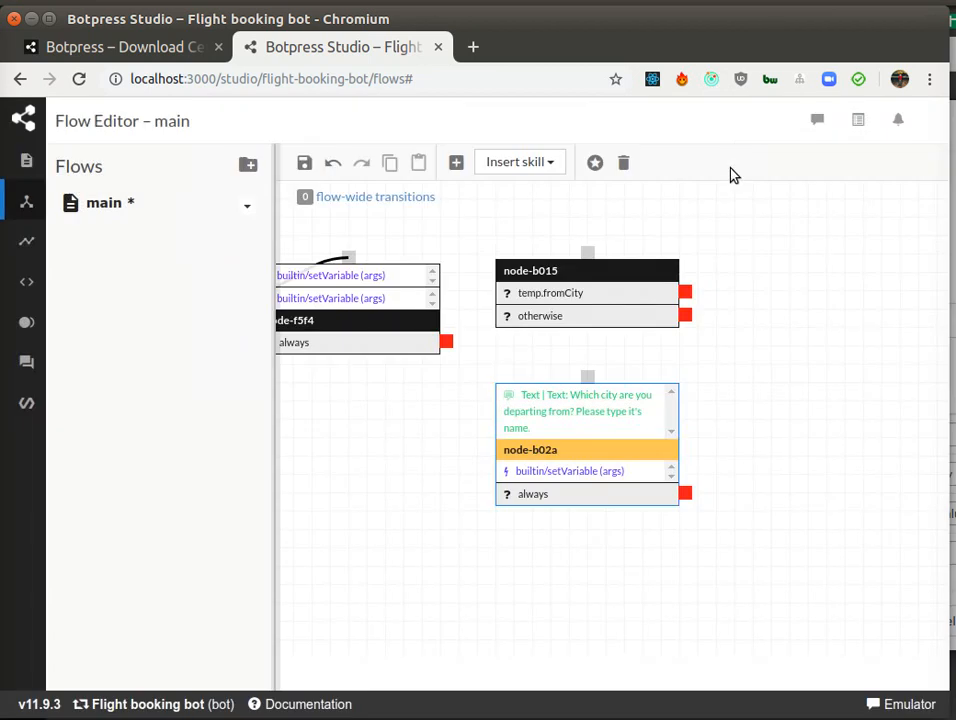
Step: Connect node-f5f4's always transition to node-b015 and node-b015's otherwise transition to node-b02a
drag(736, 291, 770, 324)
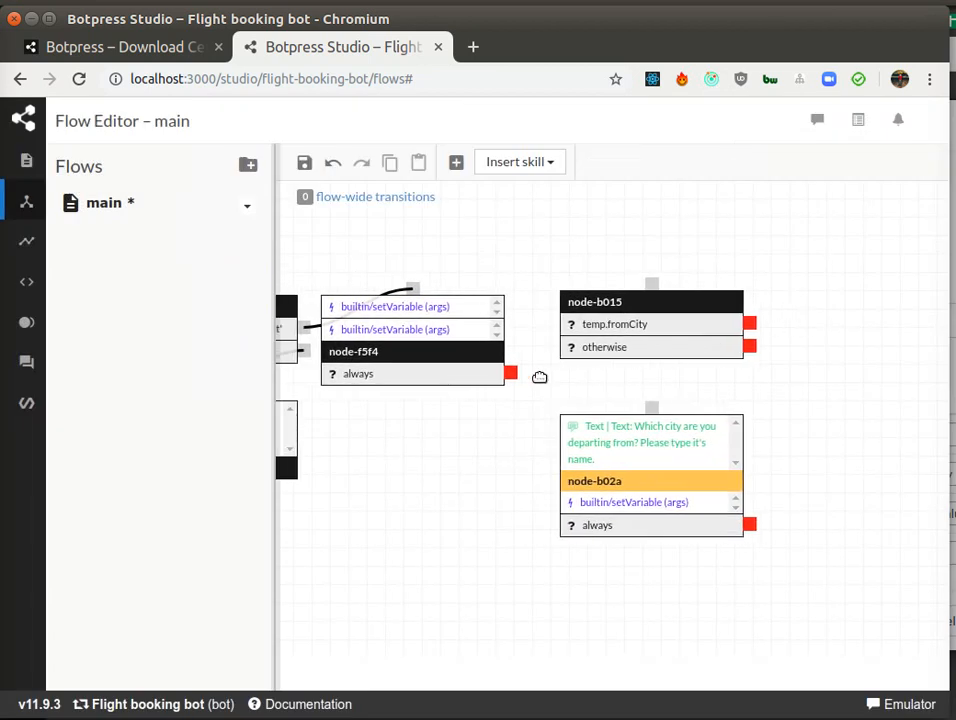
drag(510, 371, 655, 284)
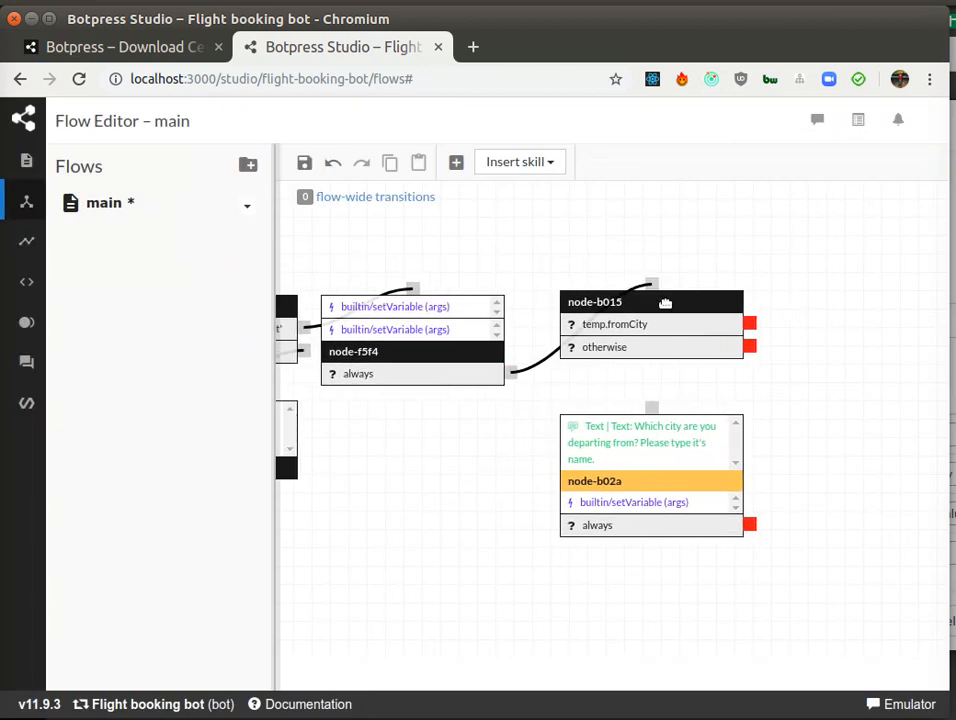
drag(752, 345, 653, 416)
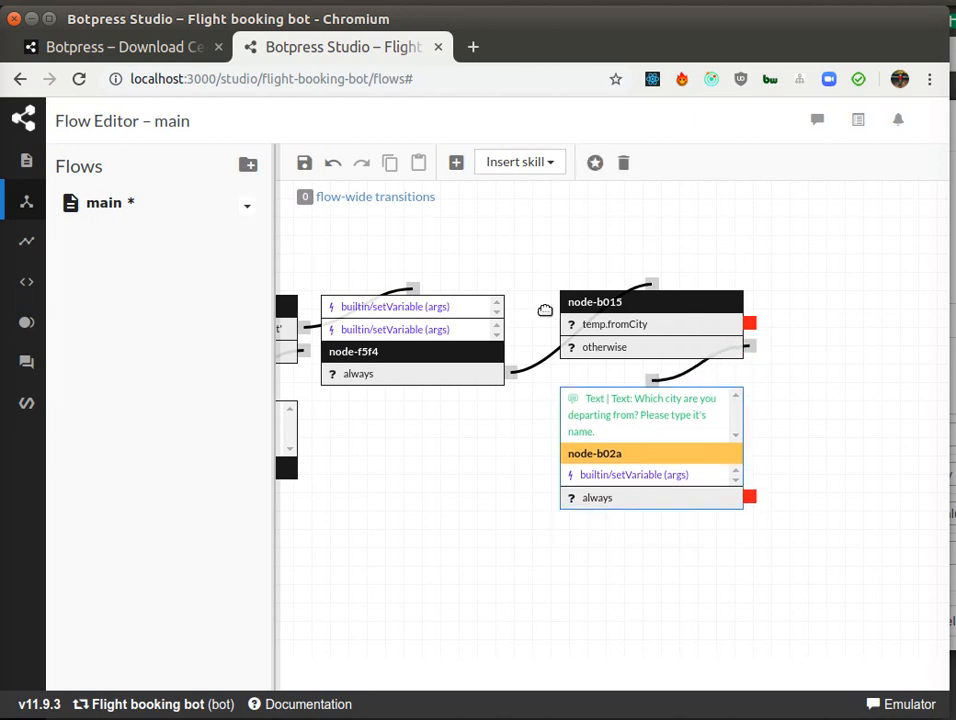
Step: Insert a new node to the right of node-b015
mouse_move(420, 308)
drag(691, 536, 554, 570)
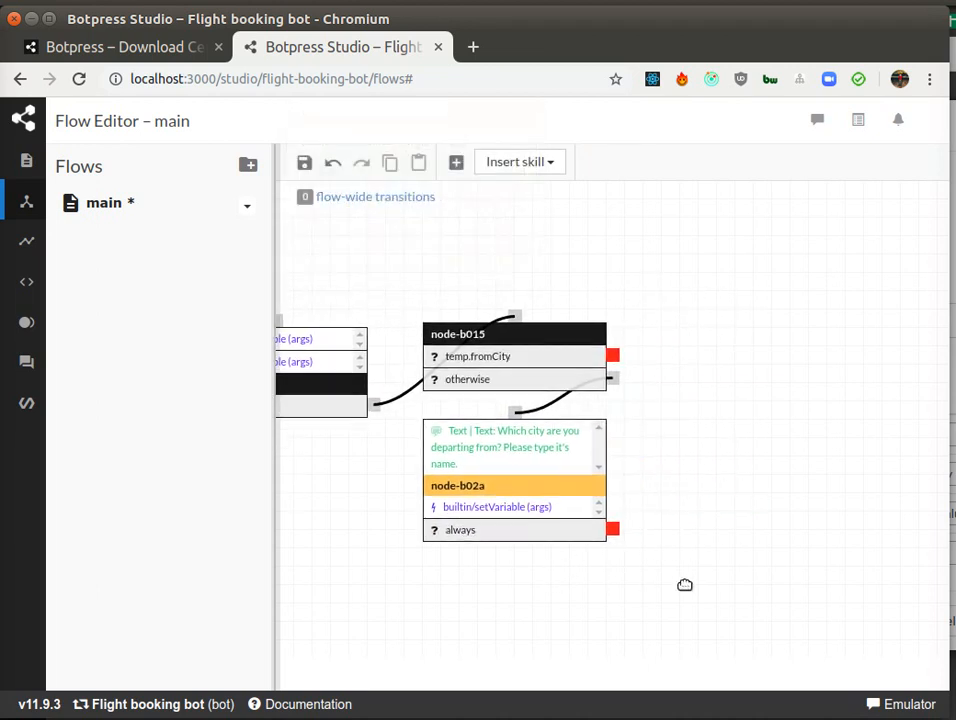
drag(740, 557, 689, 523)
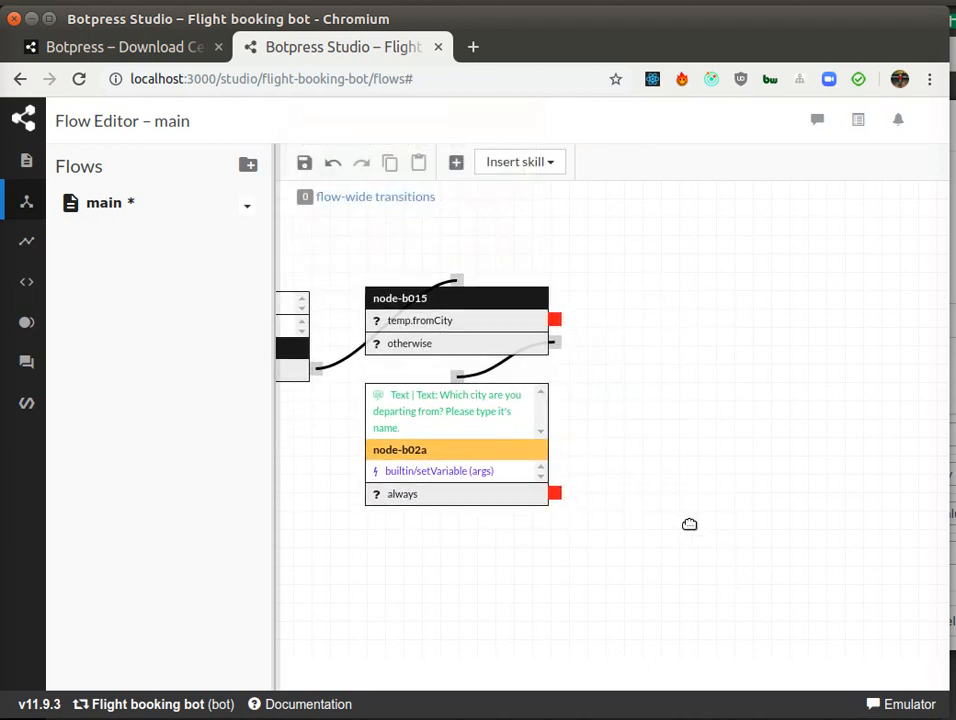
click(456, 162)
click(624, 310)
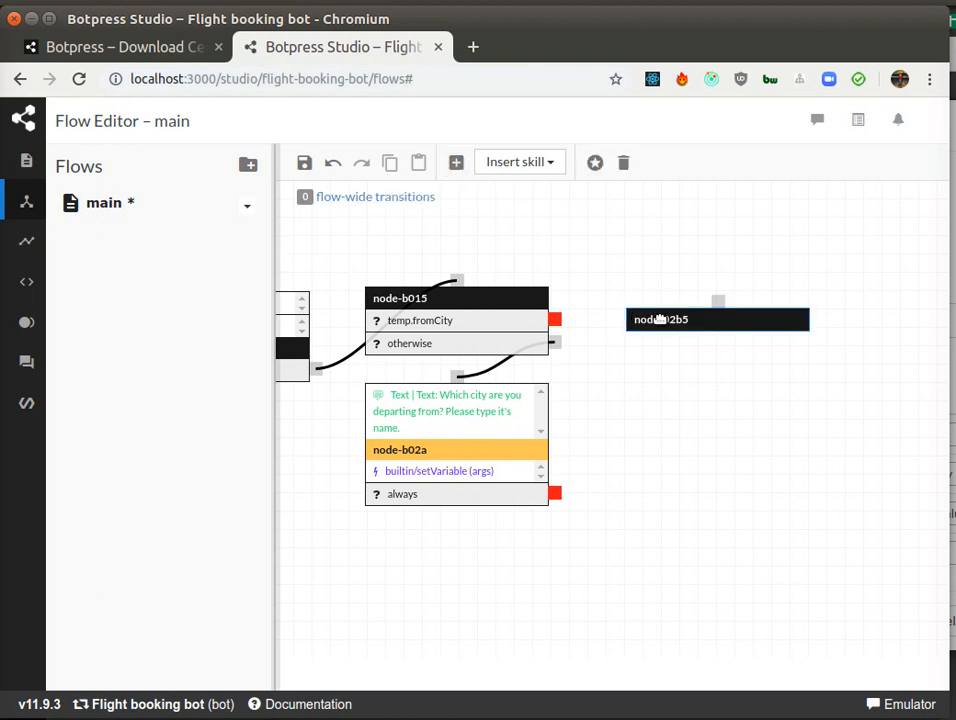
drag(661, 318, 659, 324)
Step: Link node-b015's temp.fromCity transition and node-b02a's always transition to the new node-02b5
drag(555, 318, 714, 306)
drag(553, 493, 709, 306)
drag(719, 312, 694, 298)
Step: Add a Raw Expression transition with condition temp.toCity to node-02b5
double_click(694, 298)
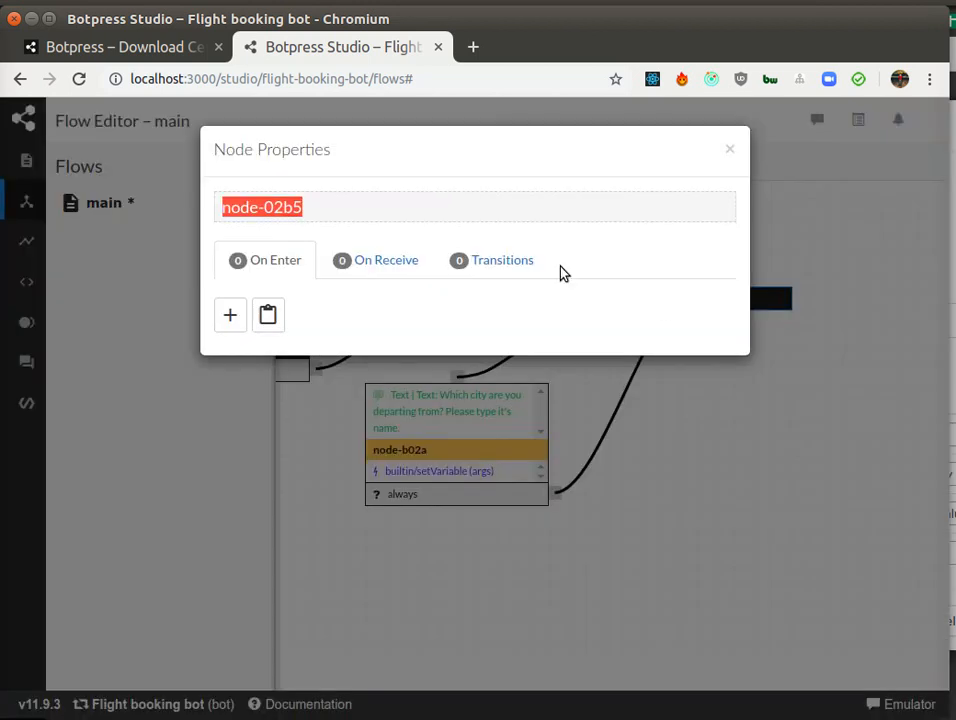
click(455, 266)
click(233, 316)
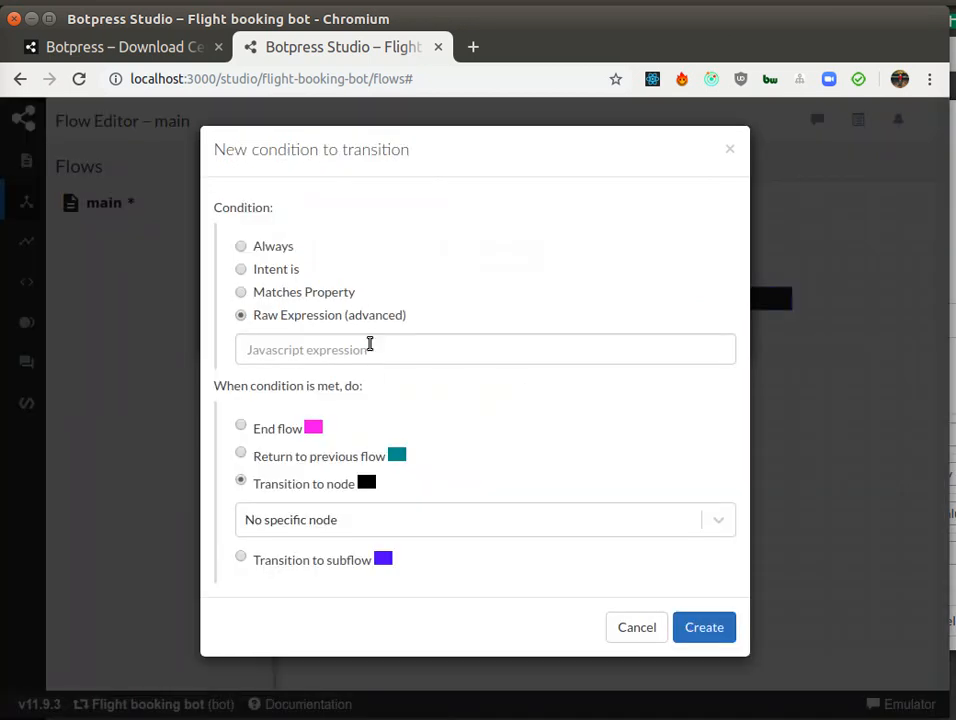
click(369, 346)
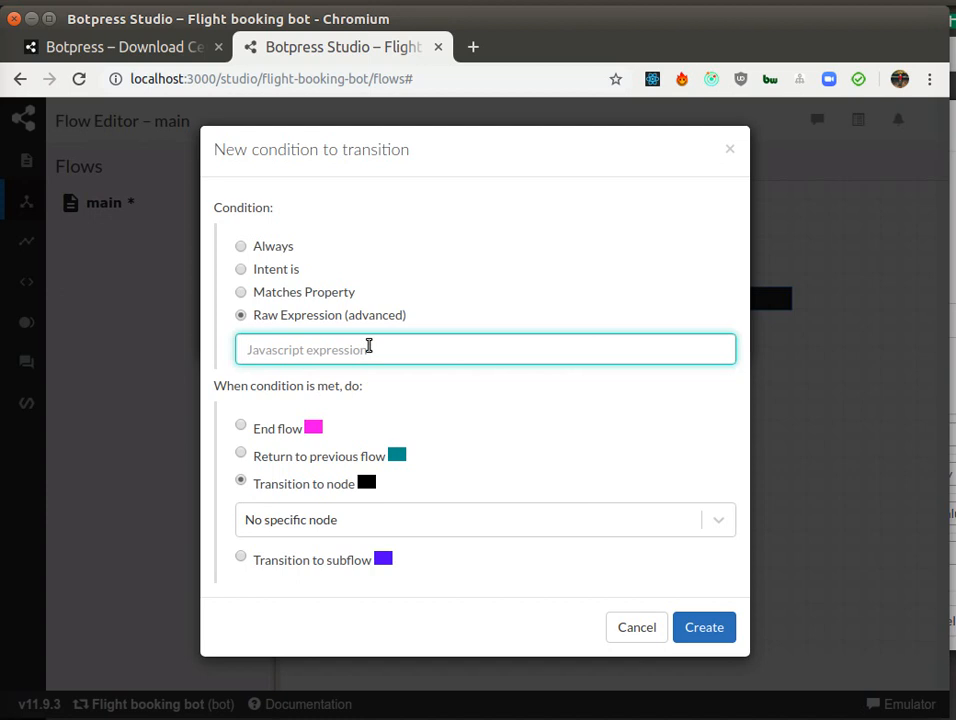
text(temp.)
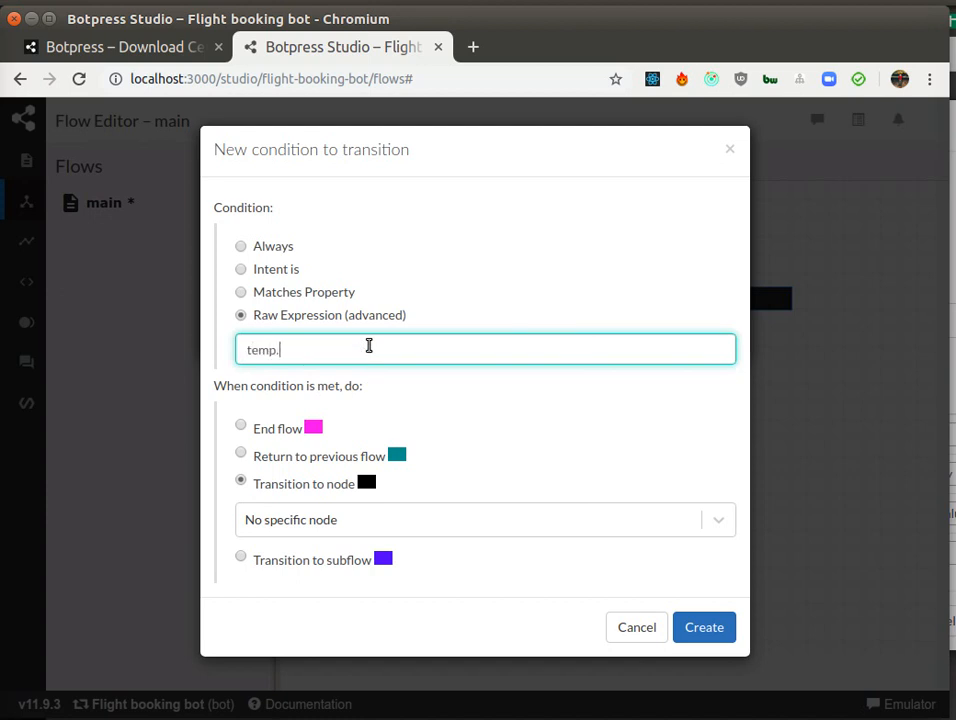
text(toCity)
click(705, 626)
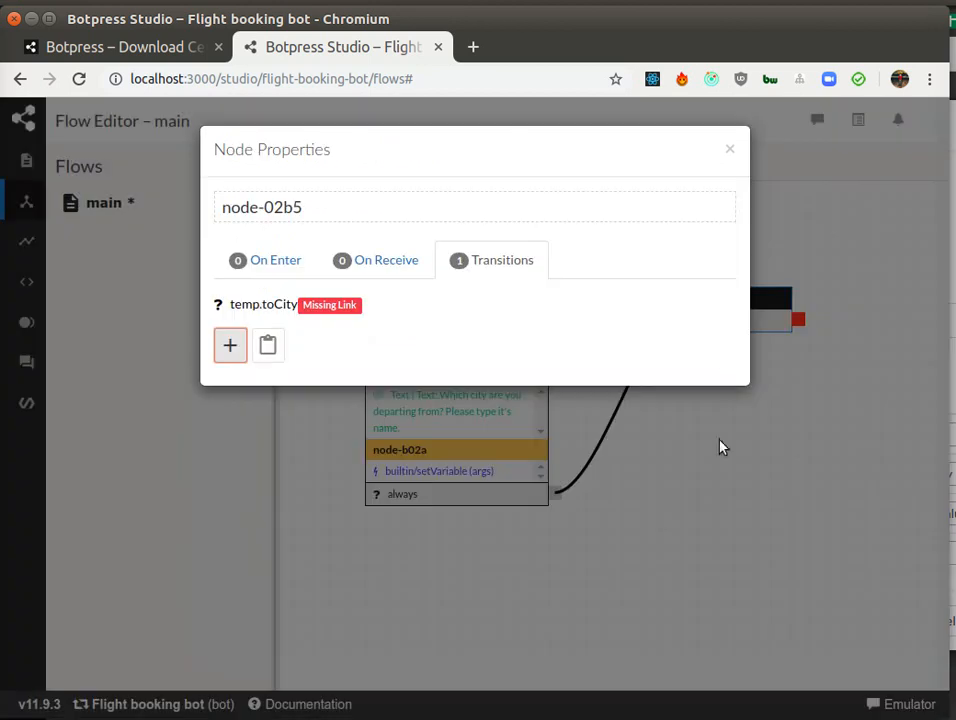
Step: Add an Always transition to node-02b5 and close its properties
click(233, 346)
click(268, 250)
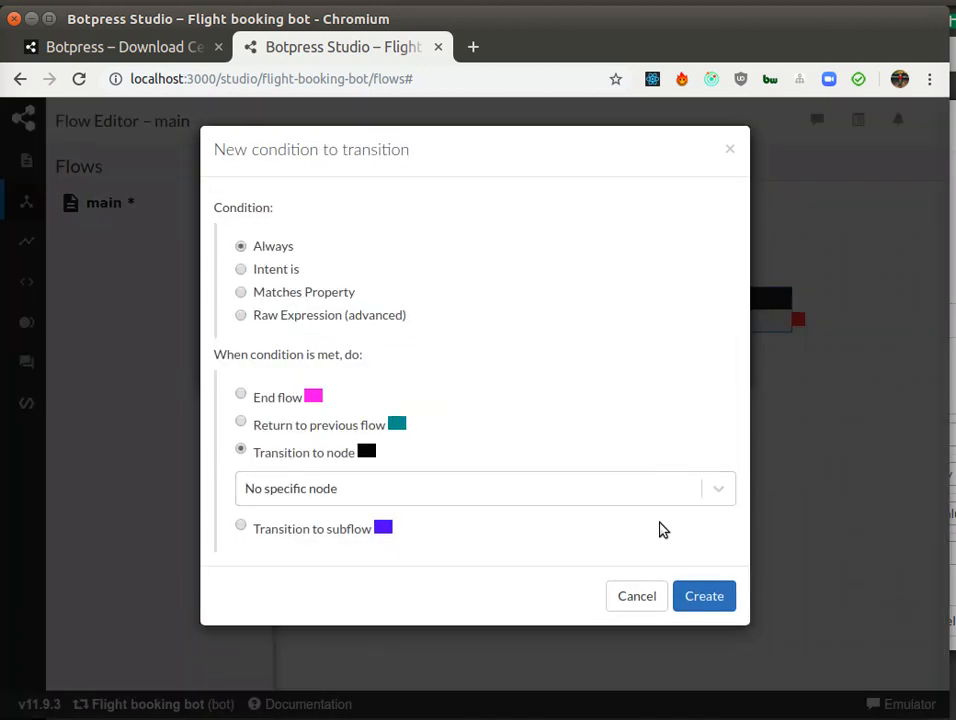
click(730, 622)
click(729, 150)
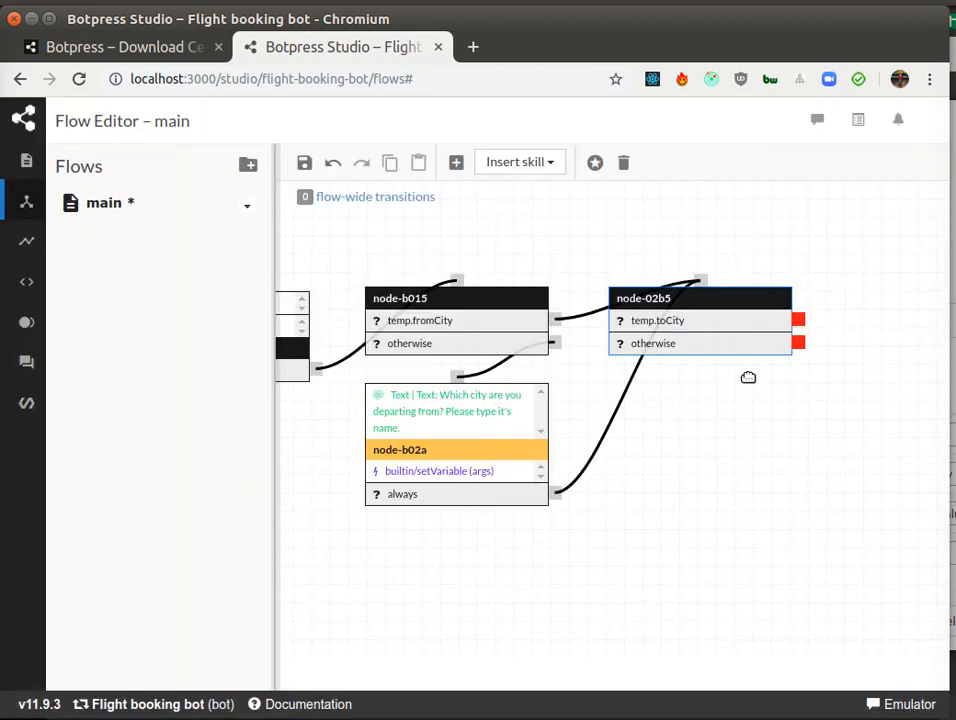
Step: Insert another new node below node-02b5
click(456, 162)
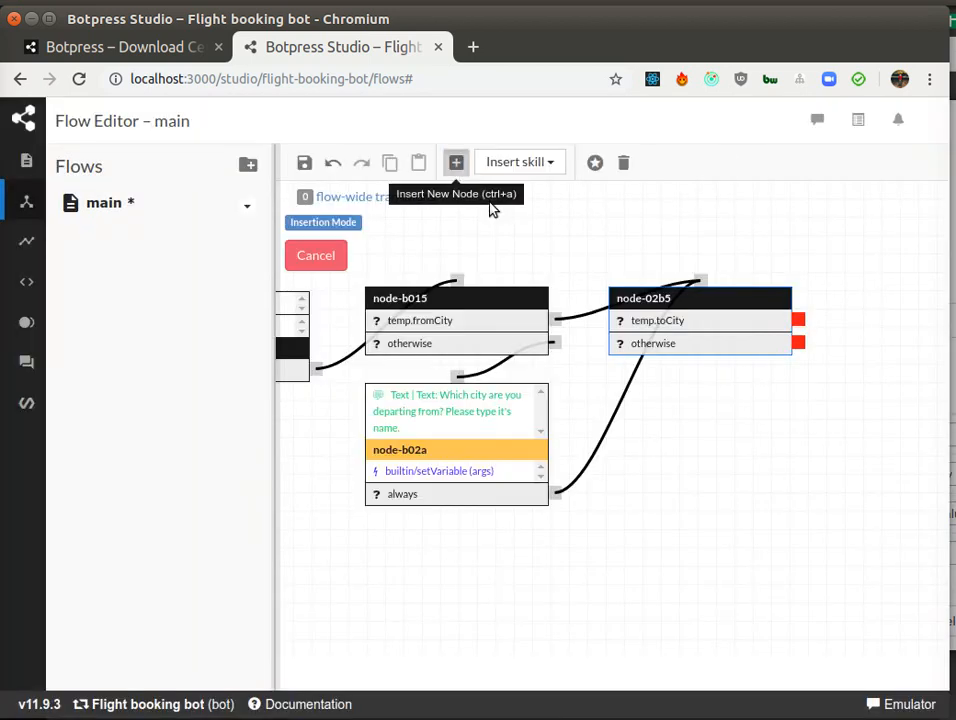
click(656, 410)
drag(684, 418, 643, 451)
Step: Give node-6d43 a new On Enter text message: "Please type name of the destination city"
double_click(643, 451)
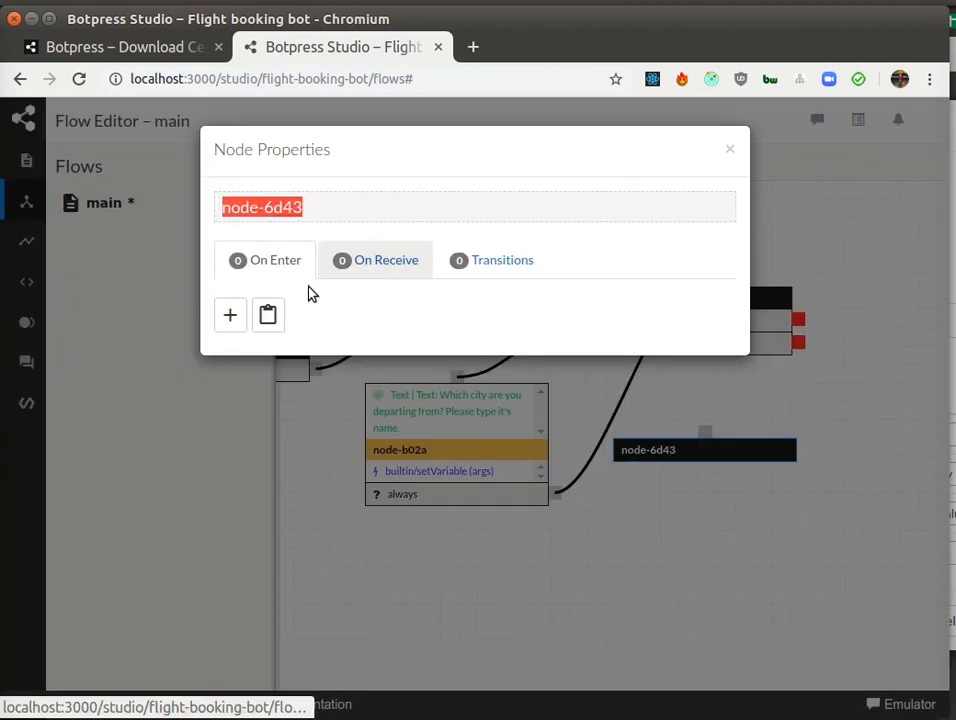
click(228, 313)
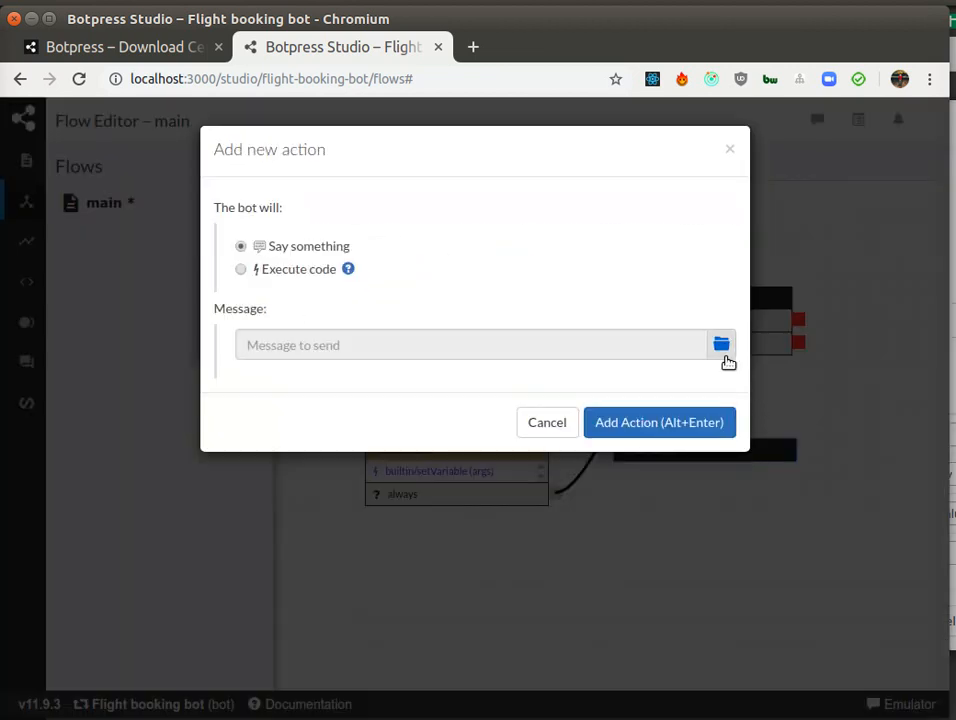
click(722, 345)
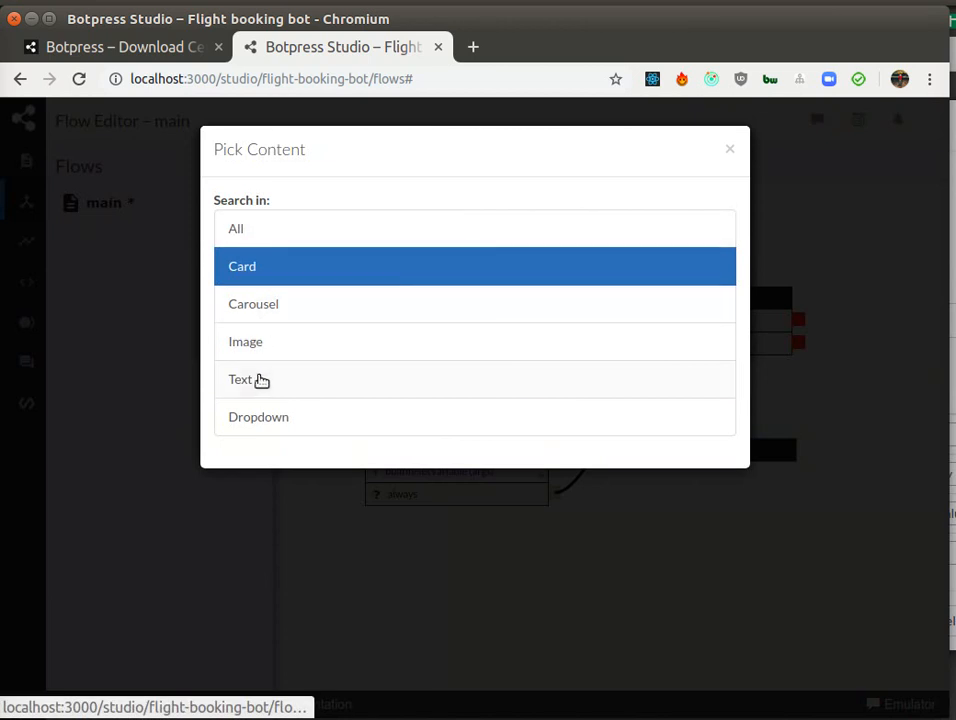
click(260, 379)
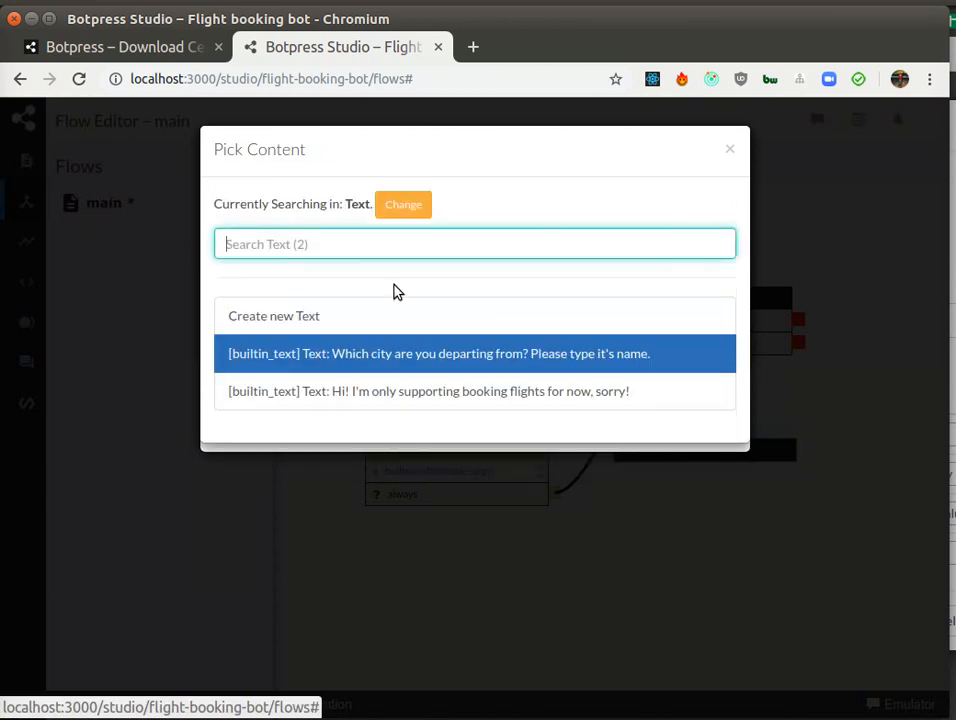
click(326, 314)
click(352, 217)
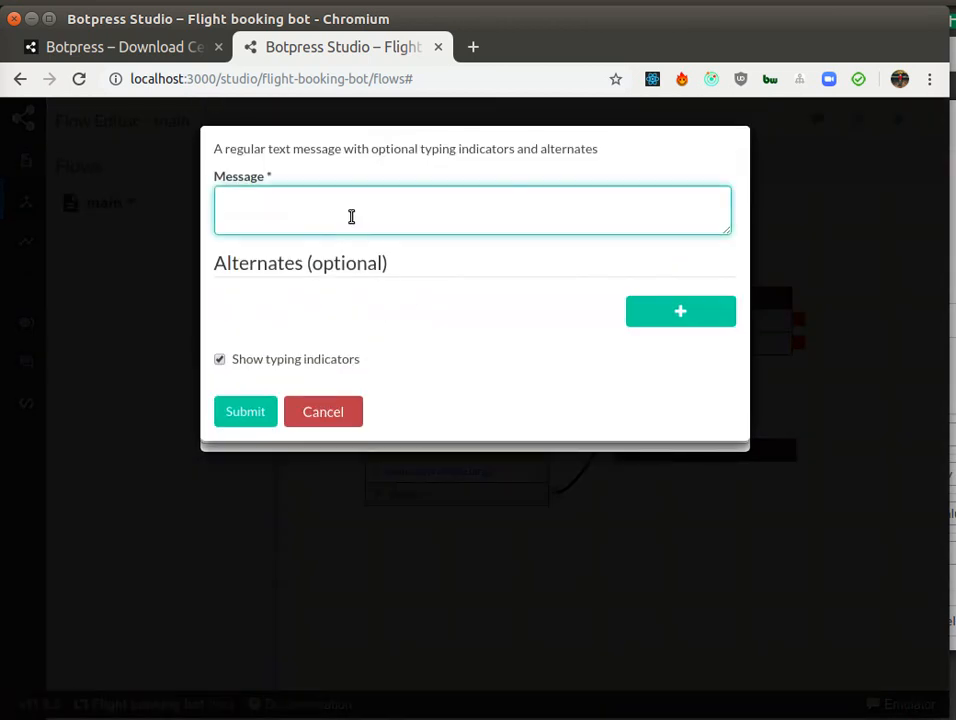
text(Please type name of )
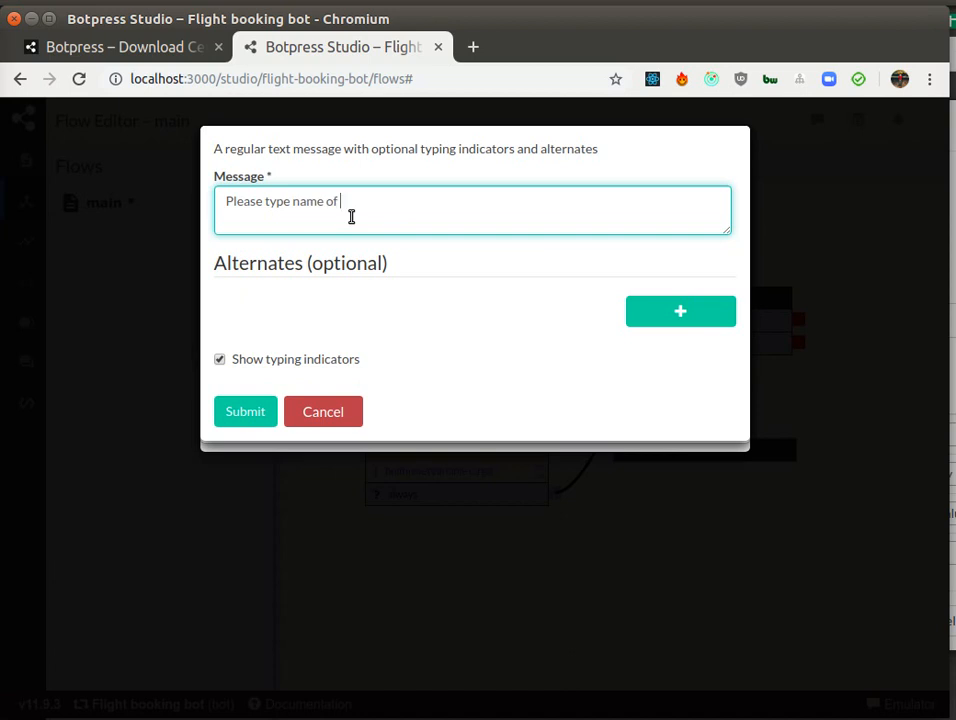
text(the destination city)
click(235, 412)
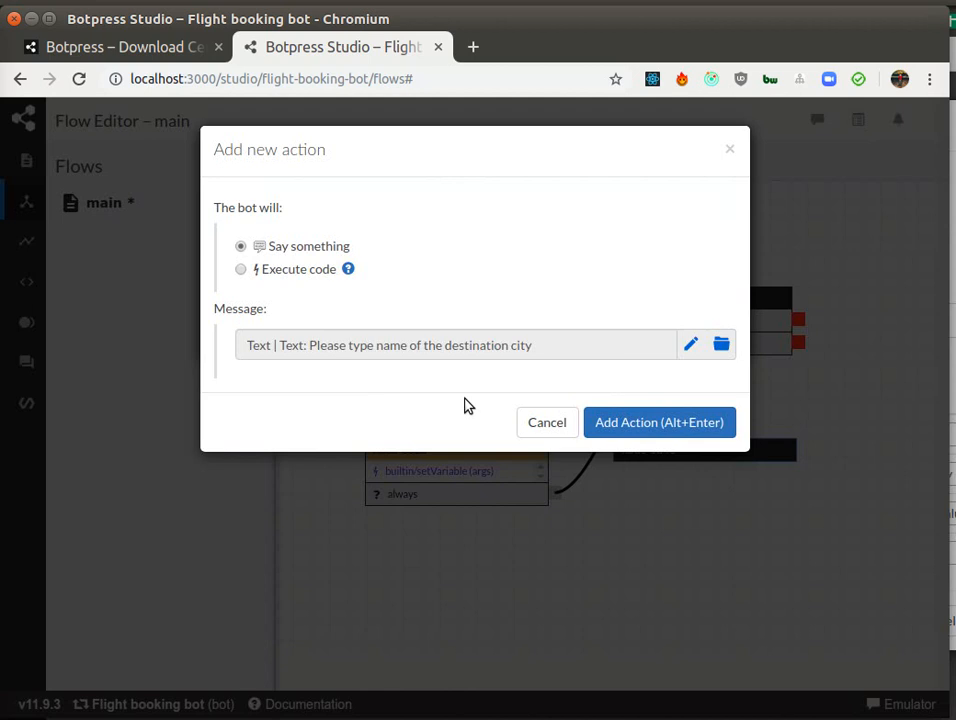
click(652, 420)
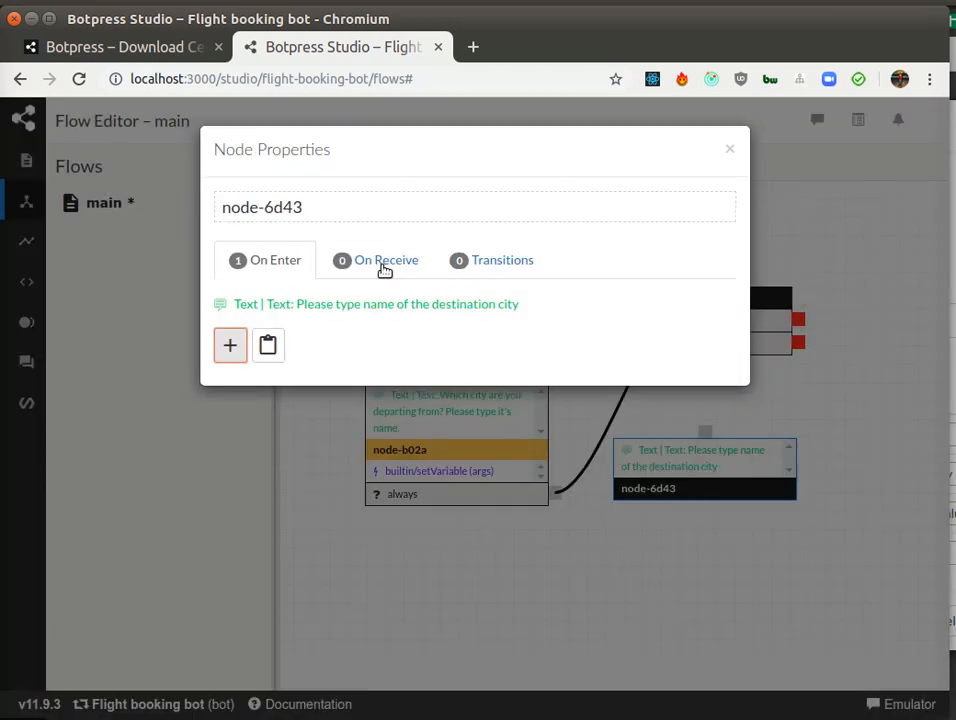
Step: Add an On Receive Set Variable action to node-6d43 with type temp, name toCity and value {{event.payload.text}}, then close properties
click(375, 262)
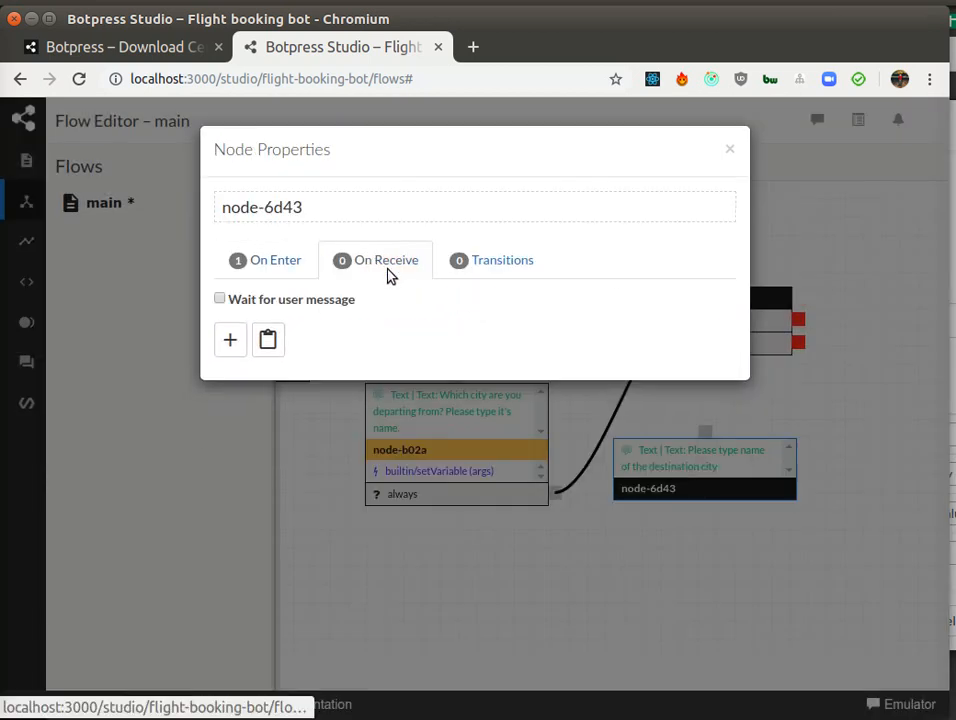
click(226, 336)
click(316, 274)
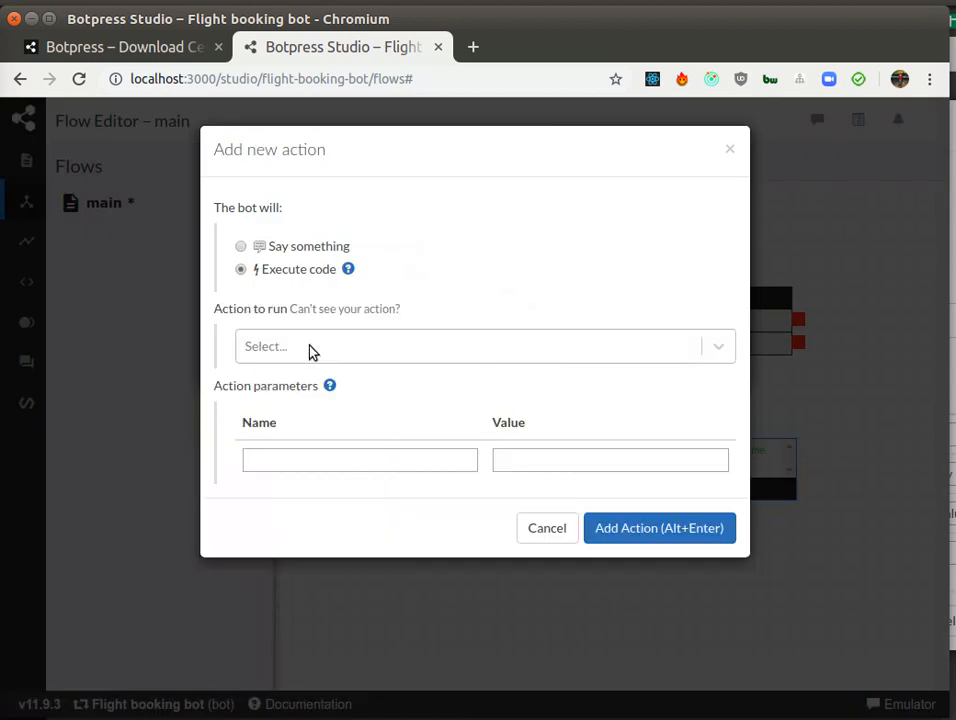
click(312, 352)
text(set)
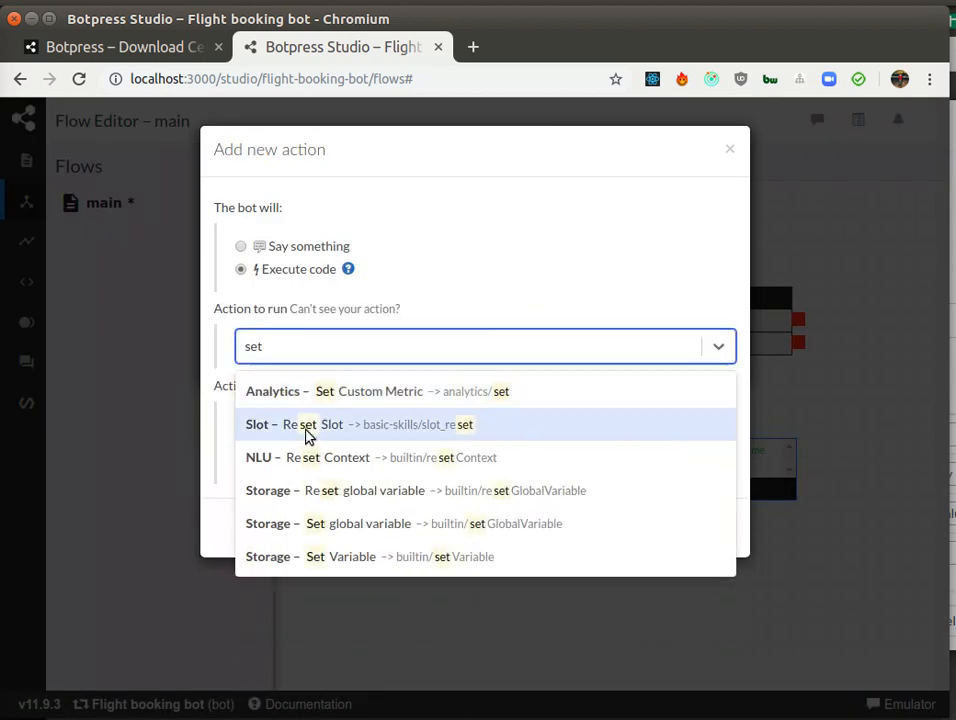
click(373, 555)
text(temp)
click(536, 590)
text(toCity)
click(500, 619)
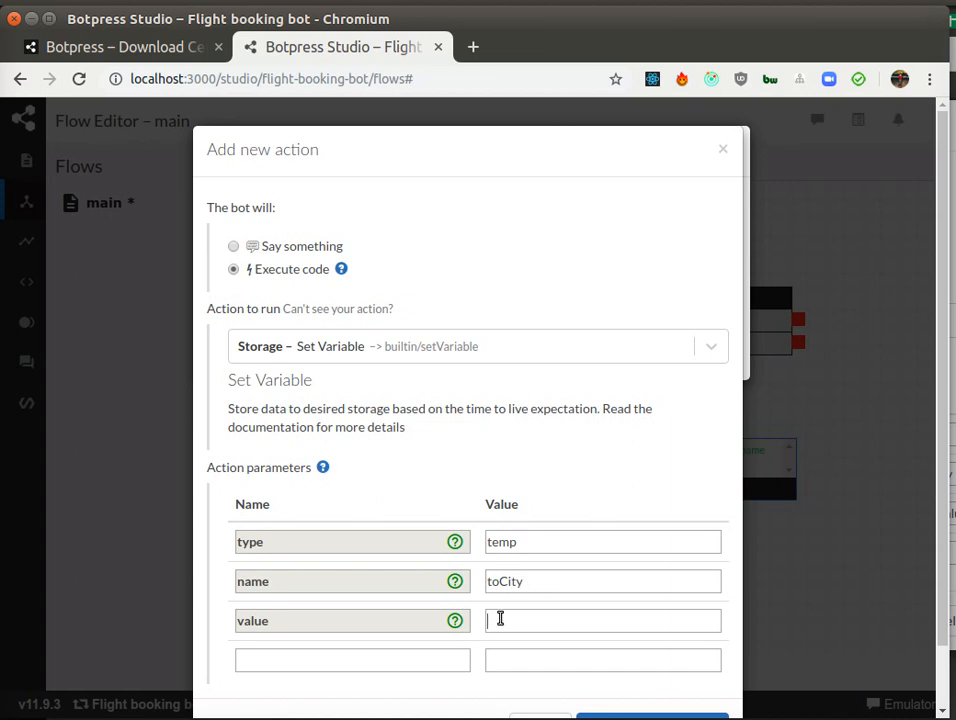
text({{event.payload.text)
scroll(550, 605, down, 2)
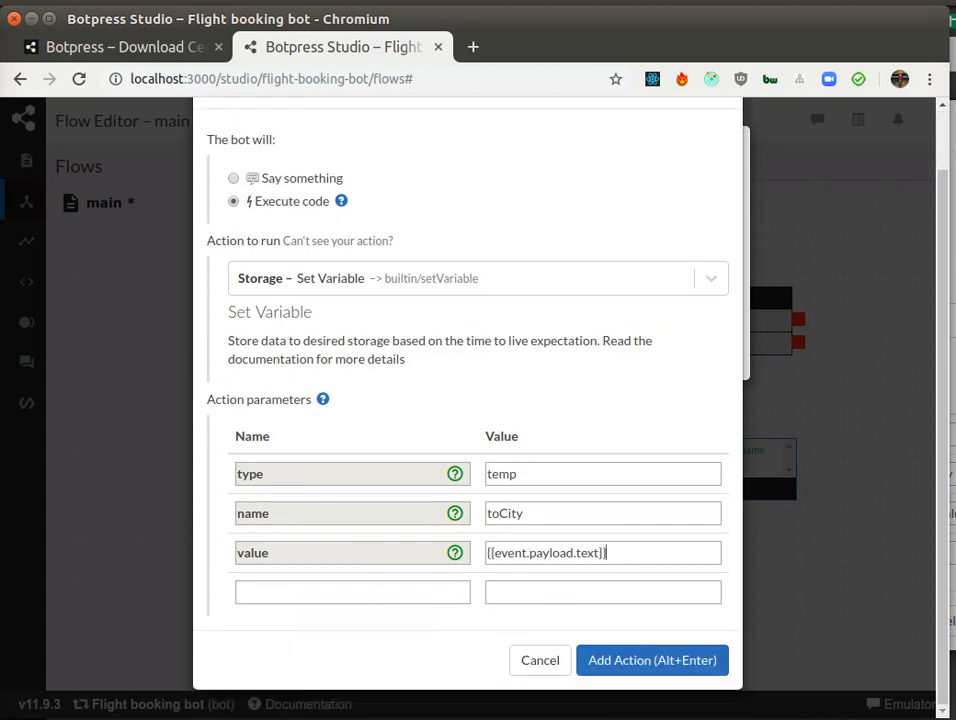
drag(492, 552, 601, 552)
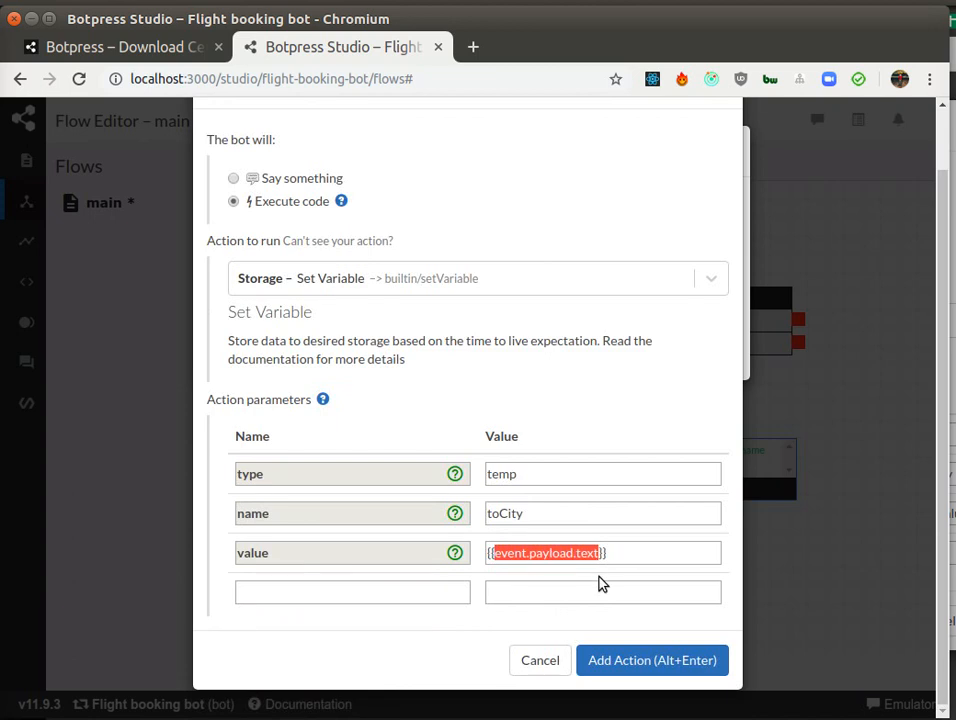
click(629, 661)
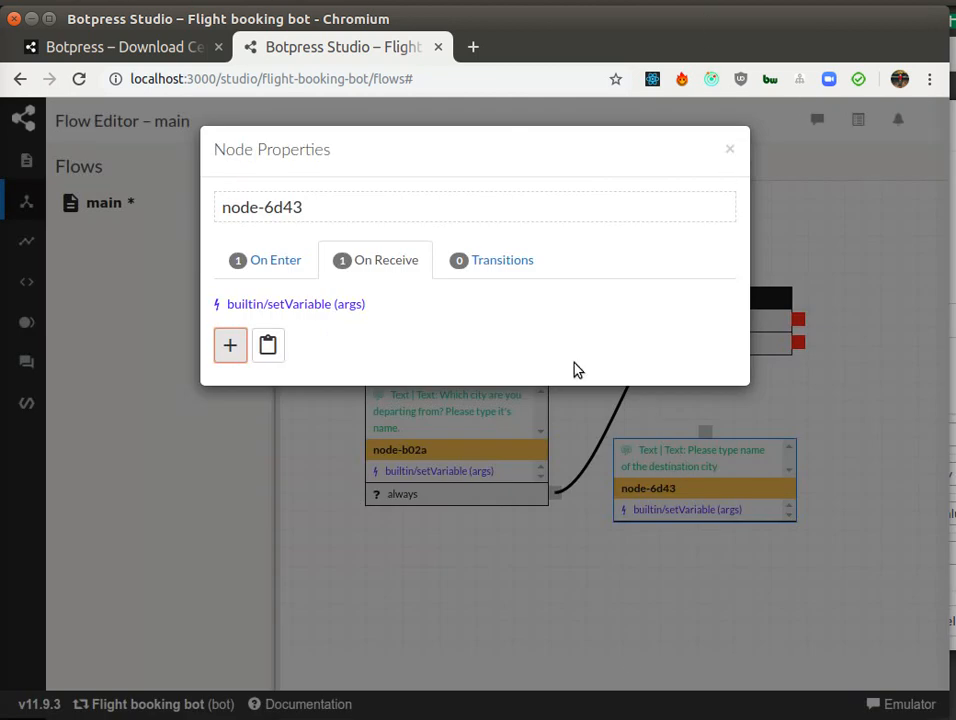
click(730, 149)
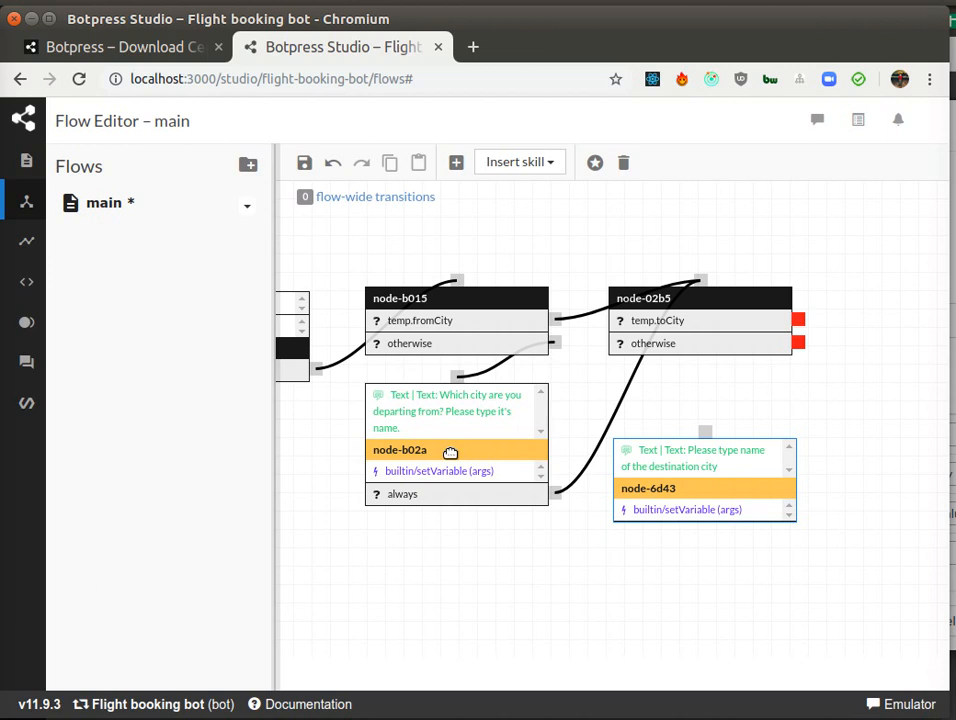
Step: Nudge node-6d43 upward and add an Always transition to it, closing its properties
mouse_move(459, 474)
drag(697, 489, 697, 451)
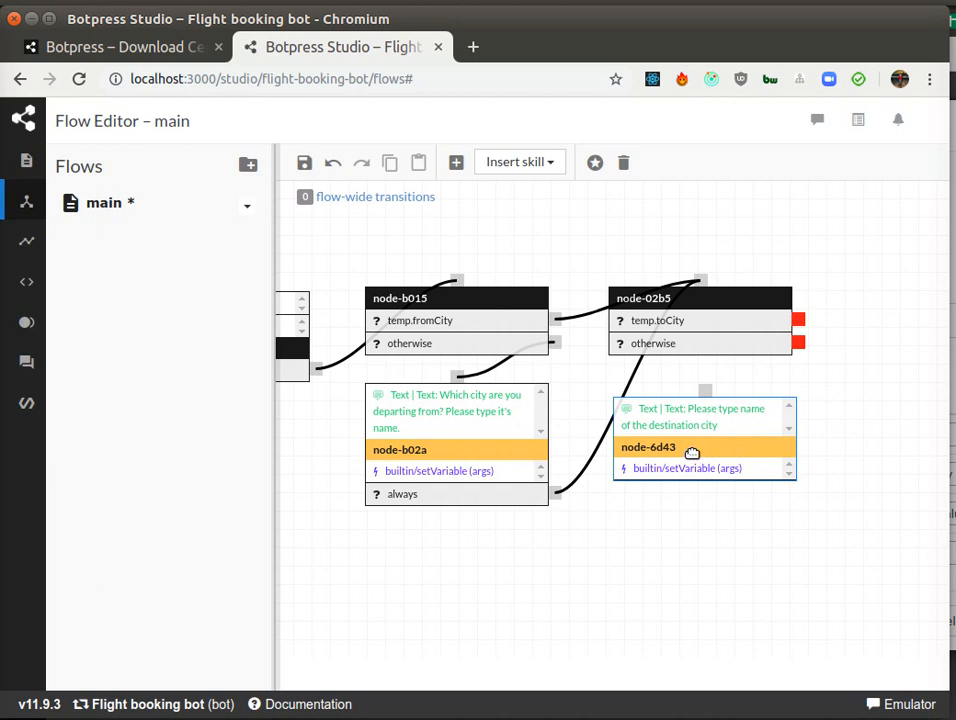
double_click(692, 450)
click(502, 252)
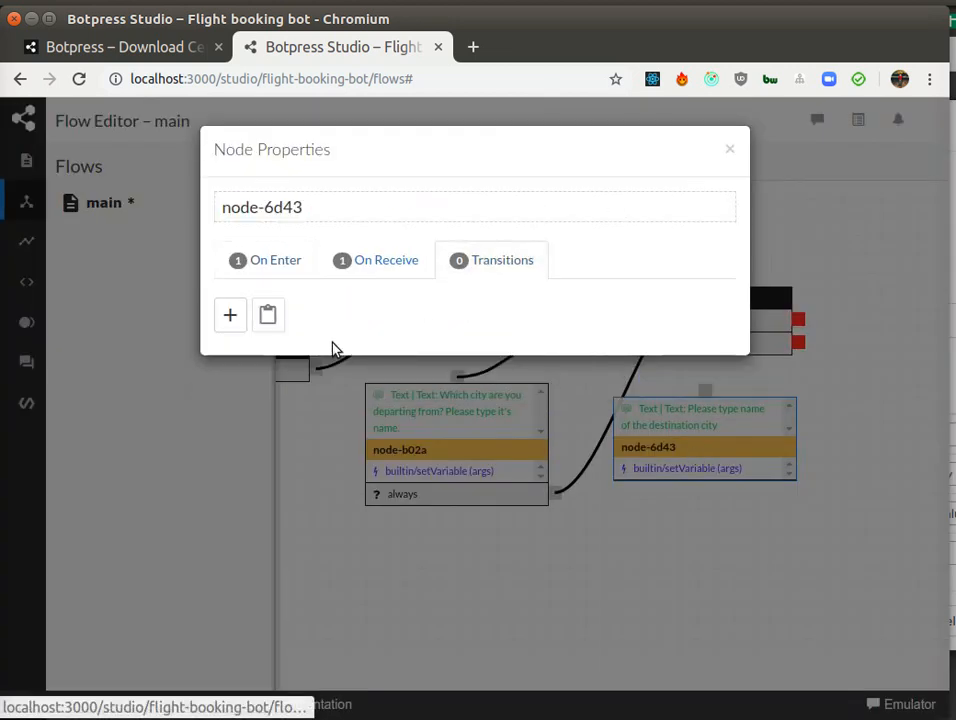
click(238, 315)
click(283, 246)
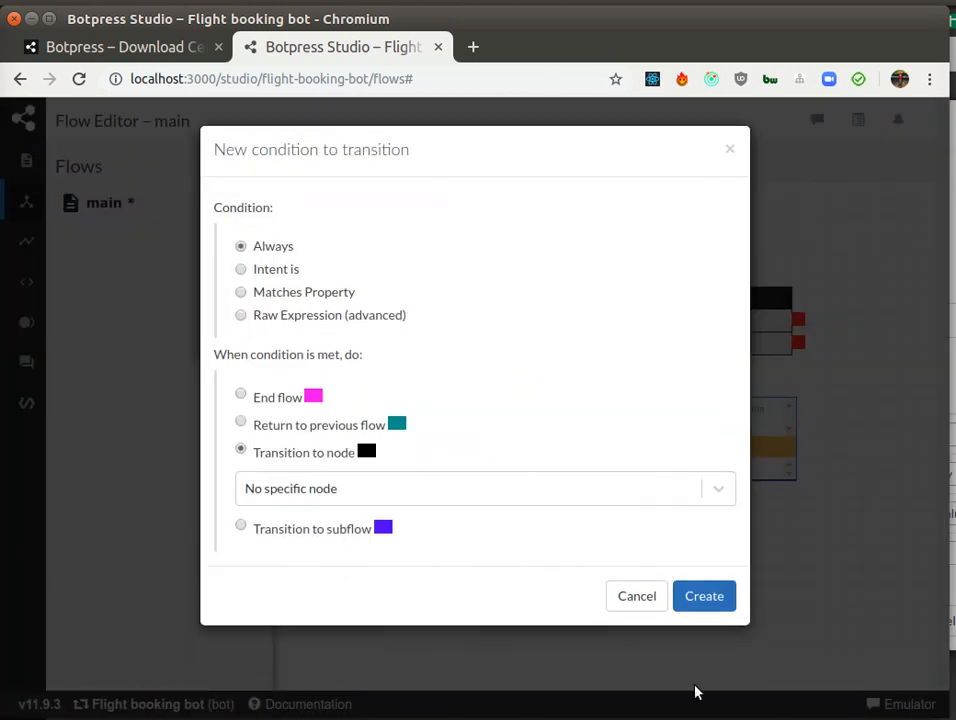
click(703, 600)
click(729, 149)
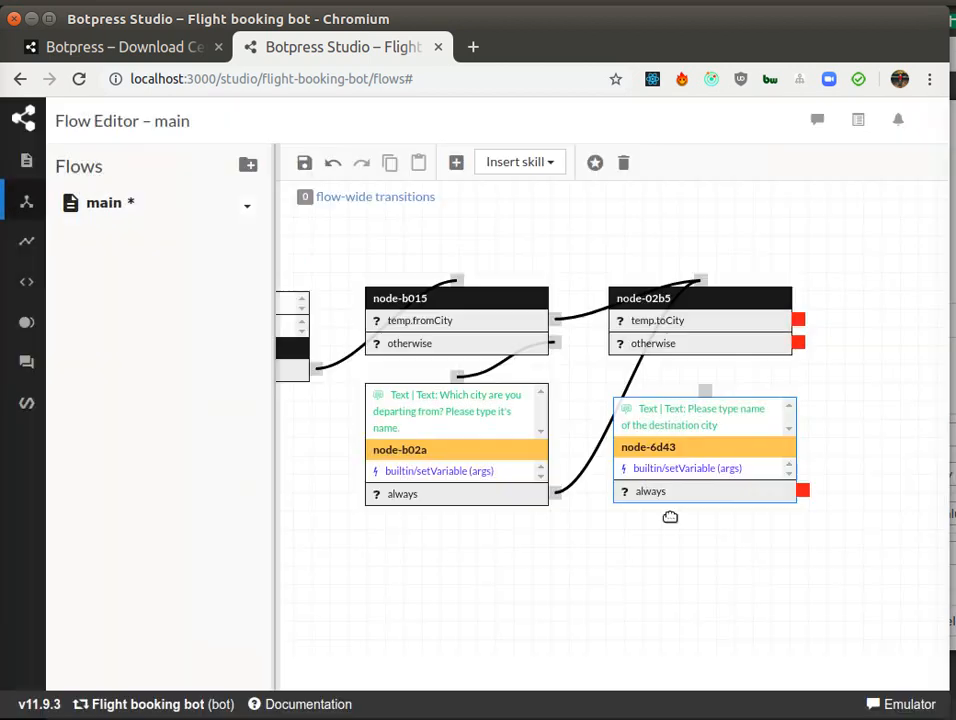
drag(696, 572, 597, 587)
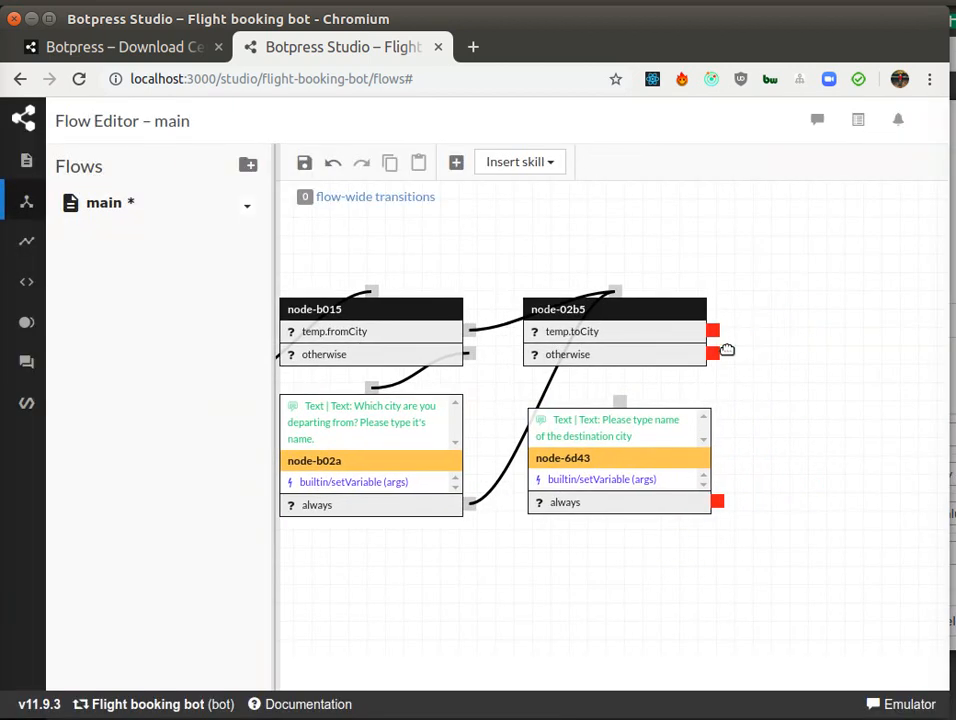
Step: Connect node-02b5's otherwise transition to node-6d43
drag(714, 354, 619, 399)
mouse_move(500, 625)
mouse_down()
mouse_move(755, 587)
mouse_move(516, 613)
mouse_up()
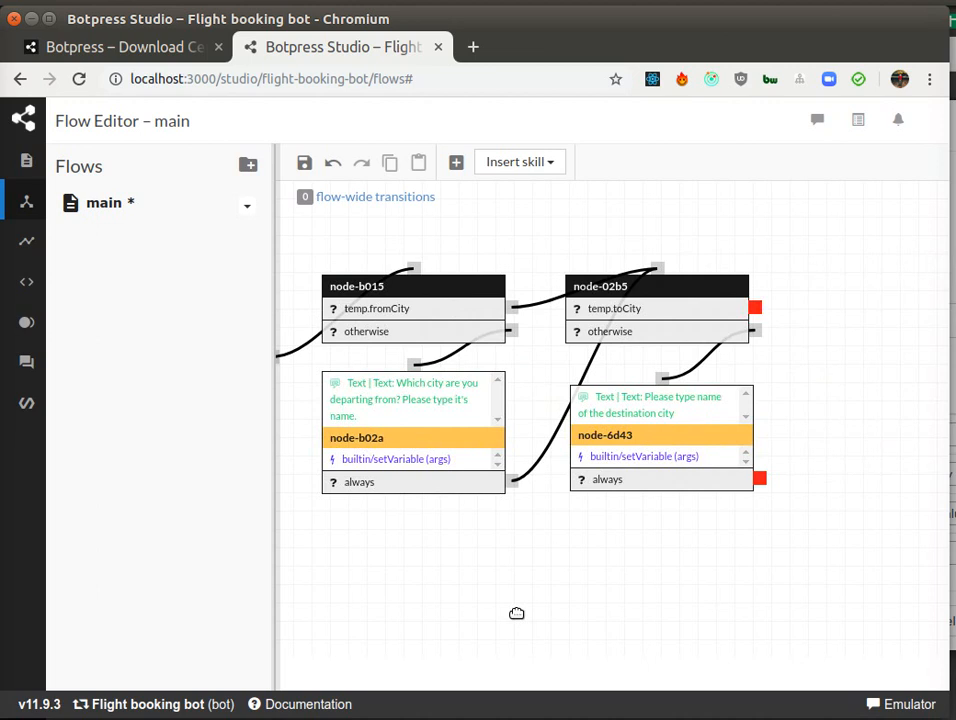
drag(516, 613, 734, 626)
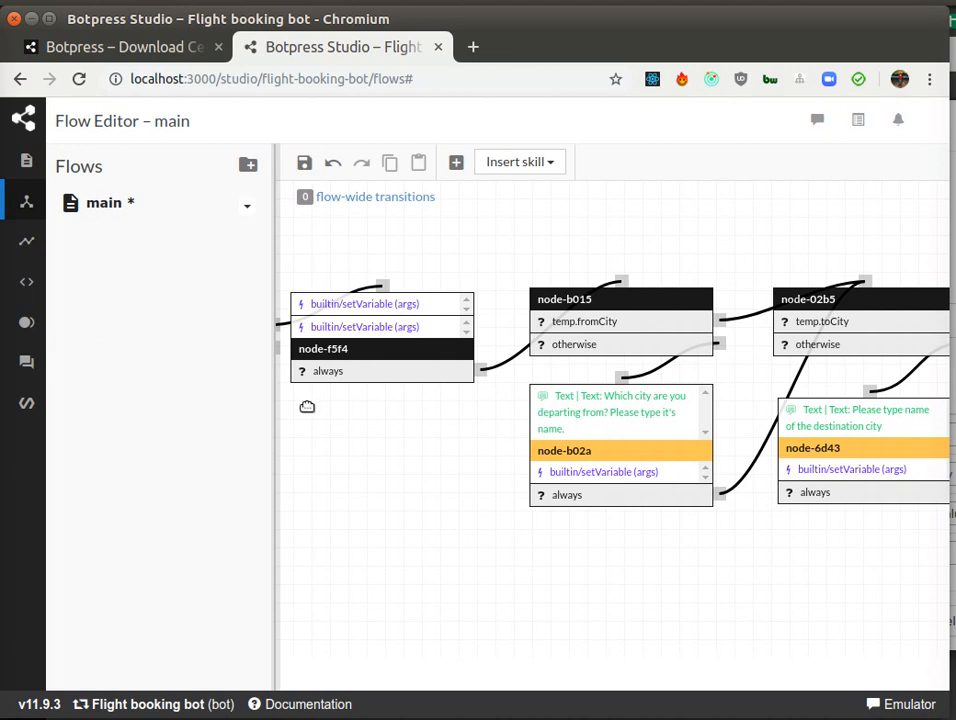
Step: Insert a new node right of node-02b5 and link node-02b5's temp.toCity condition and node-6d43's always transition to it
mouse_move(420, 302)
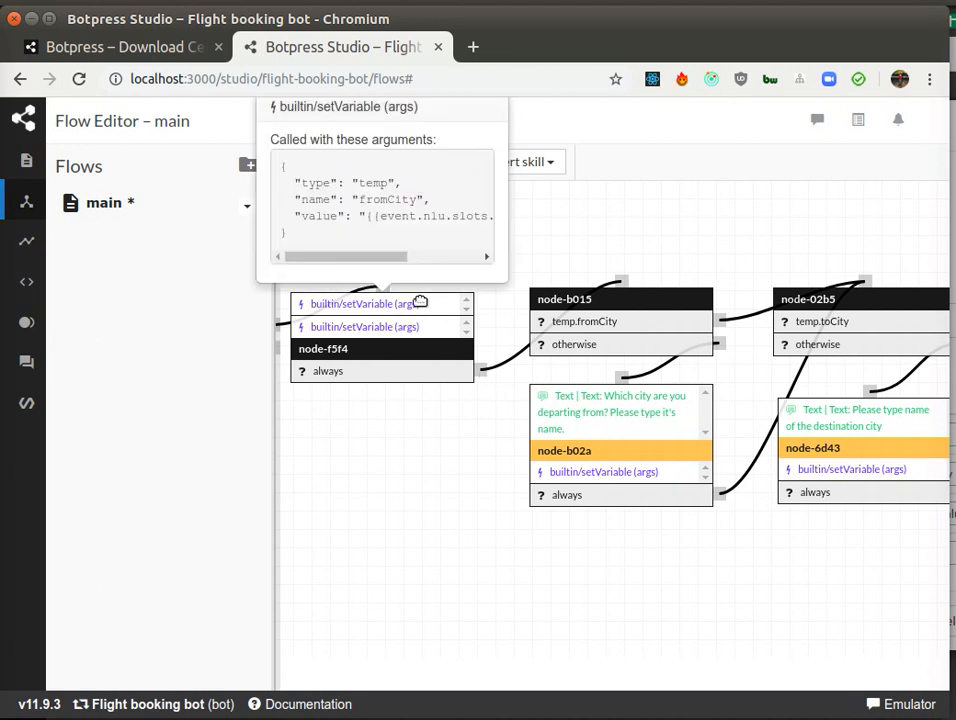
drag(721, 566, 574, 566)
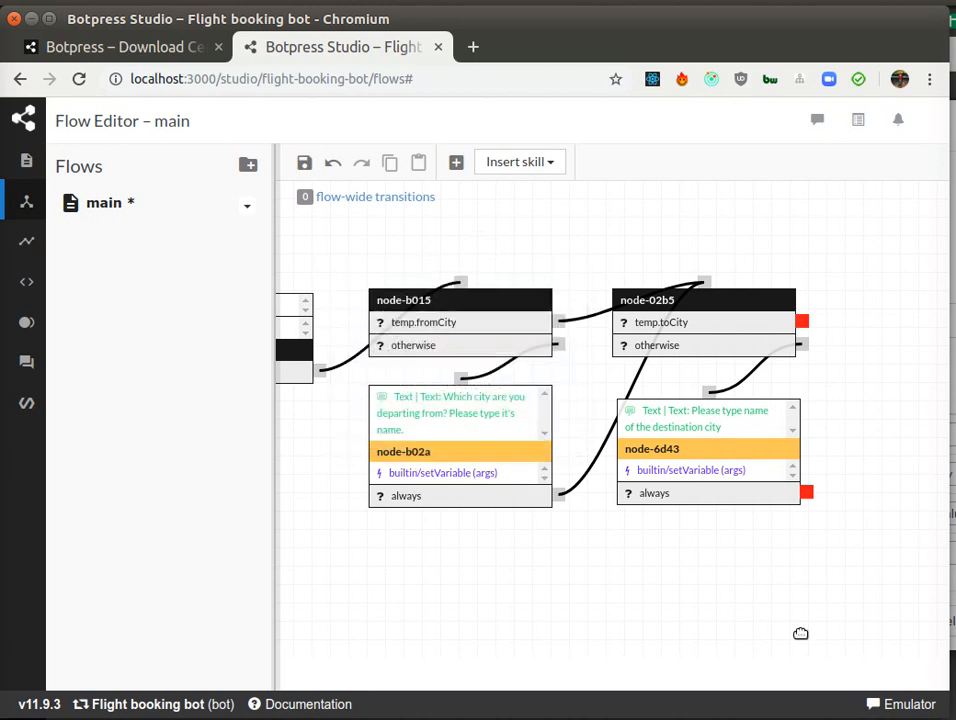
drag(790, 607, 508, 604)
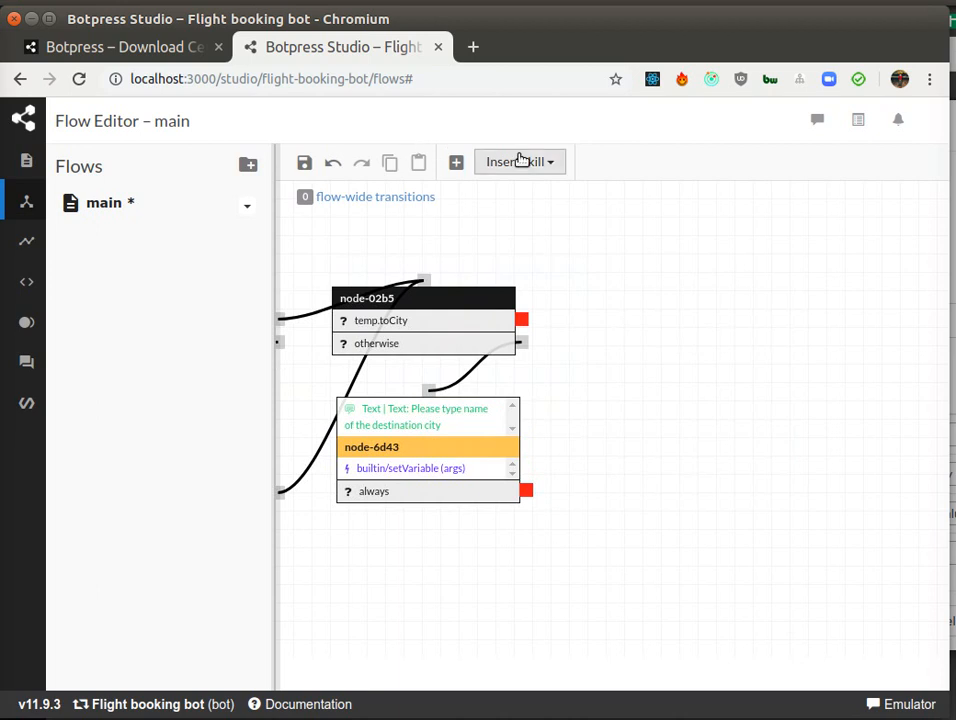
click(456, 162)
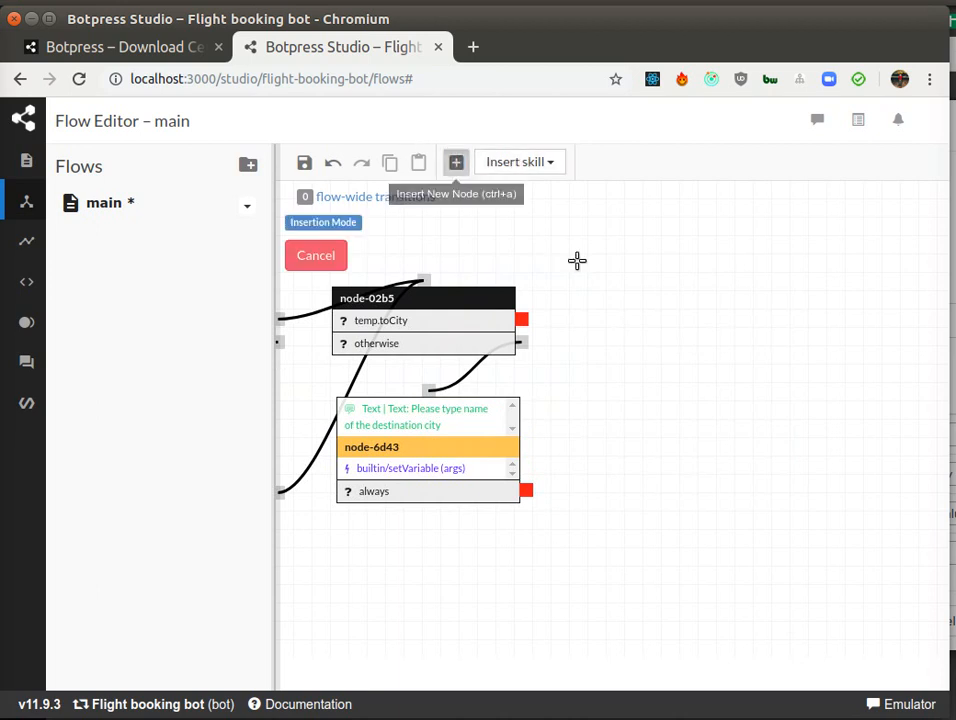
click(625, 309)
drag(657, 311, 658, 298)
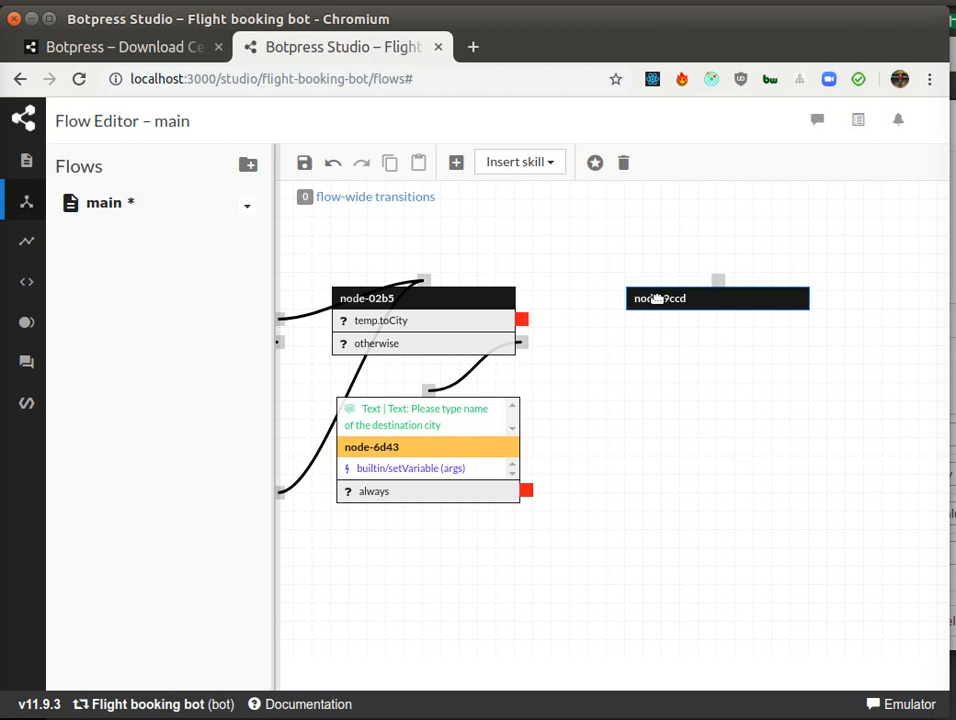
drag(522, 318, 719, 280)
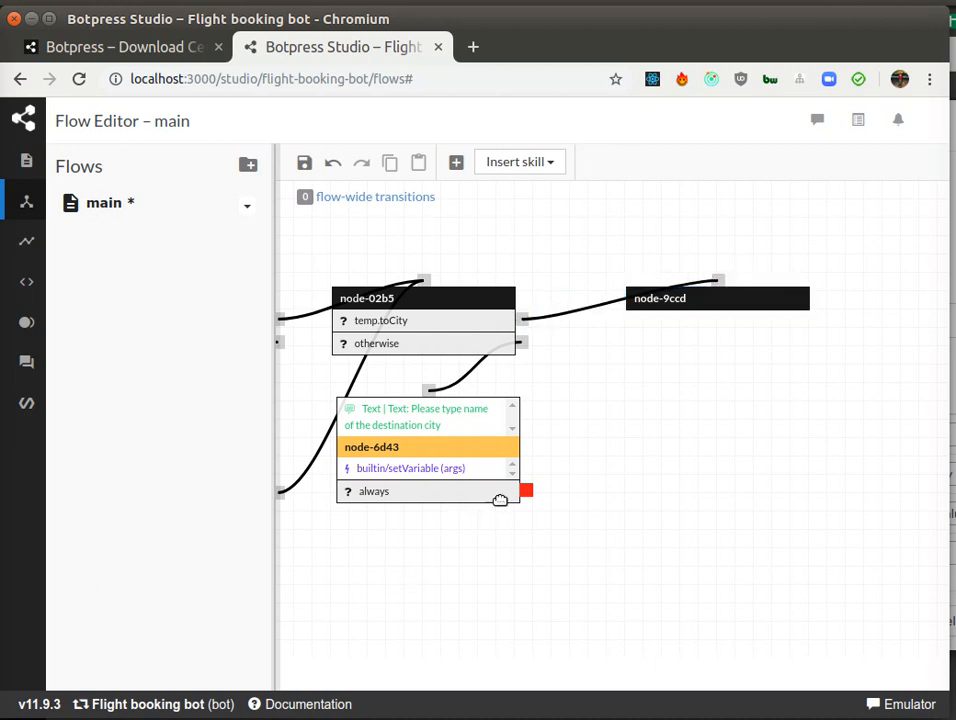
drag(526, 490, 711, 289)
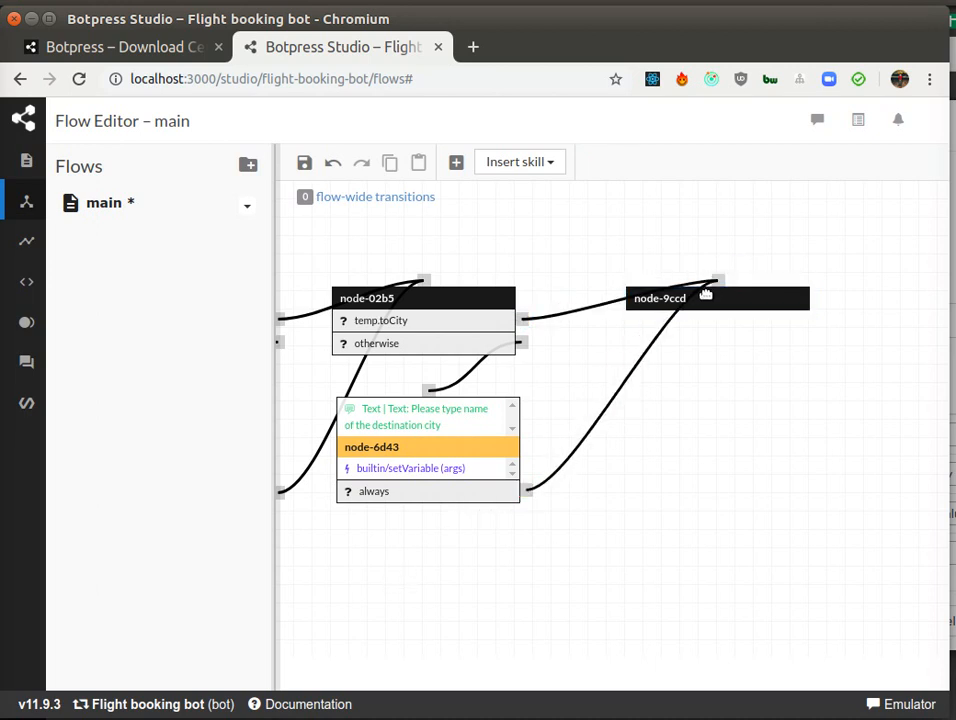
Step: Give node-9ccd an On Enter text message "OK, I'll book a ticket for you for a flight from {{temp.fromCity}} to {{temp.toCity}}."
double_click(711, 289)
click(230, 318)
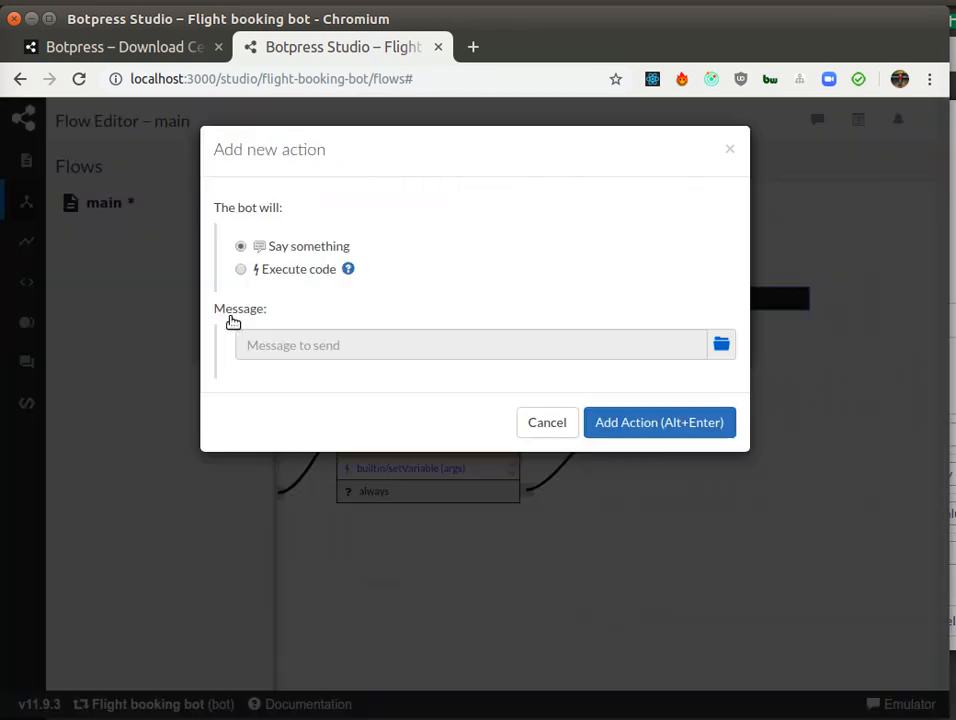
click(722, 344)
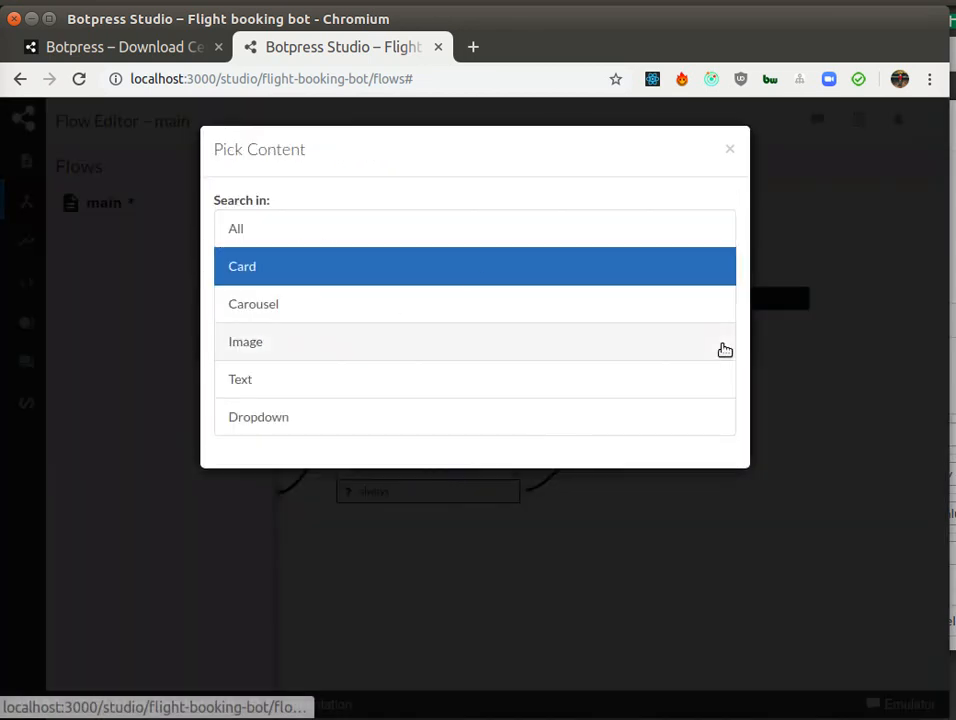
click(300, 372)
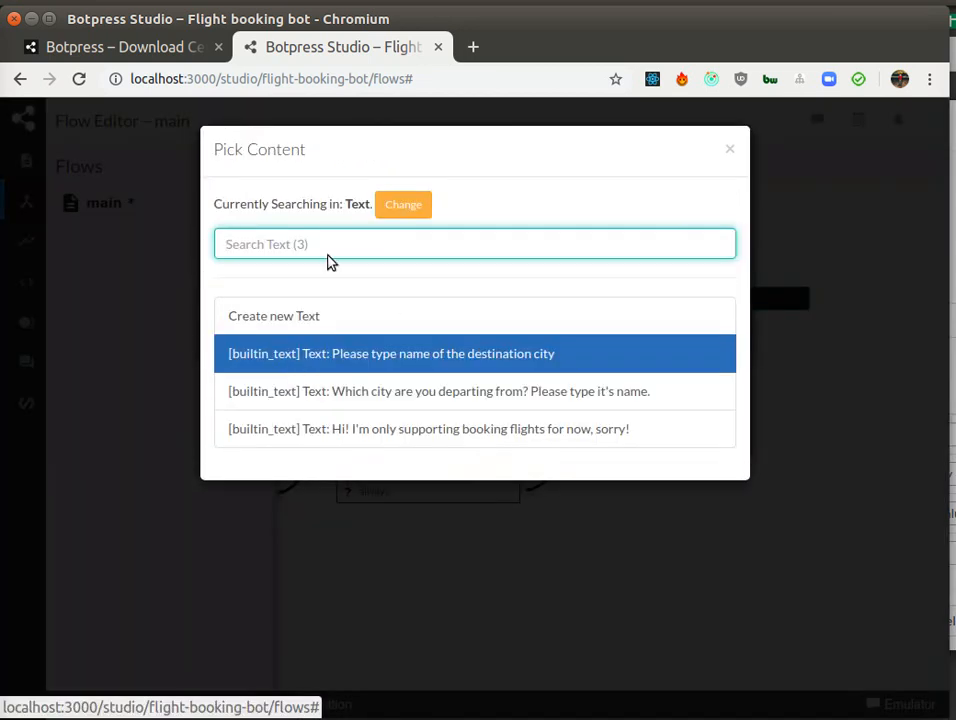
click(284, 316)
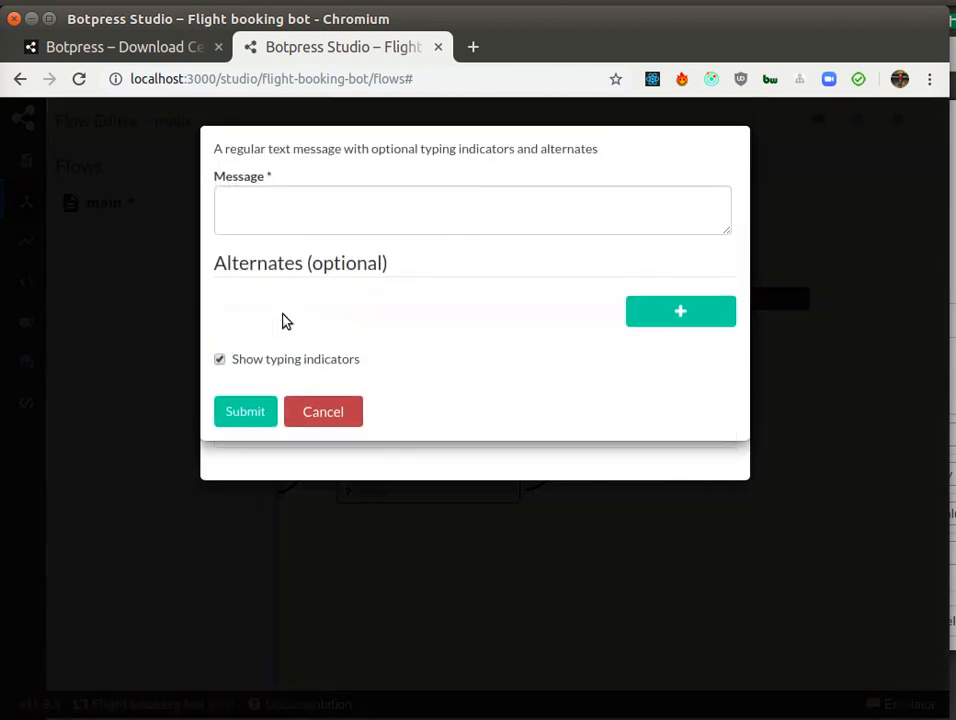
click(323, 216)
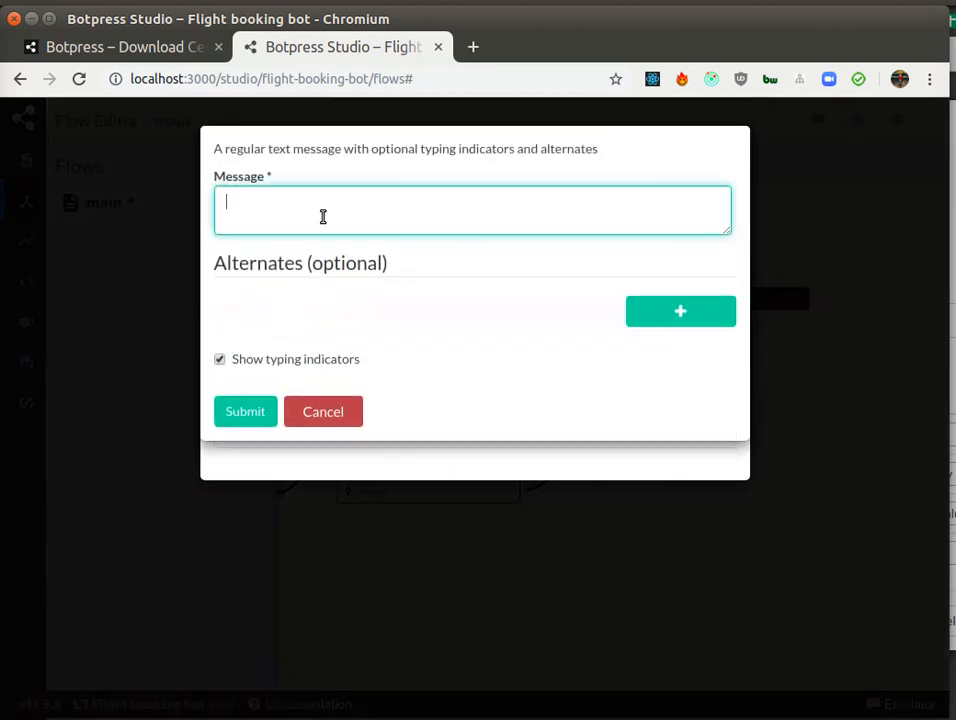
text(OK, I'll book a ticket for you for)
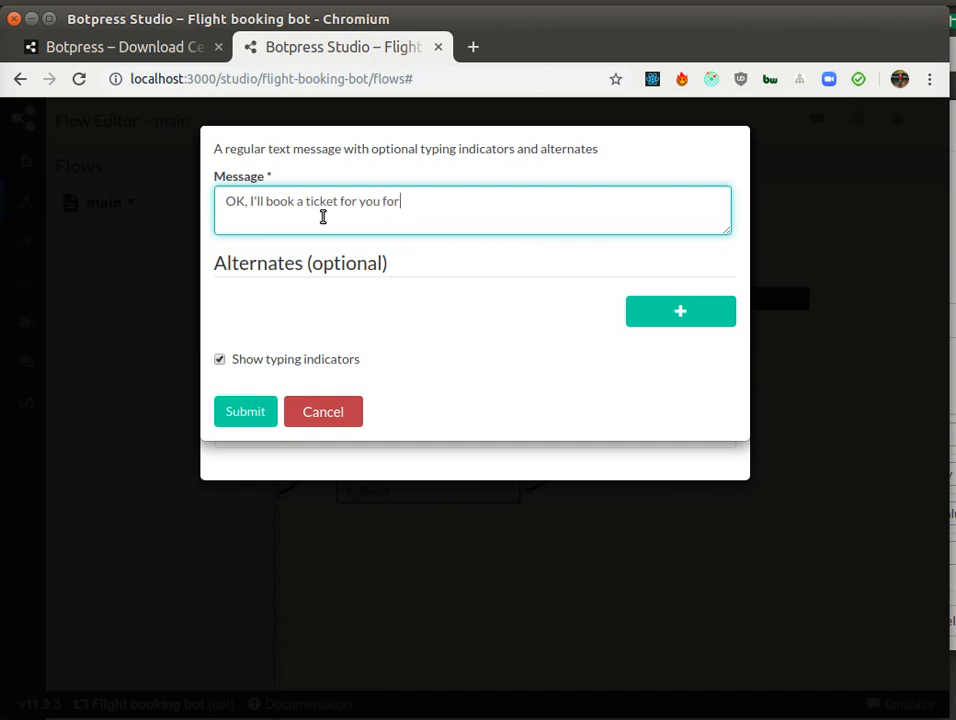
text( a flight from {{temp.fromCity}})
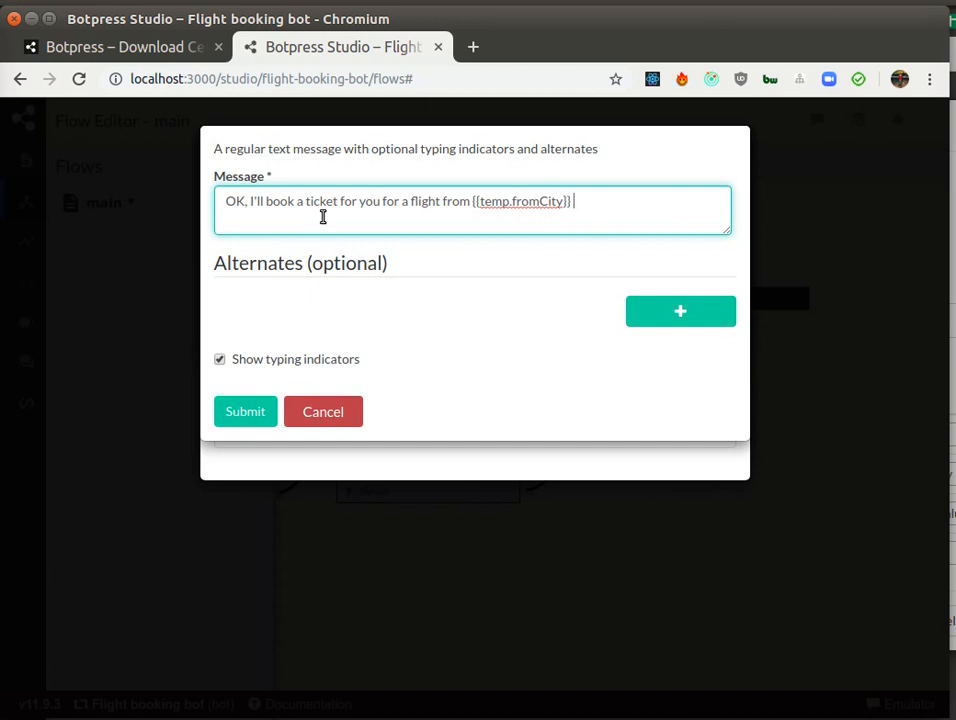
text(to {{temp.toCity)
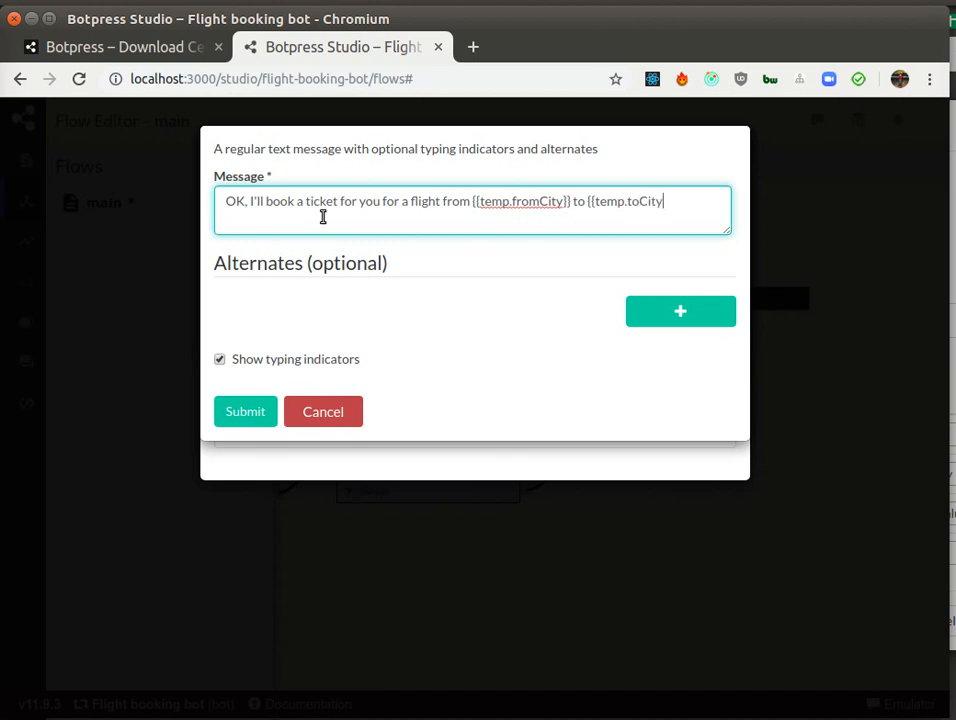
text(}}.)
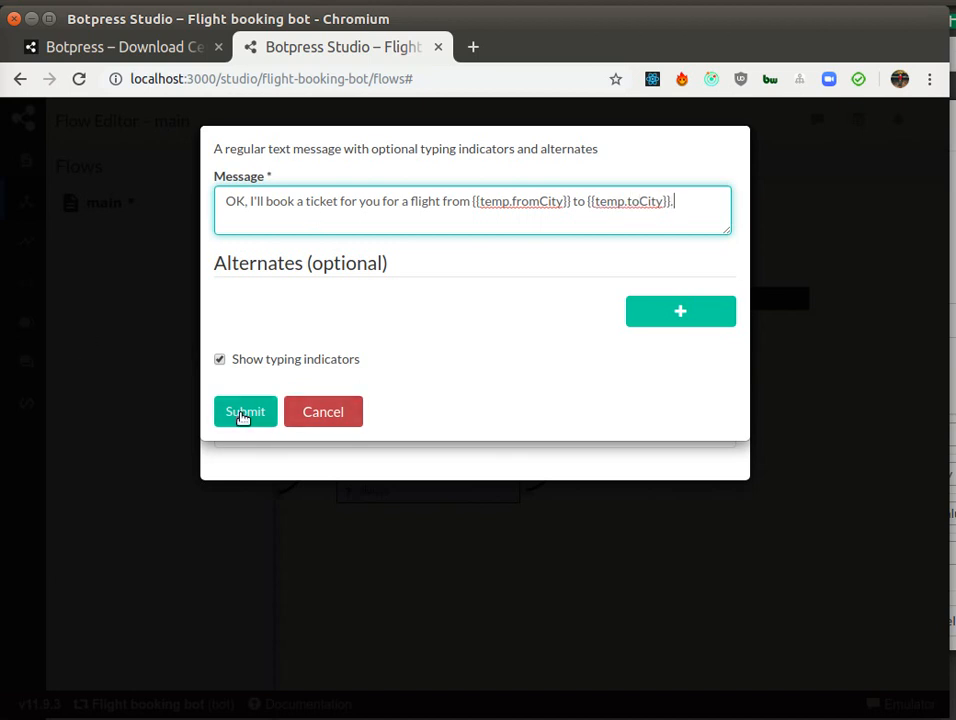
click(243, 414)
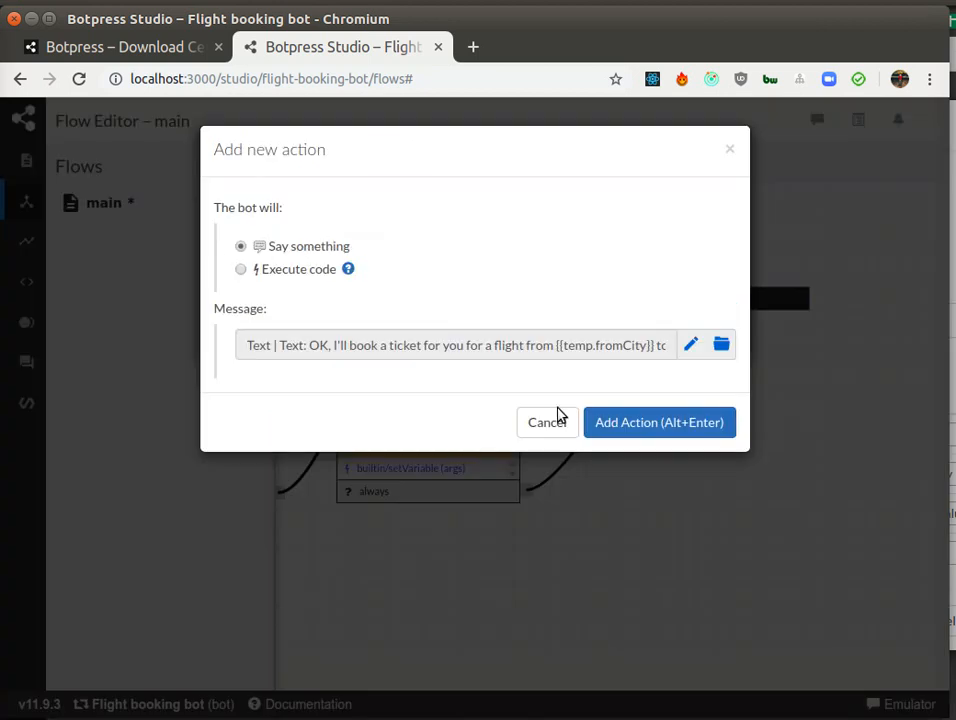
click(623, 426)
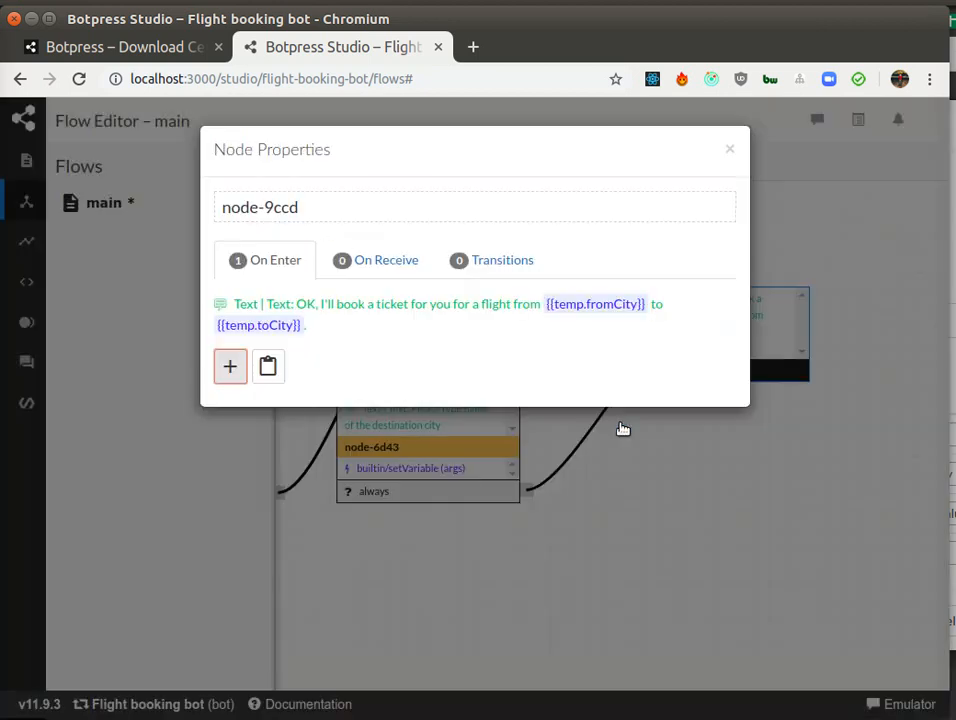
click(729, 149)
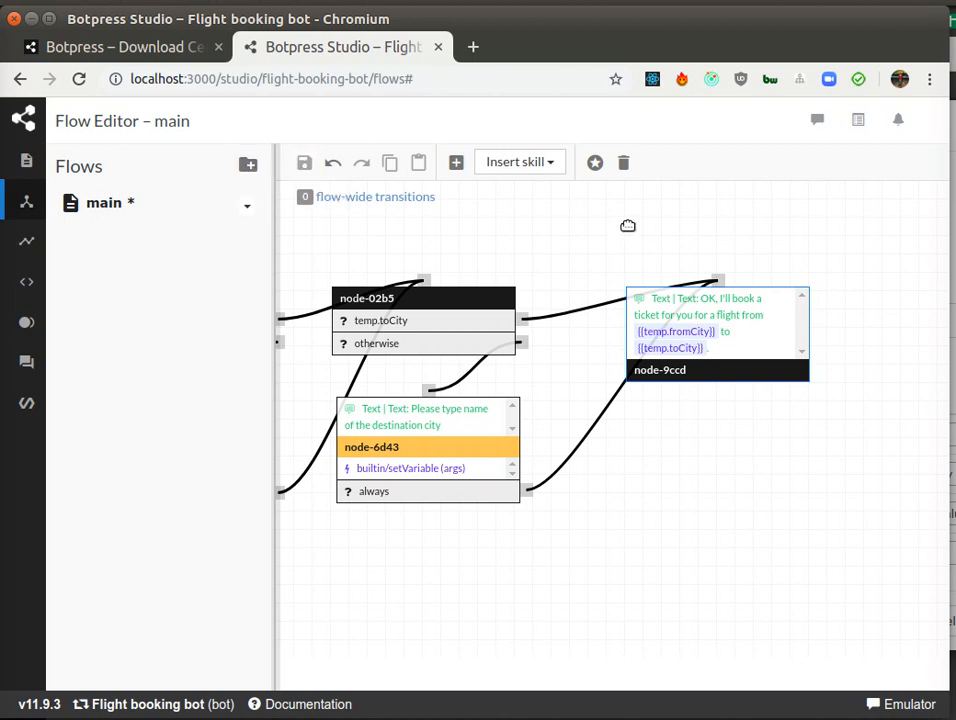
Step: Open the emulator, send "I want to fly to Paris" and answer the departure question with London
click(818, 121)
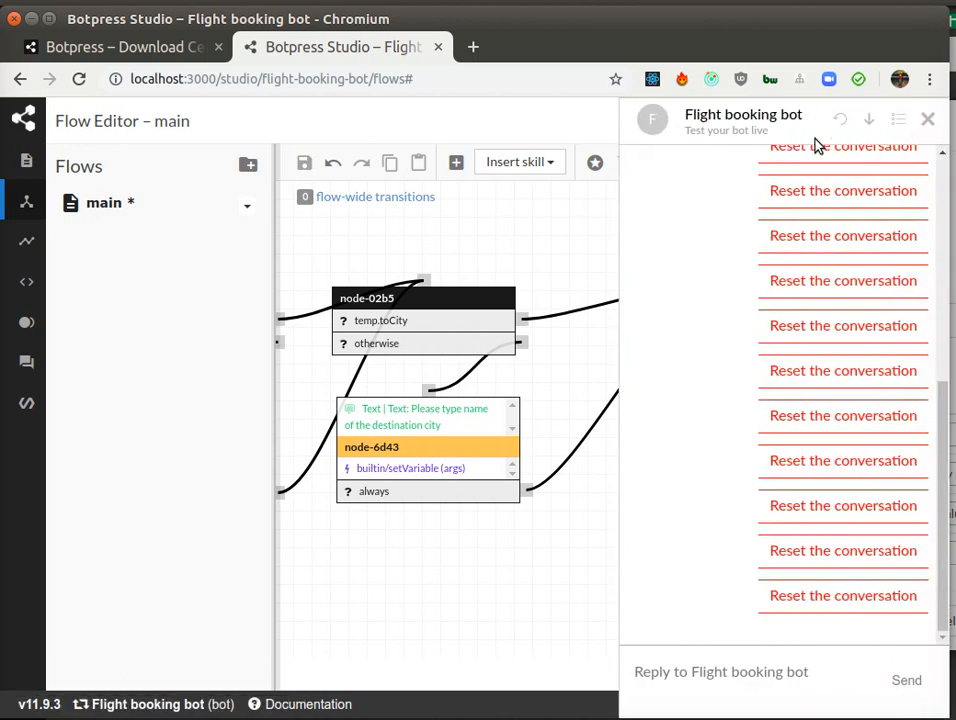
click(765, 665)
text(I want to fly to Paris)
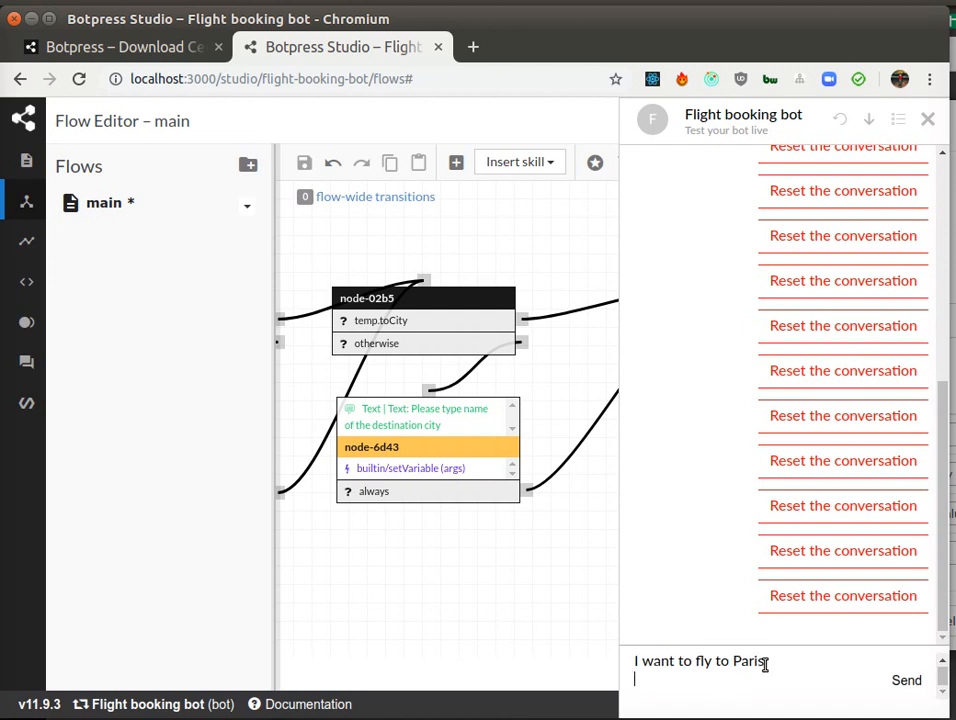
key(BackSpace)
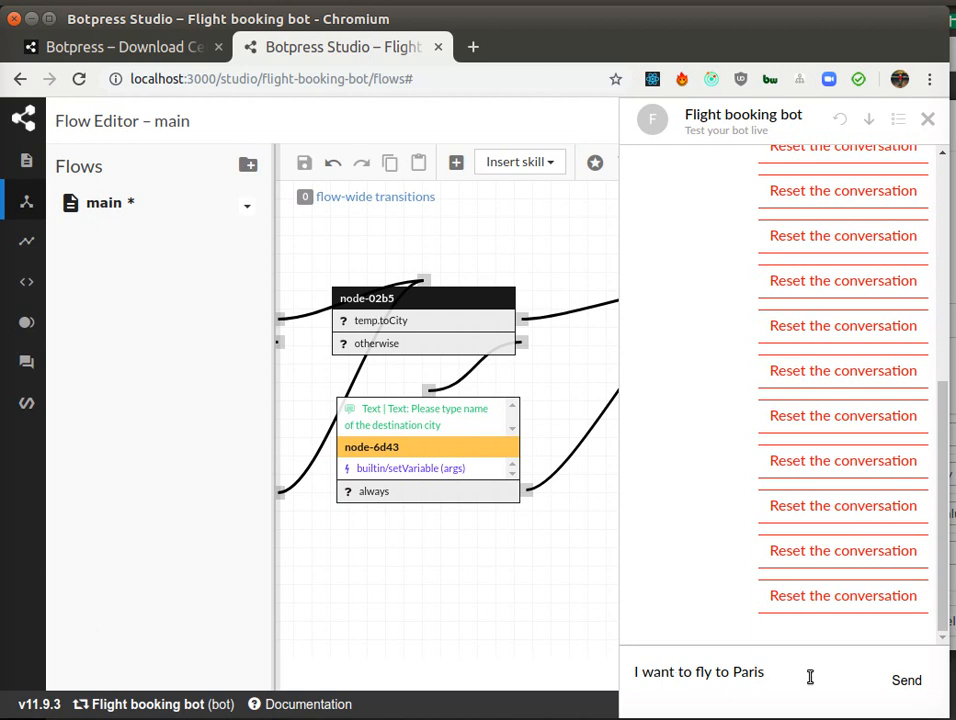
key(Return)
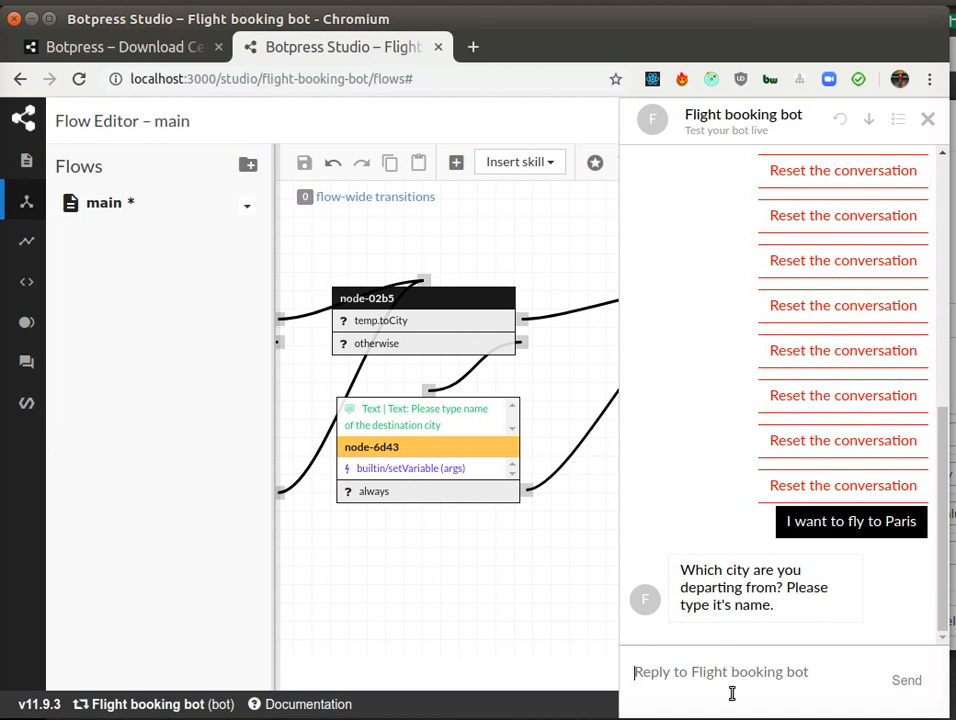
text(London)
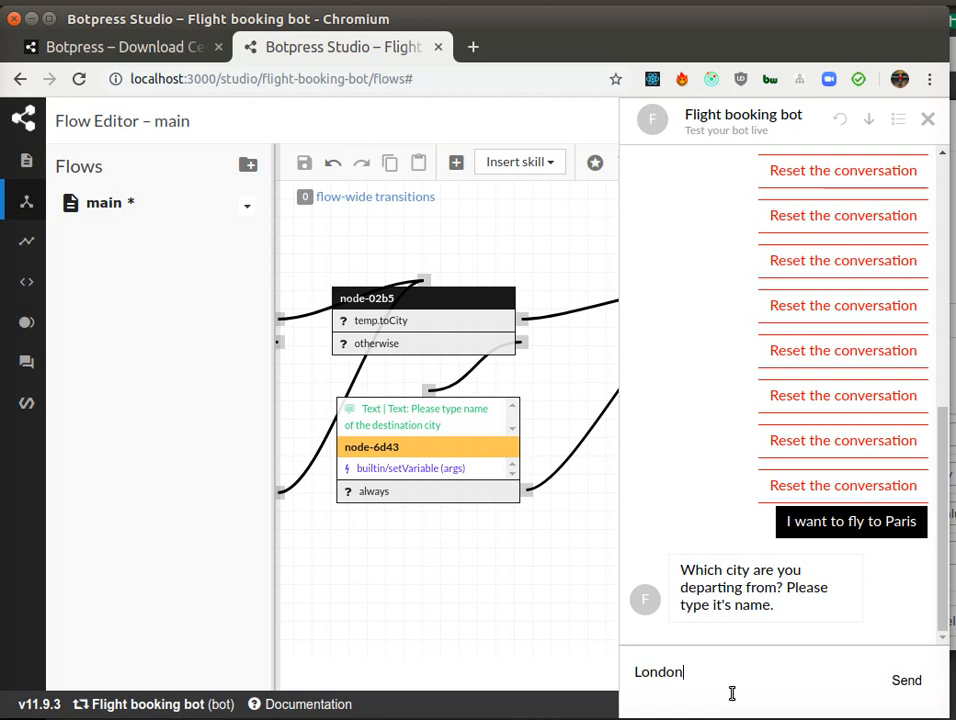
key(Return)
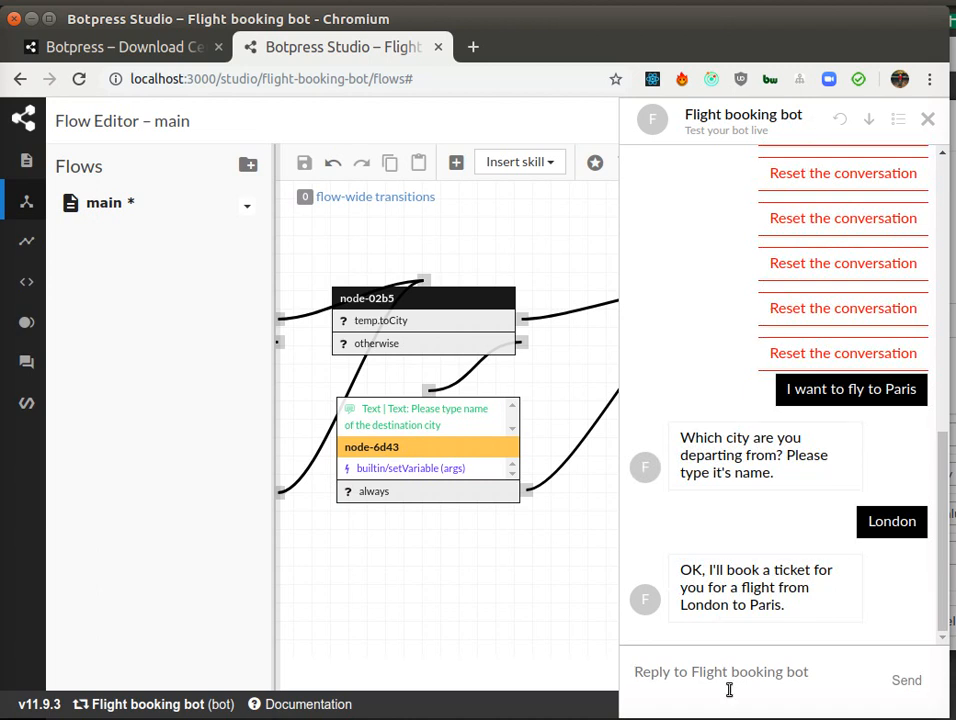
Step: Send the test message "I want to fly from Berlin to Paris" in the emulator
triple_click(820, 386)
key(ctrl+c)
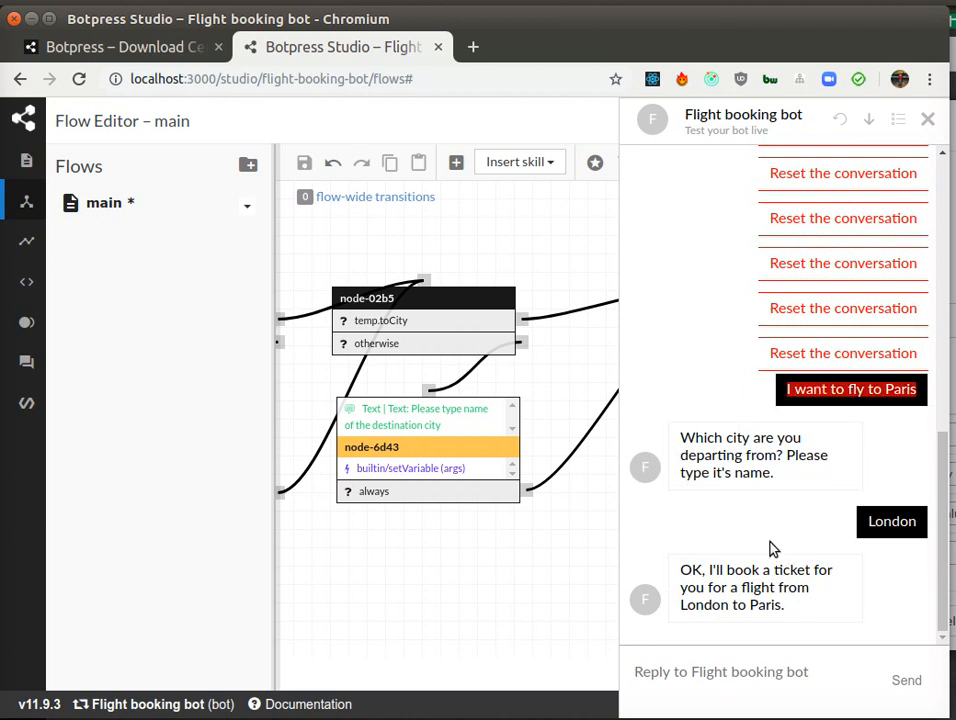
click(714, 672)
key(ctrl+v)
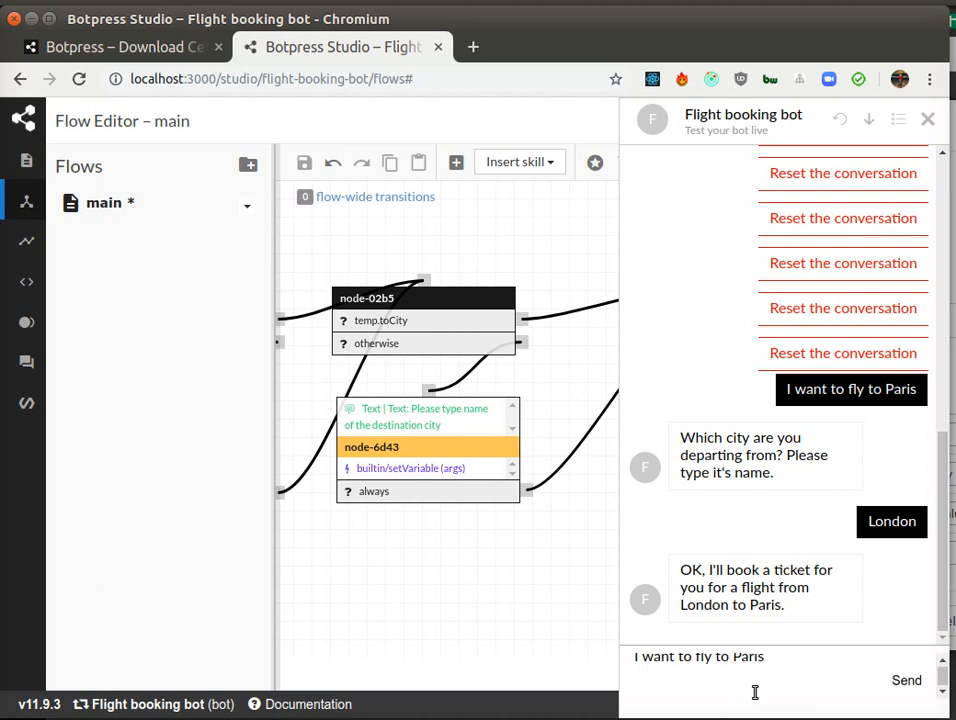
key(BackSpace)
key(Left)
key(Left)
key(Left)
key(Left)
key(Left)
key(Left)
key(Left)
key(Left)
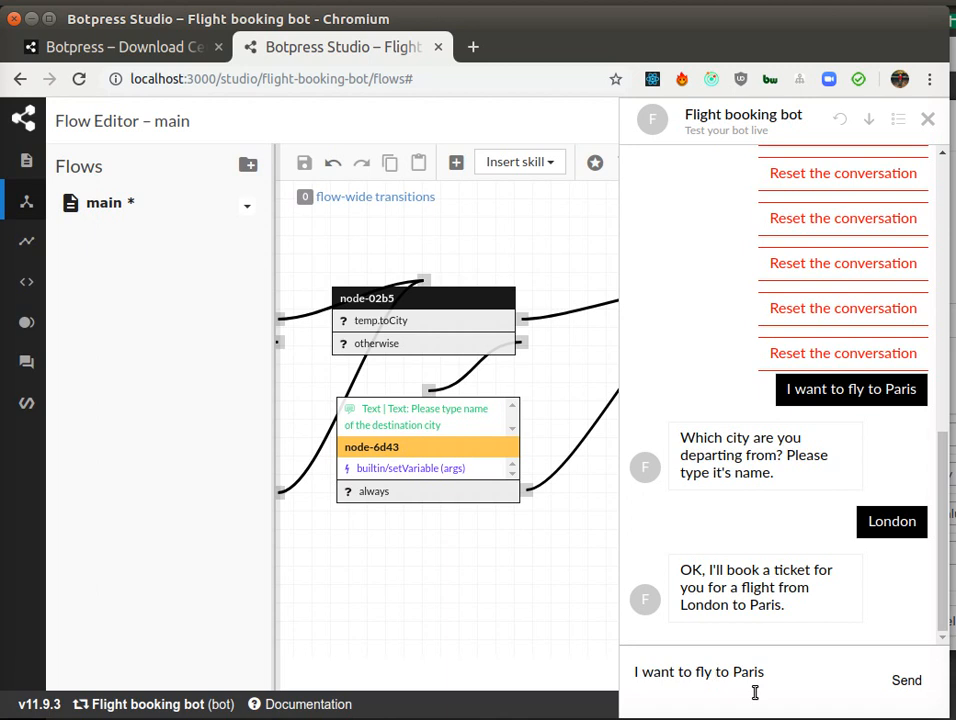
text(from )
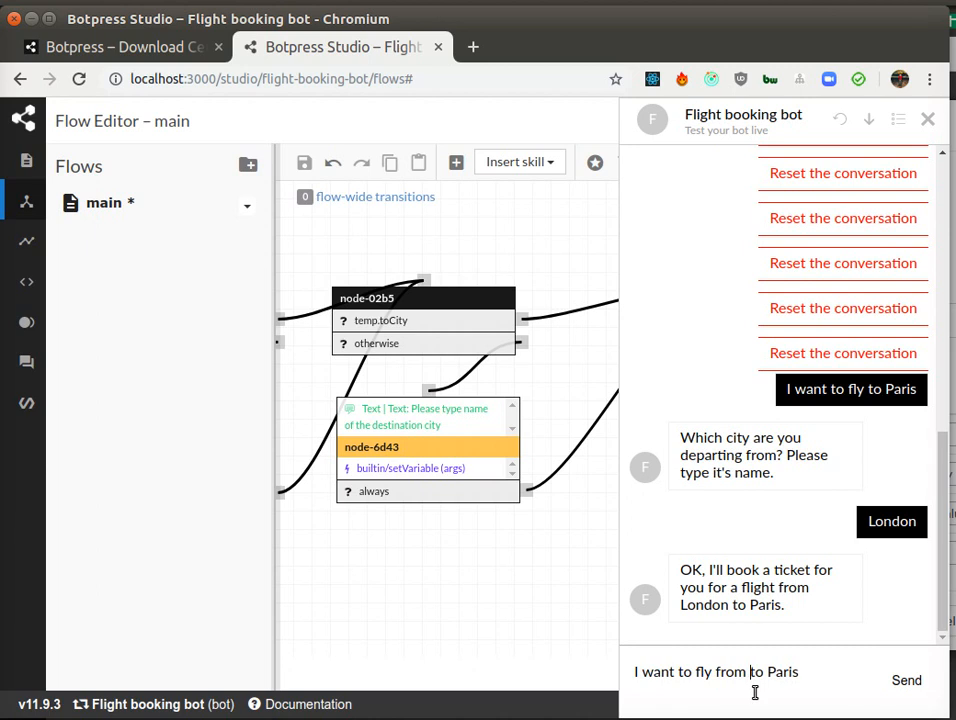
text(Berlin)
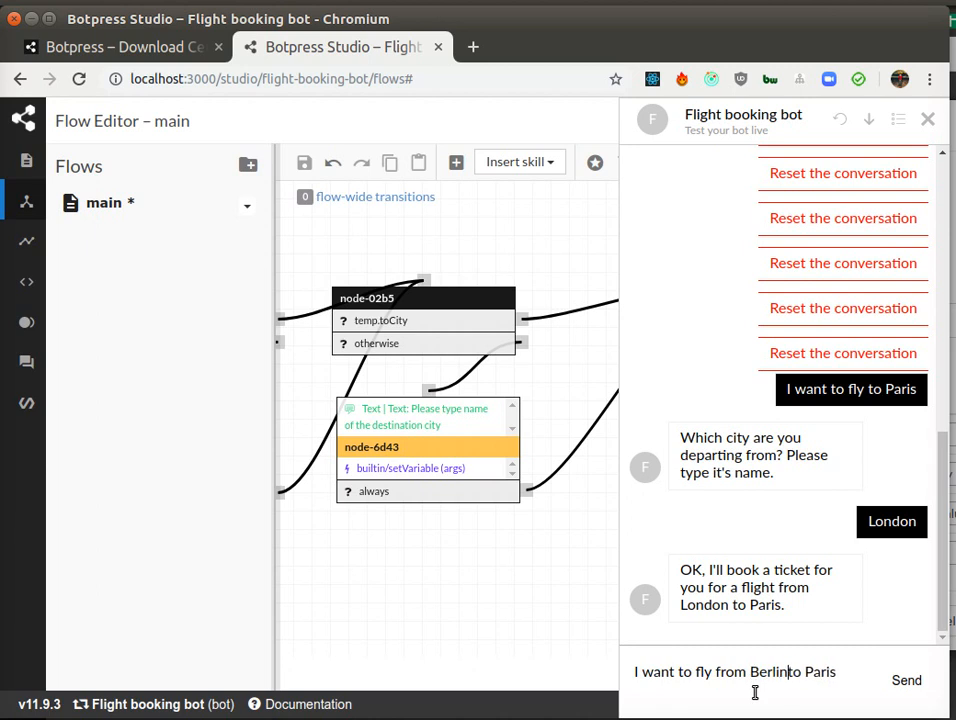
key(Return)
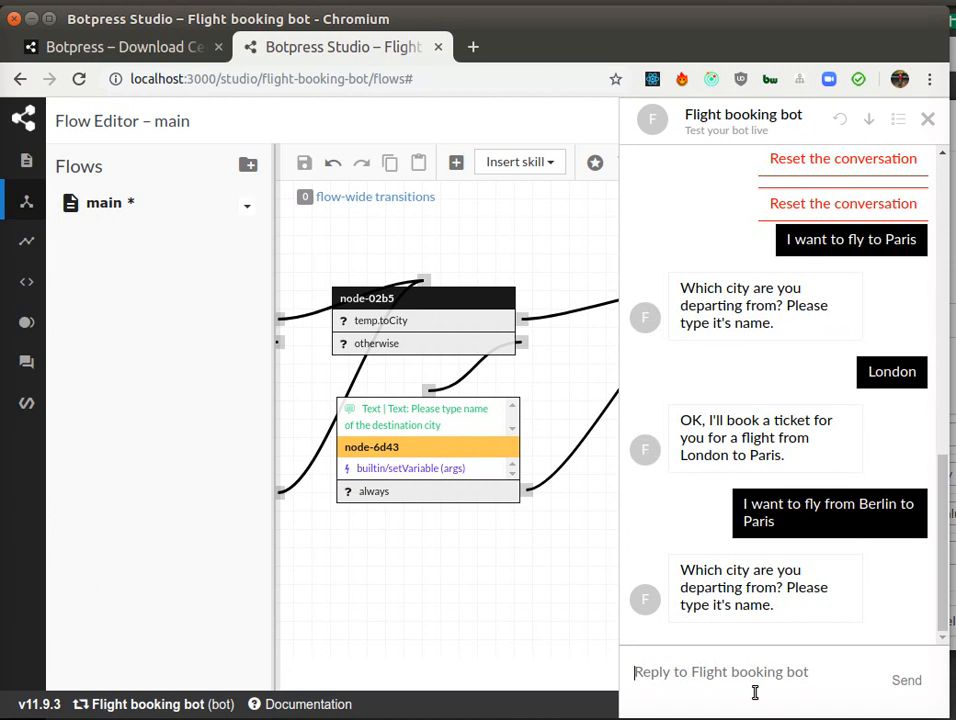
Step: Answer the bot's departure city question with Berlin
double_click(870, 505)
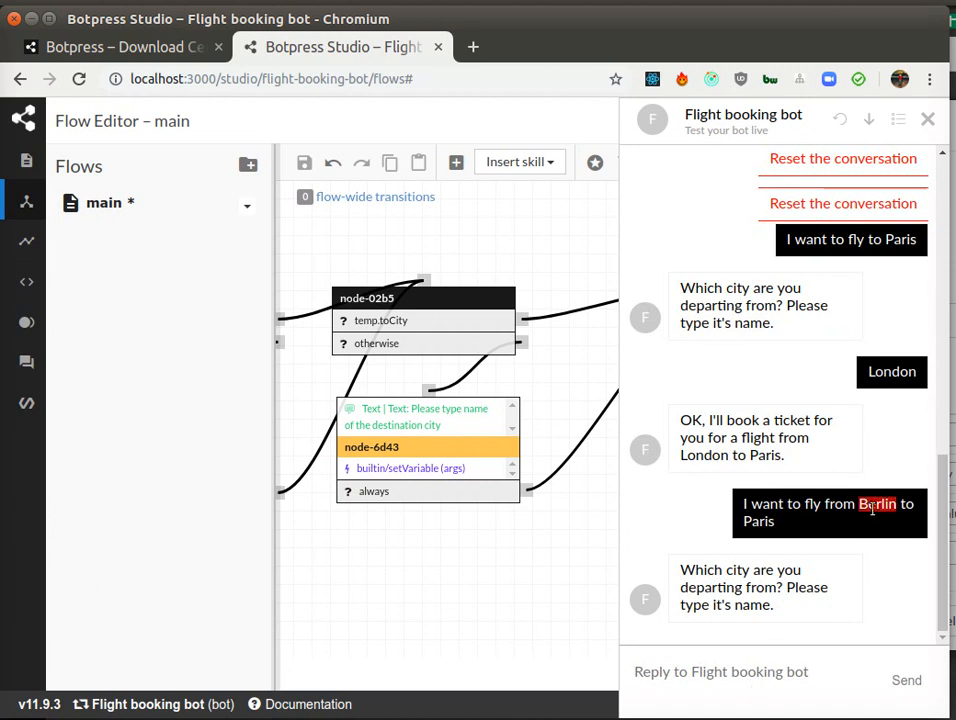
click(705, 688)
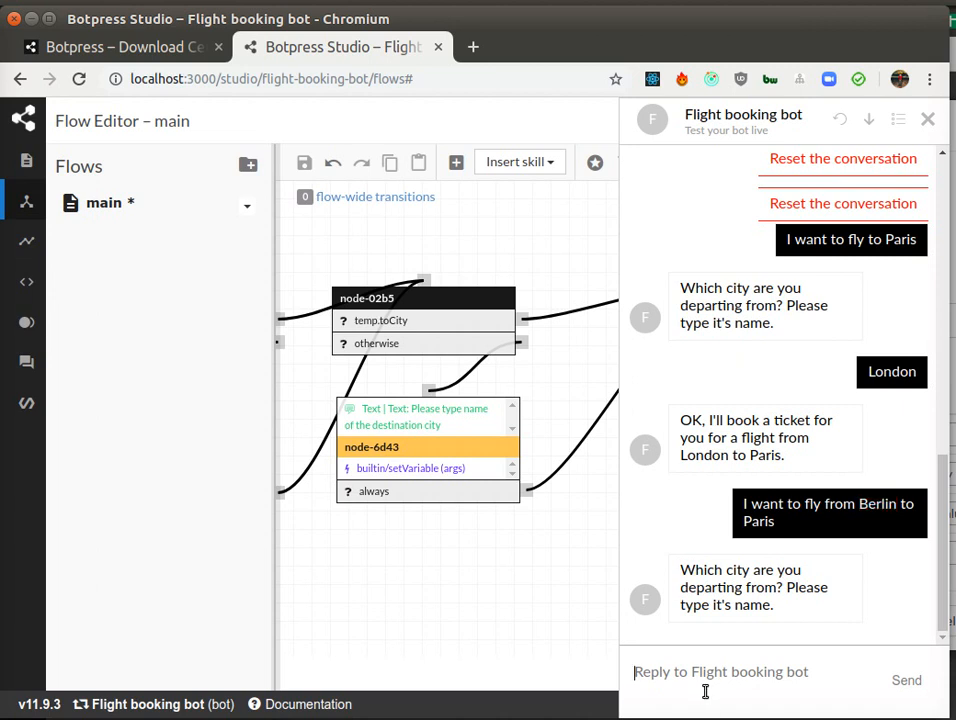
text(Berlin)
key(Return)
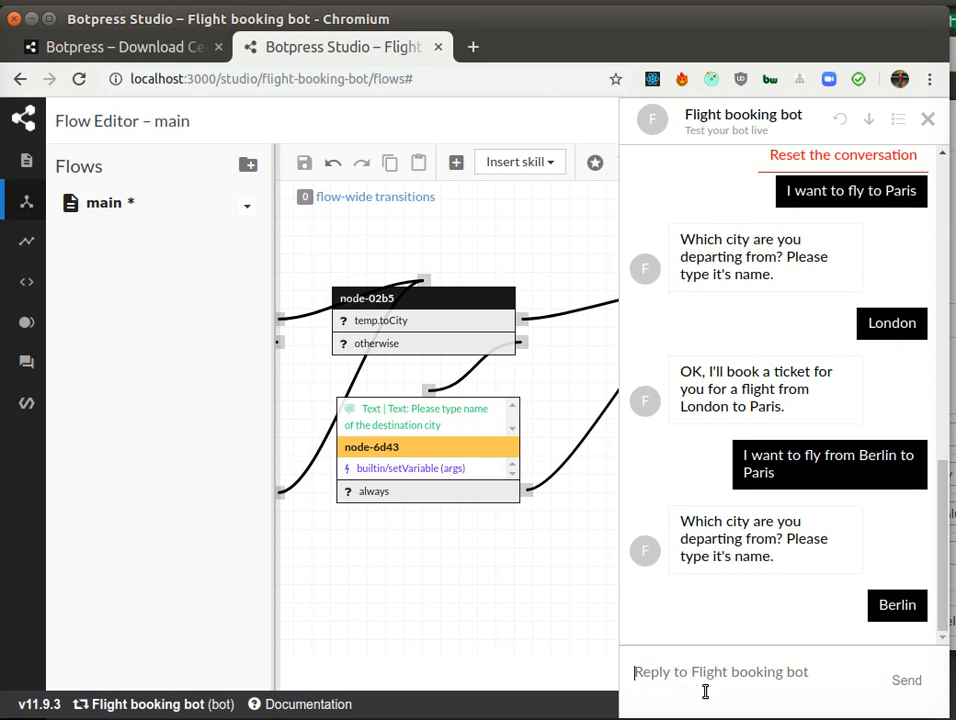
Step: Reuse the previous test message, changing the departure city, and send "I want to fly from London to Paris" in the emulator
click(722, 673)
triple_click(820, 373)
key(ctrl+c)
click(734, 679)
key(ctrl+v)
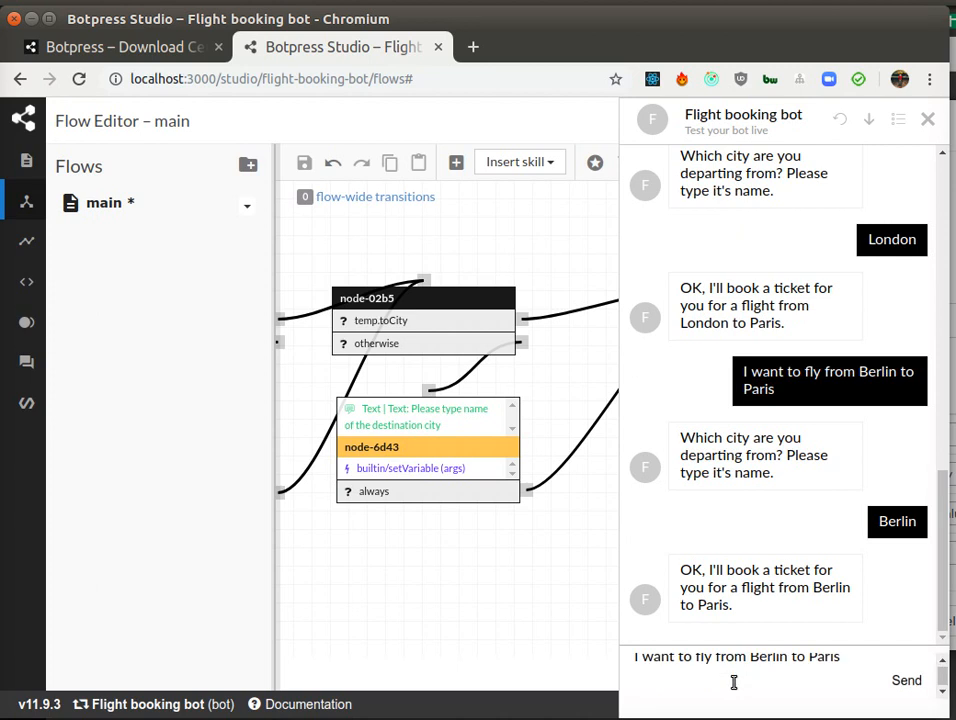
key(BackSpace)
key(Left)
key(Left)
key(Left)
key(Left)
key(Left)
key(Left)
key(Left)
key(Left)
key(Left)
key(ctrl+shift+Left)
text(London)
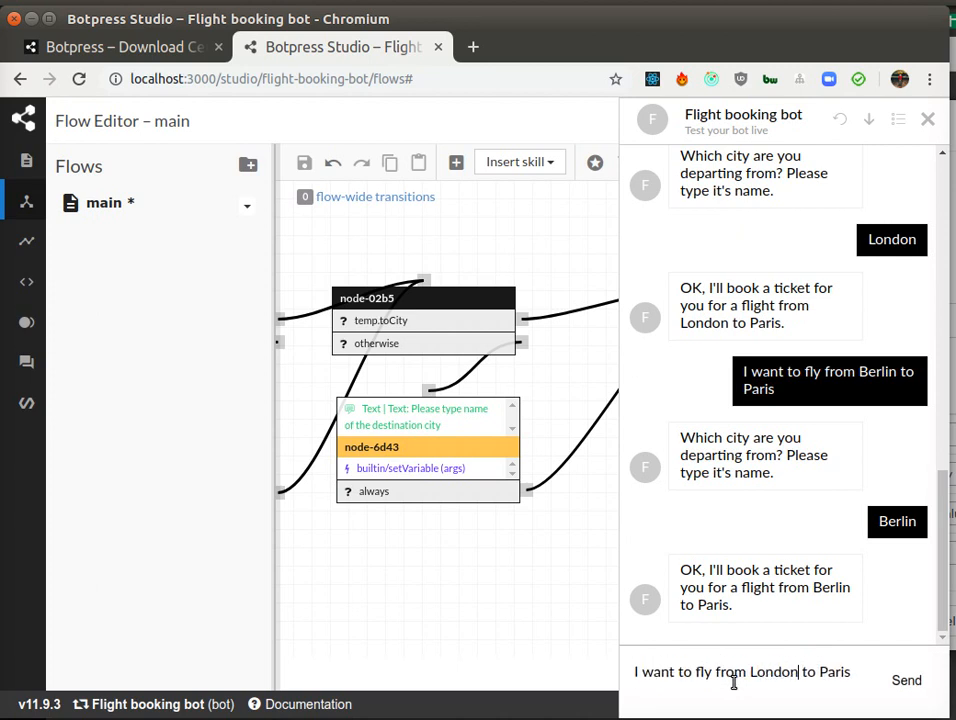
key(Return)
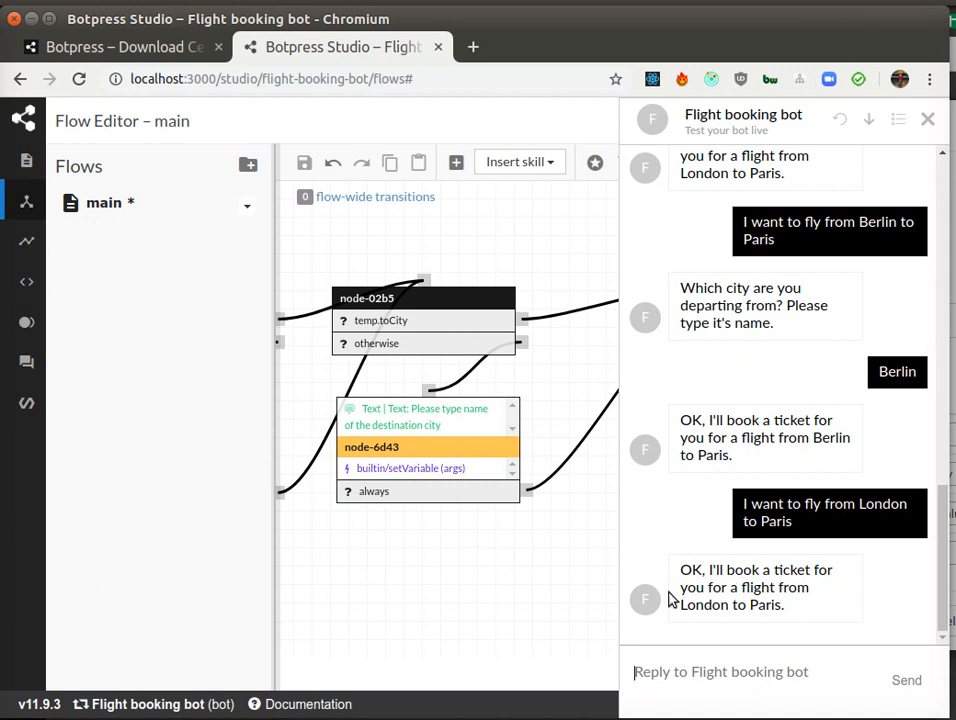
Step: Send the test message "I want to book a flight" in the emulator
drag(681, 607, 797, 611)
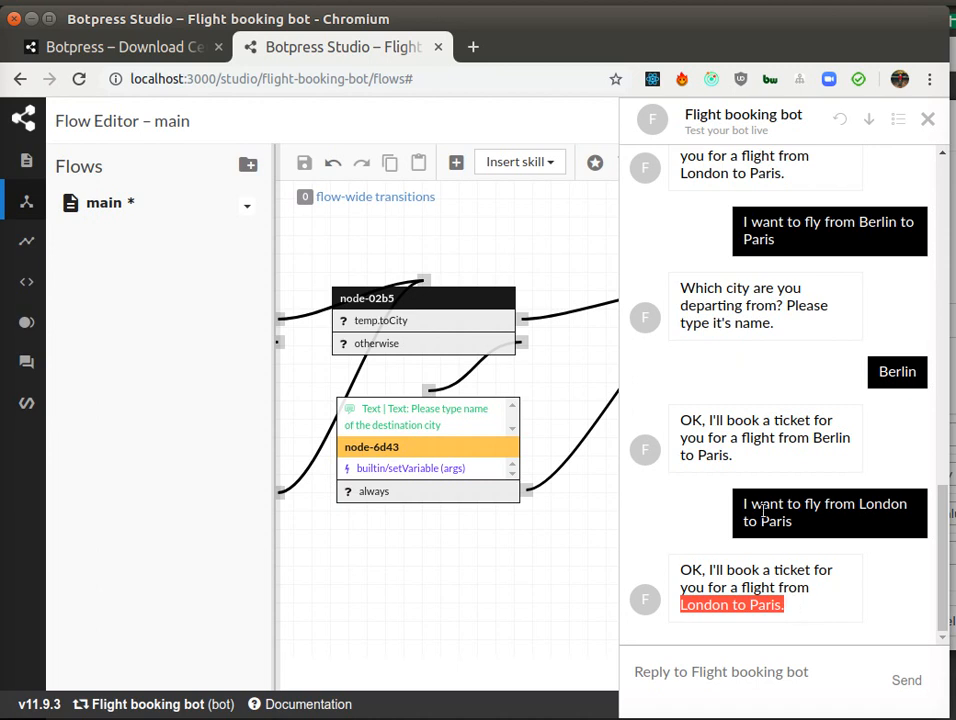
click(709, 686)
text(I want)
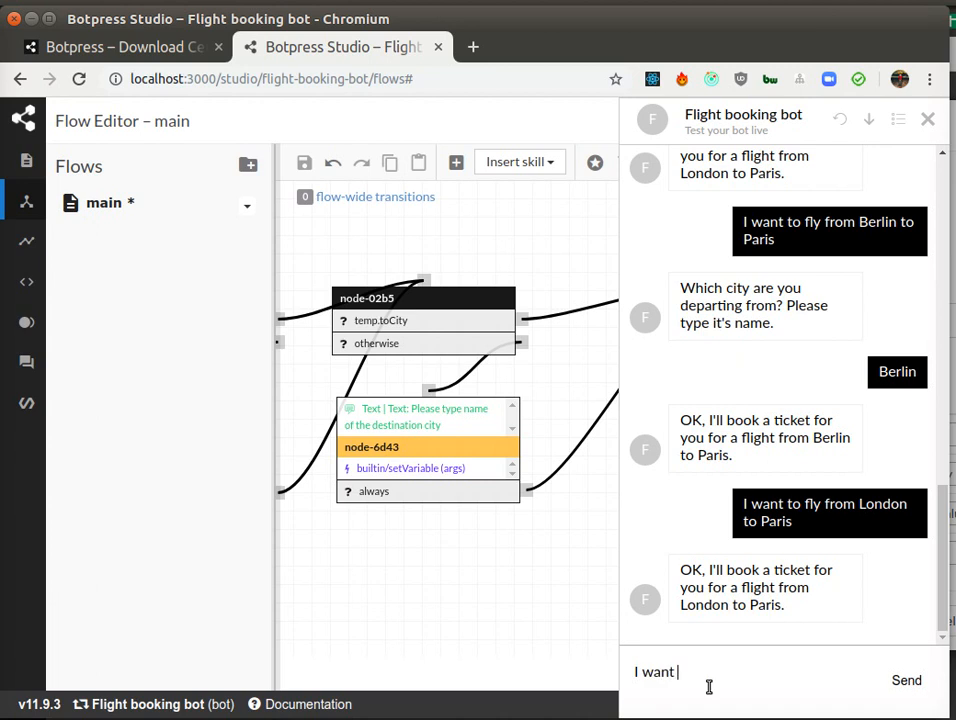
text( to book)
text(a flight)
key(Return)
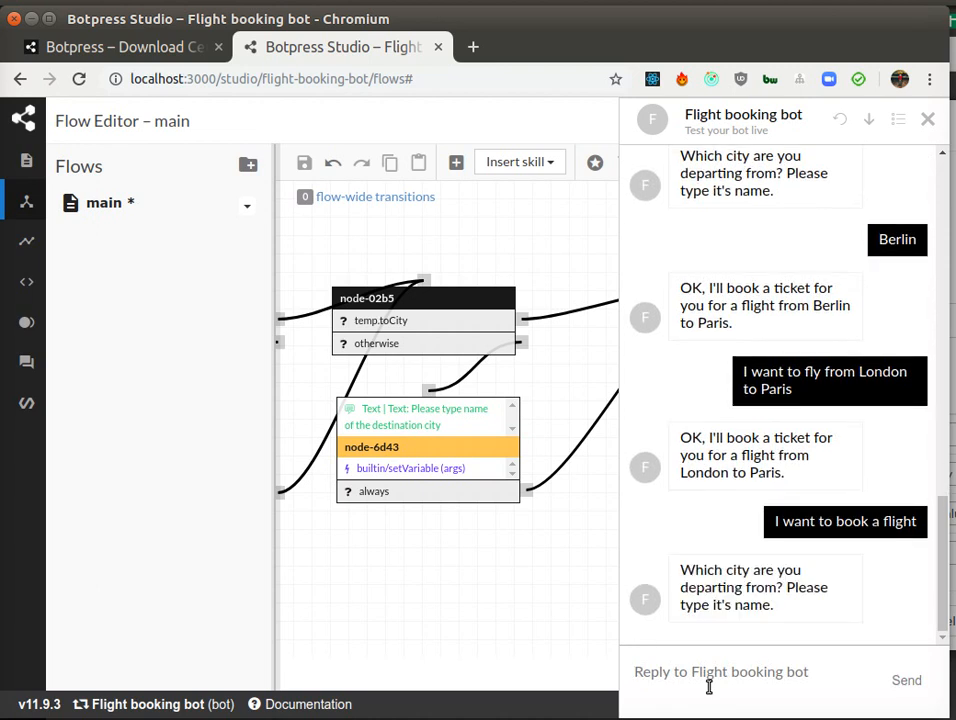
Step: Answer the bot's questions with Berlin as the departure city and Amsterdam as the destination
text(Berlin)
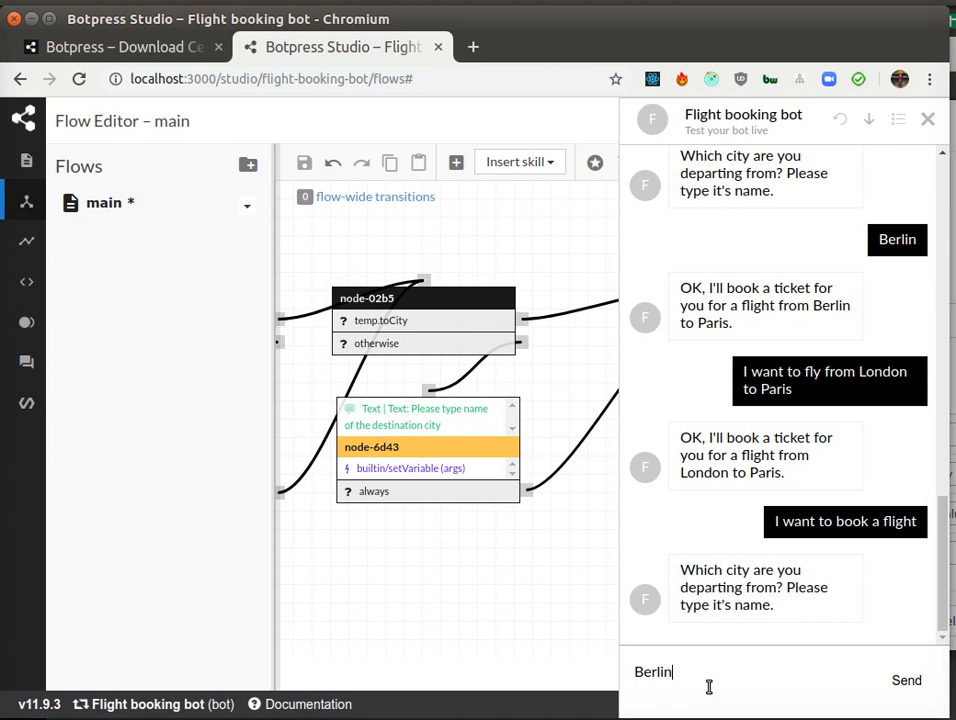
key(Return)
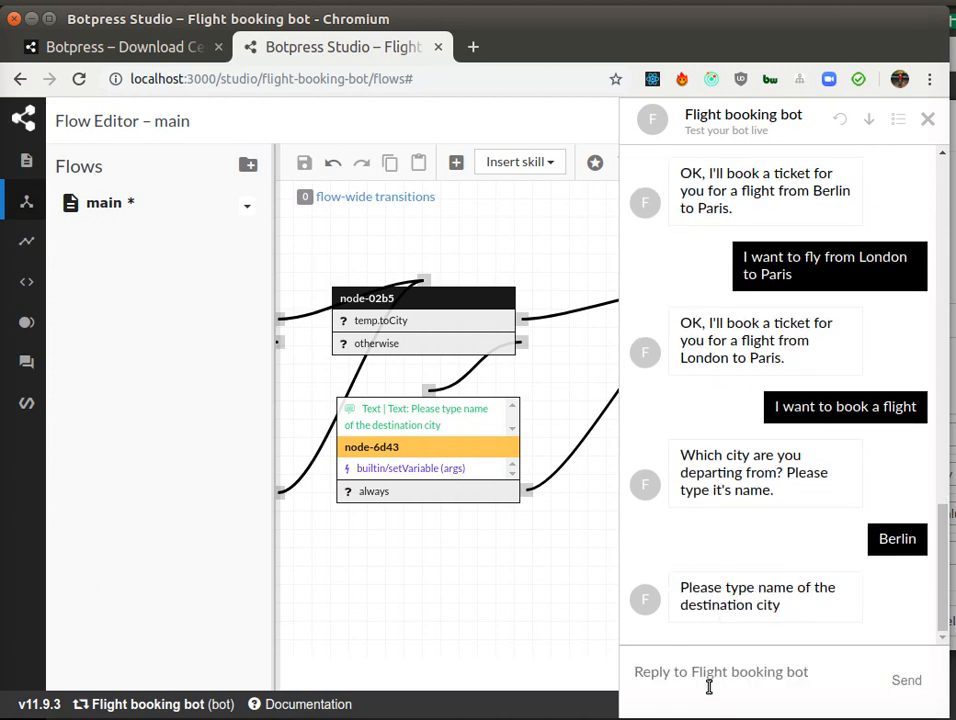
text(Amsterdam)
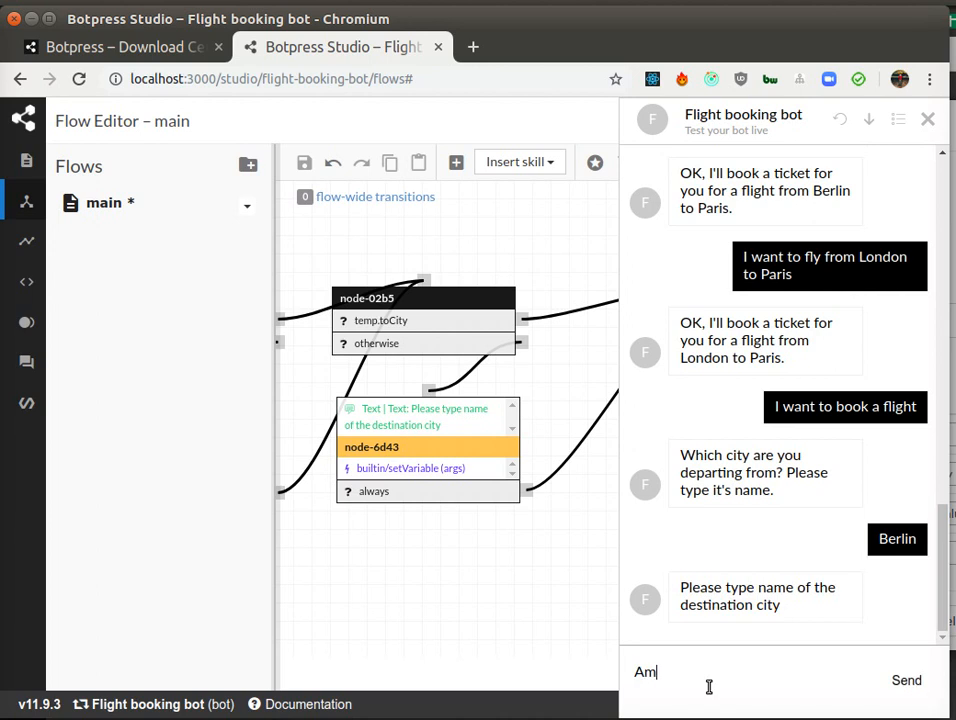
key(Return)
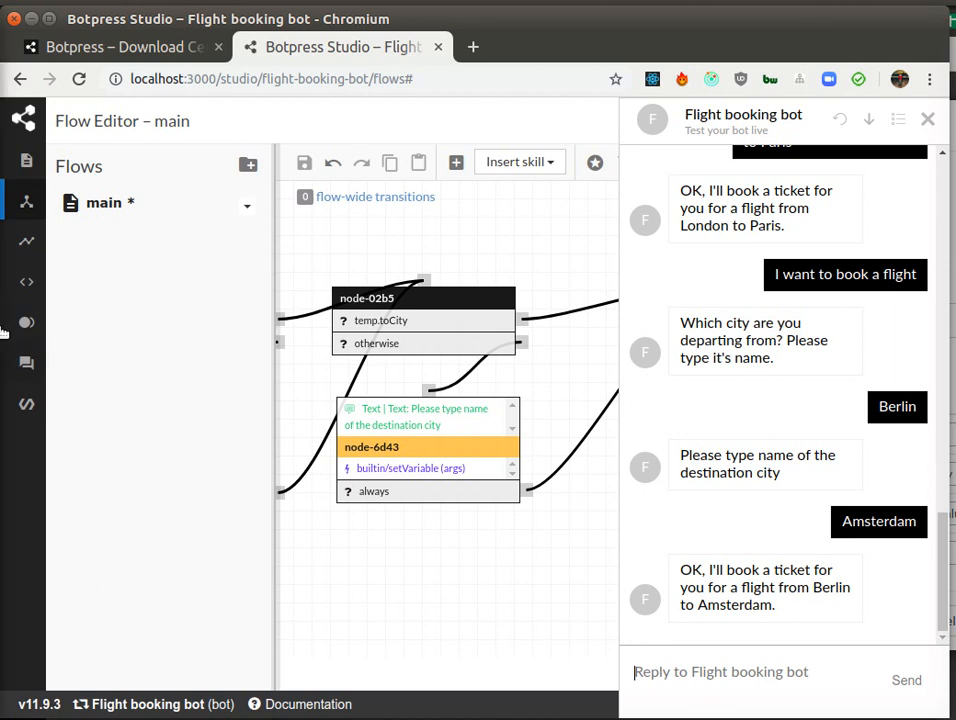
Step: Review the city entity's occurrences and the flight intent's utterances in the Understanding section
mouse_move(36, 363)
click(85, 364)
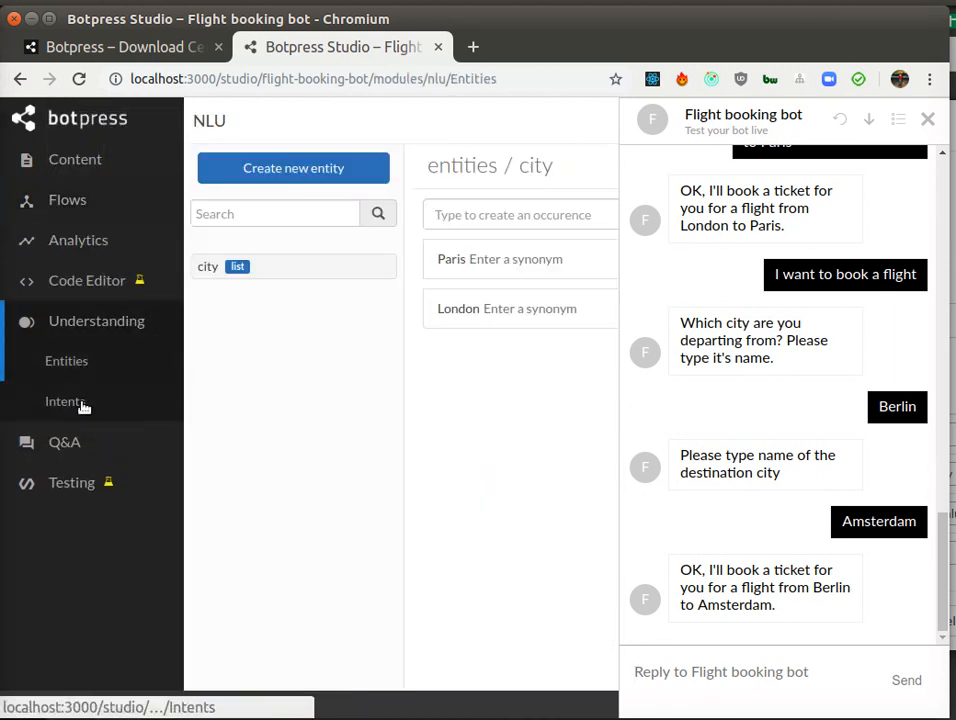
click(82, 403)
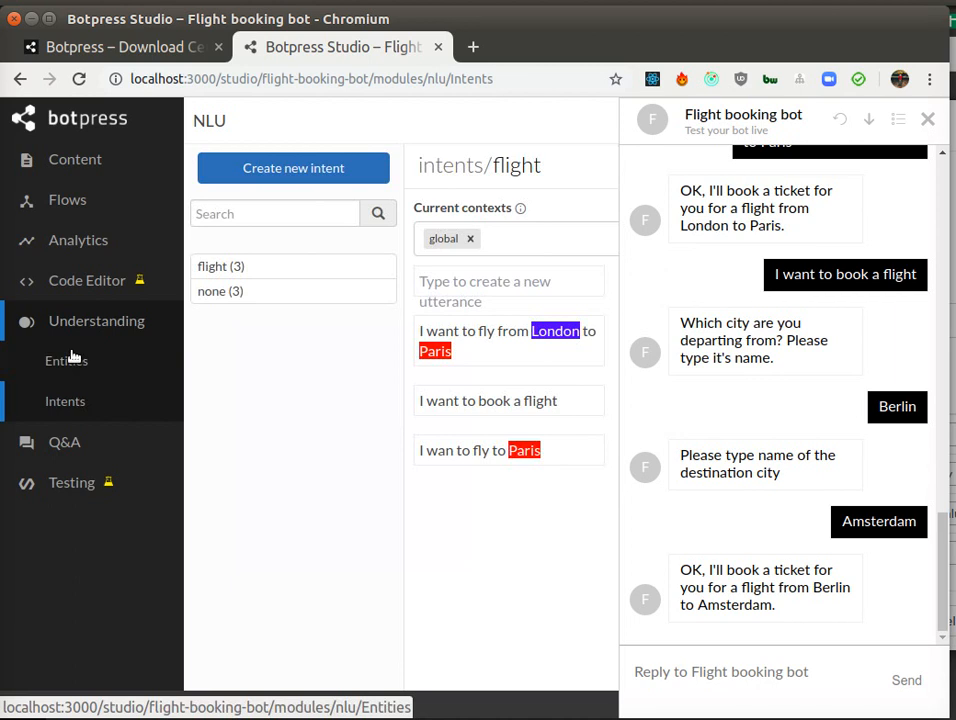
Step: Return to the main flow editor and close the emulator panel
click(69, 199)
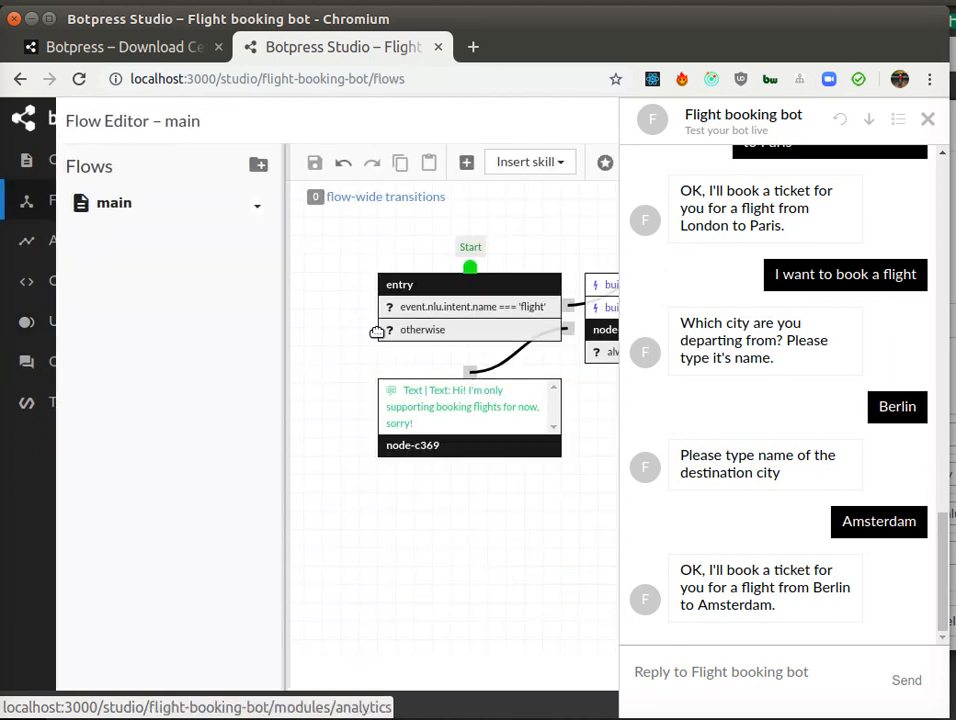
click(927, 119)
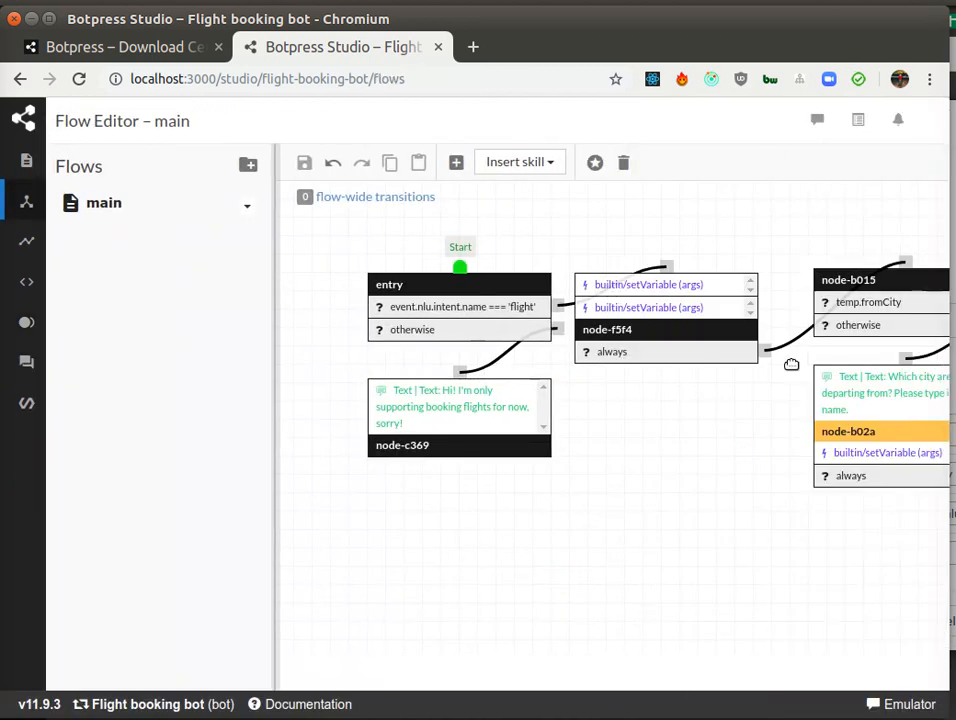
drag(757, 530, 594, 581)
drag(710, 588, 348, 540)
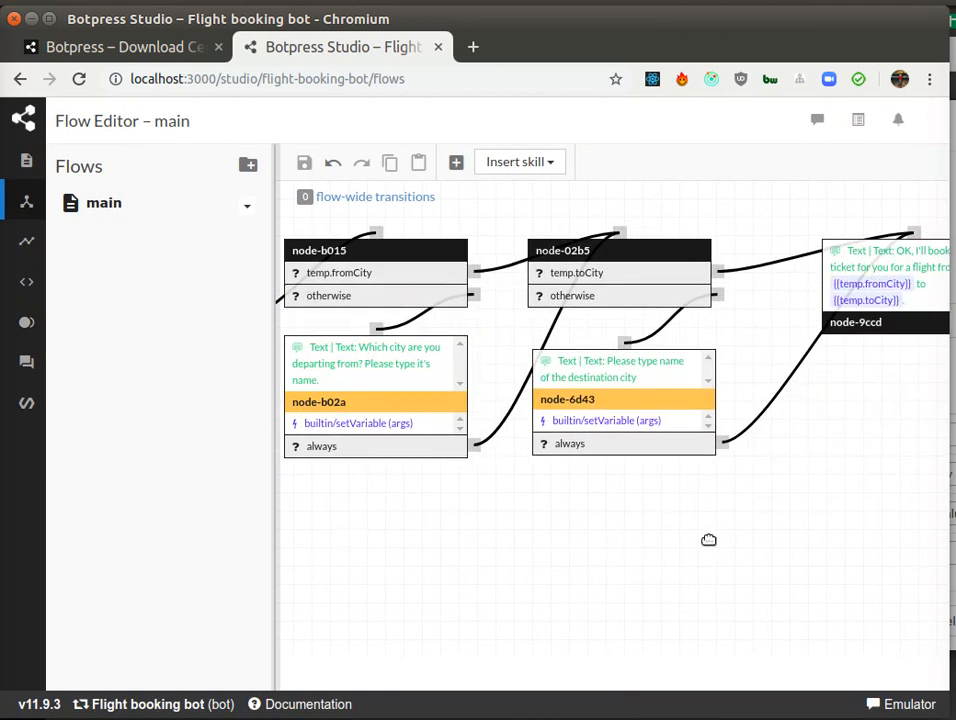